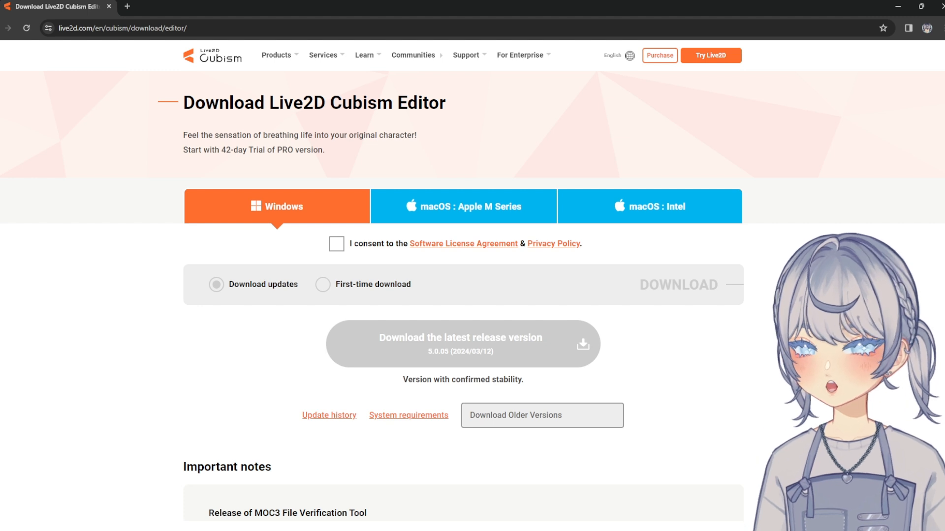
# Accept the license agreement and privacy policy for the Windows editor, check the first-time download form, and return to Download updates
pyautogui.click(337, 244)
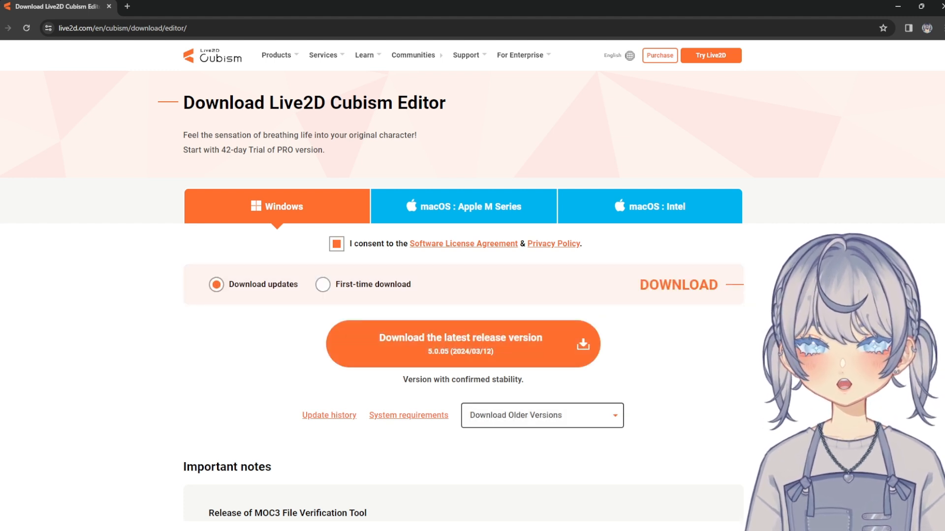
pyautogui.click(323, 285)
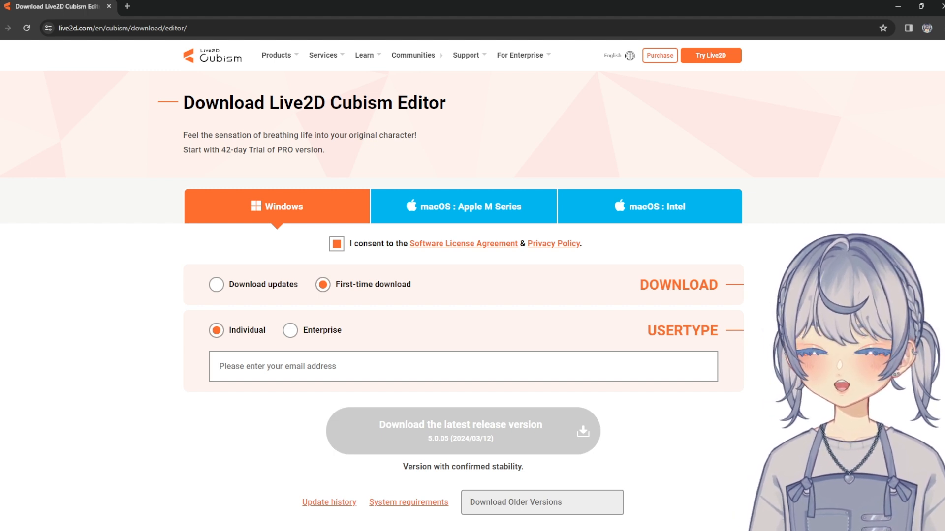
pyautogui.click(217, 284)
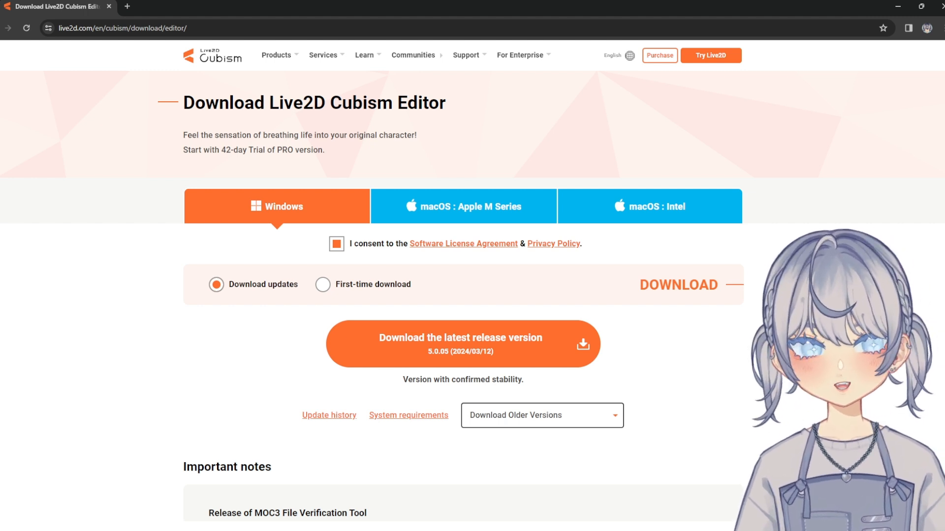
# Open the FREE vs PRO feature comparison and examine the general and modeling limits of both versions
pyautogui.moveTo(279, 55)
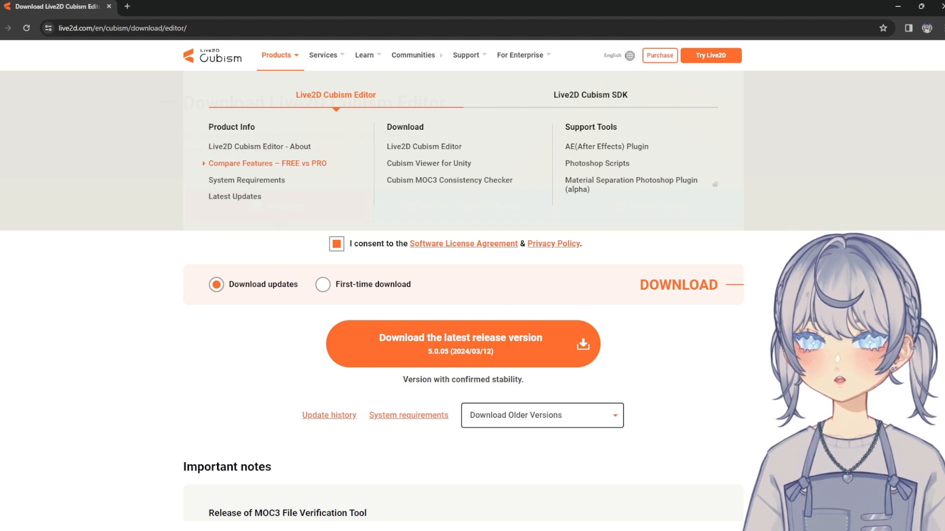
pyautogui.click(267, 163)
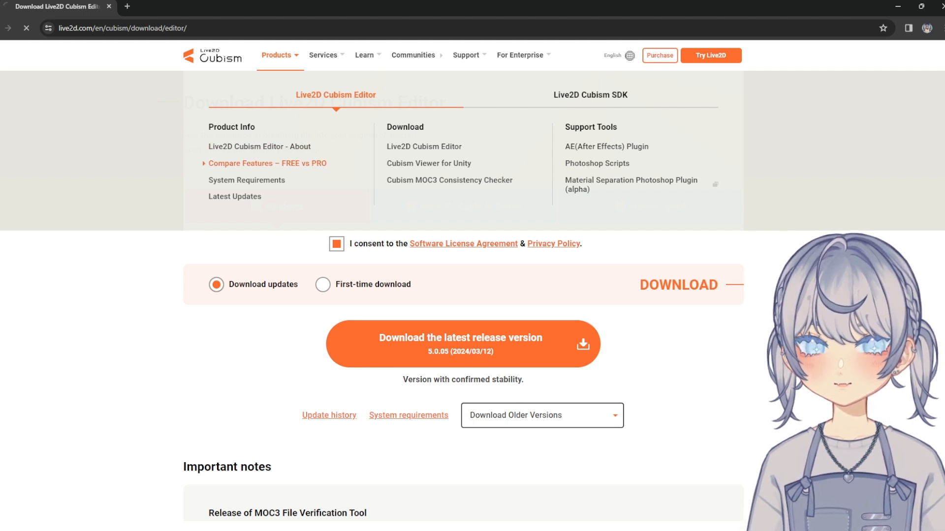
pyautogui.scroll(-2, 268, 163)
pyautogui.scroll(-8, 472, 263)
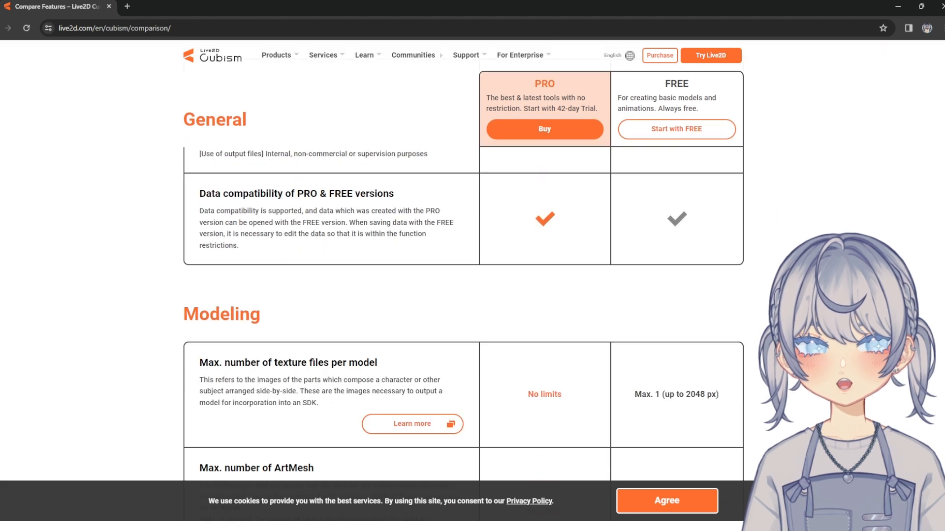
pyautogui.scroll(-6, 472, 263)
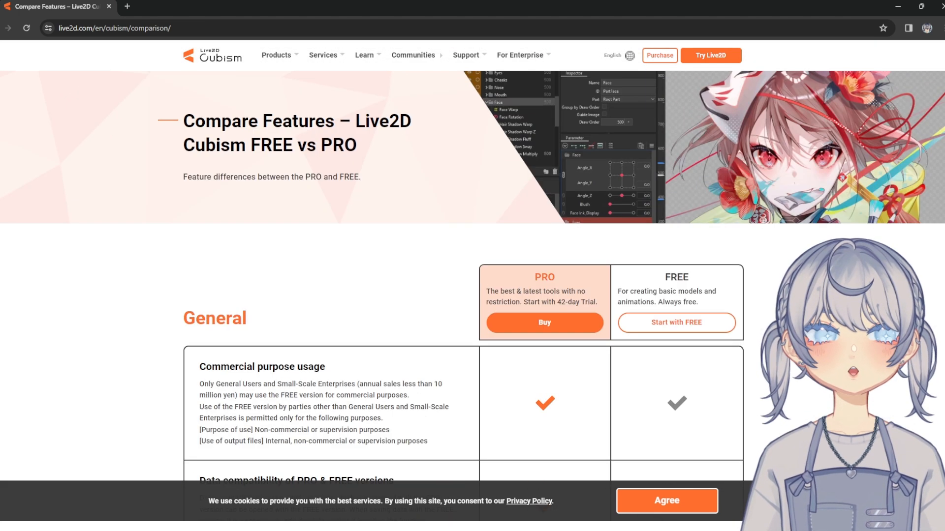
pyautogui.scroll(-1, 473, 263)
pyautogui.scroll(-2, 473, 263)
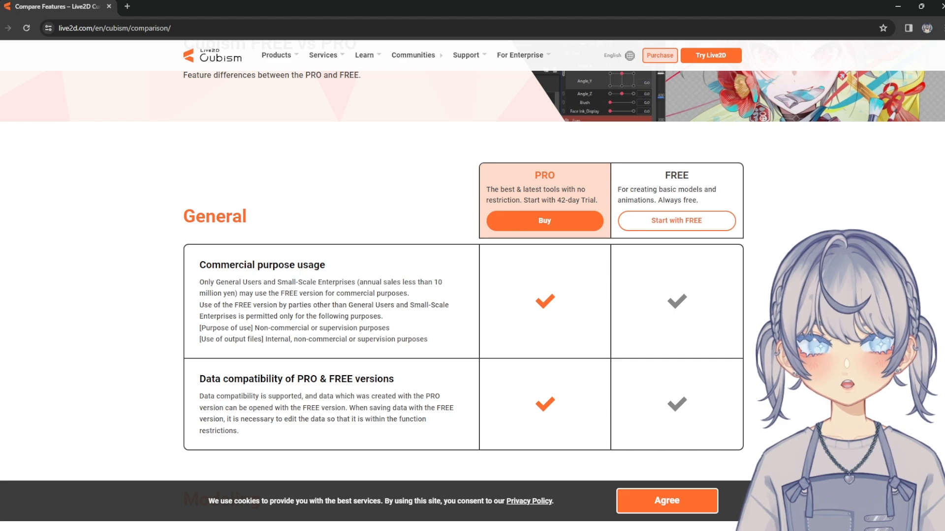
# Open the store page for buying PRO and examine the Monthly, Annual and 3-Year indie plans, highlighting the Monthly Plan heading
pyautogui.click(545, 221)
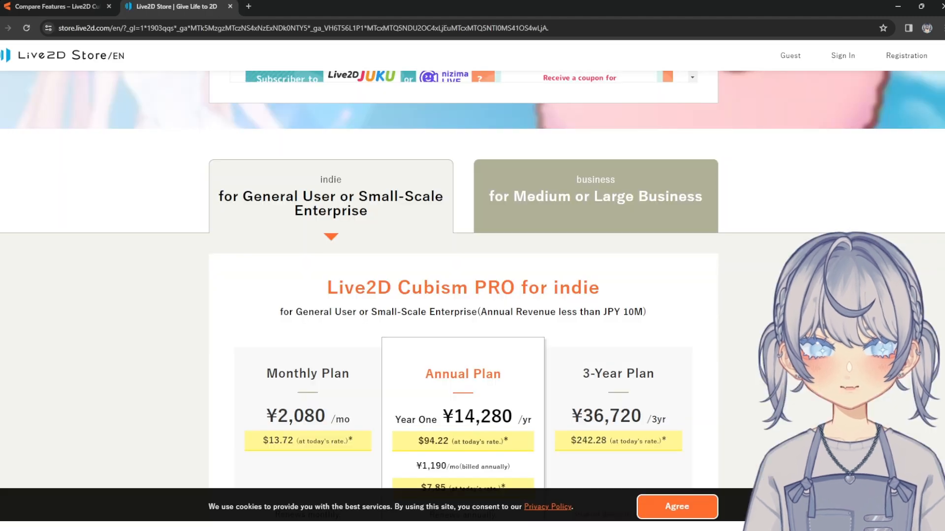
pyautogui.scroll(-4, 462, 295)
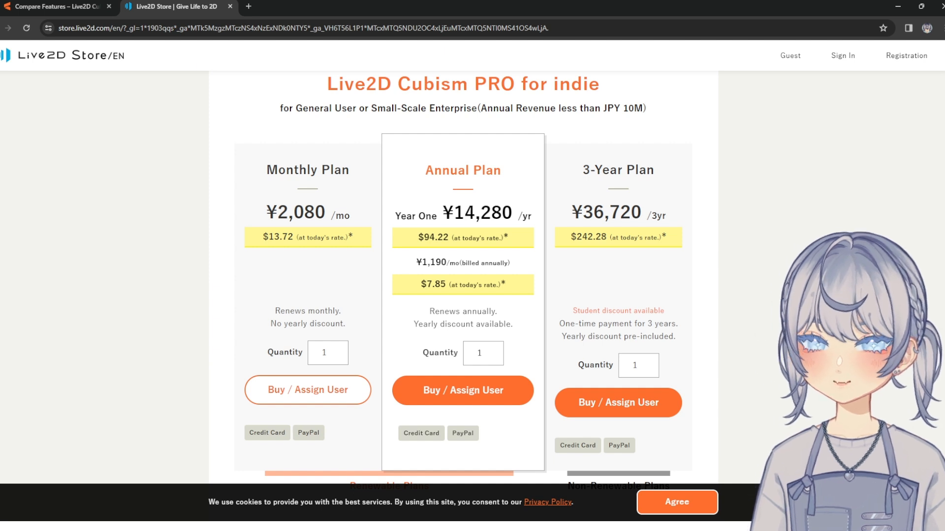
pyautogui.moveTo(266, 169); pyautogui.dragTo(350, 170)
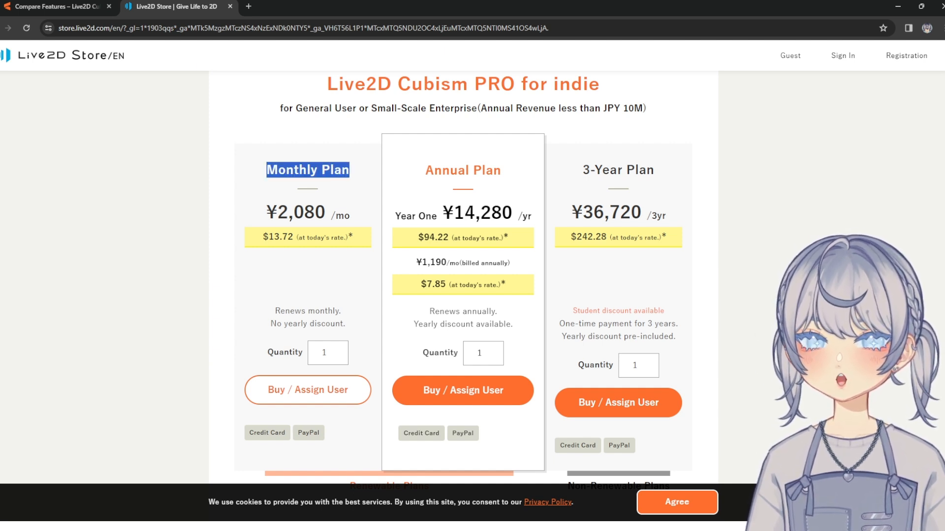
pyautogui.click(351, 171)
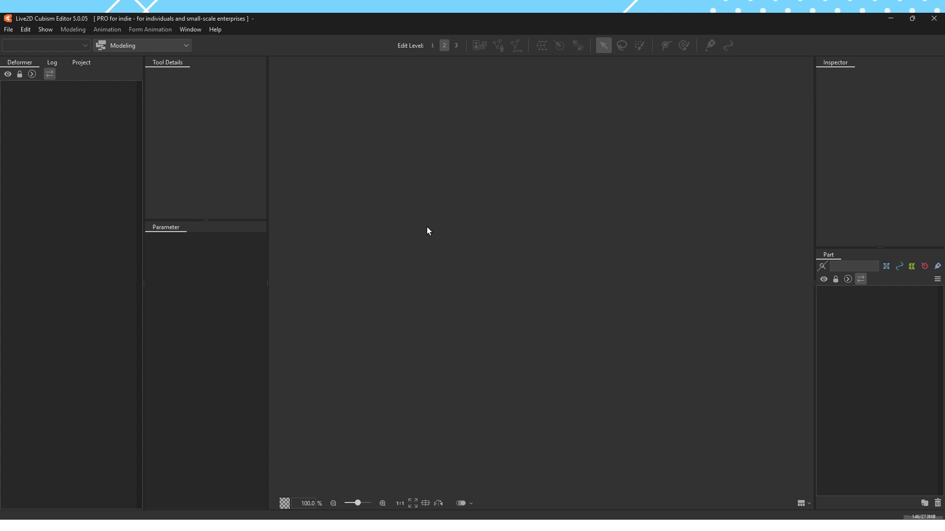
pyautogui.click(8, 29)
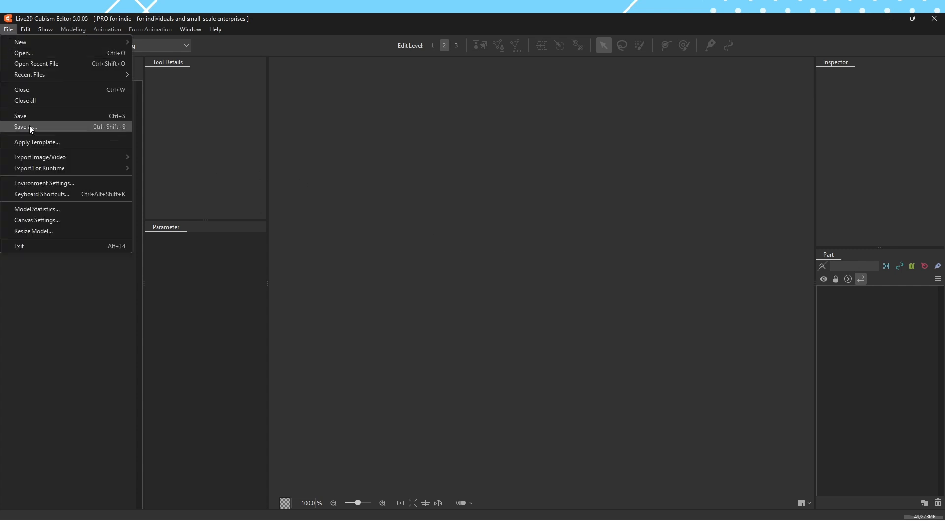
pyautogui.click(82, 186)
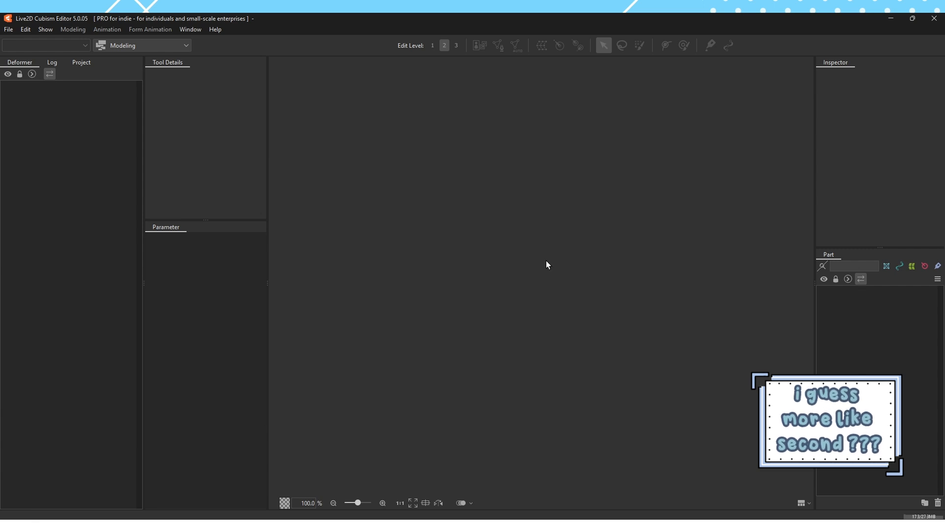
# Open chupuko v3.psd from the [ v3 model ] folder, choosing Full Scale (1950 x 5352 px) as the model image display resolution
pyautogui.click(8, 29)
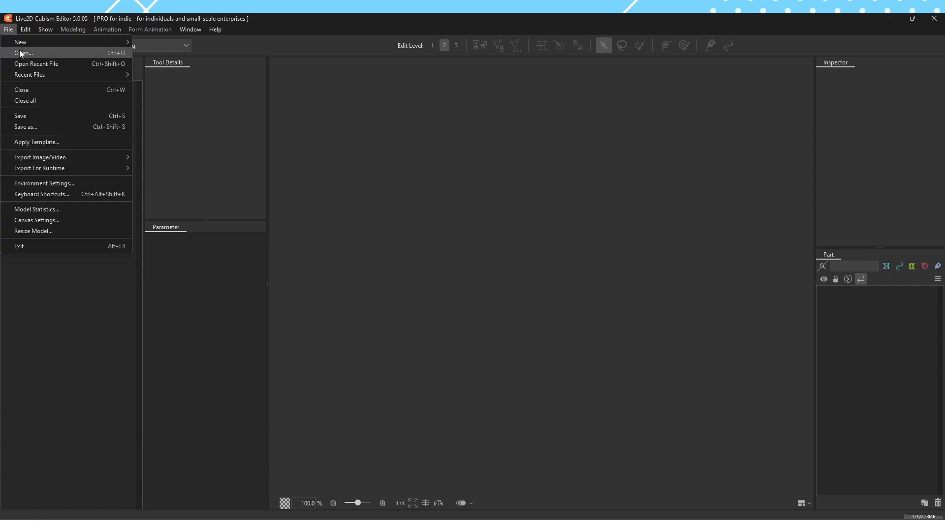
pyautogui.press('Escape')
pyautogui.click(409, 158)
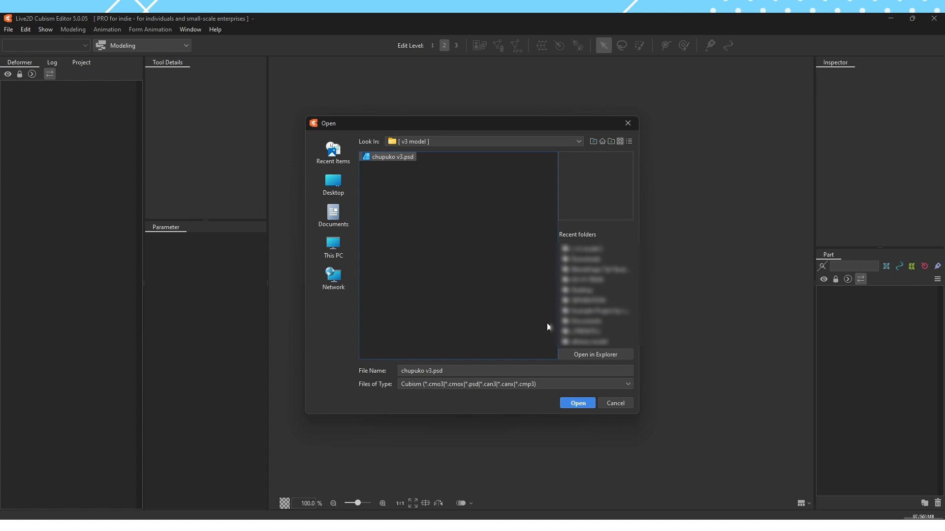
pyautogui.click(574, 402)
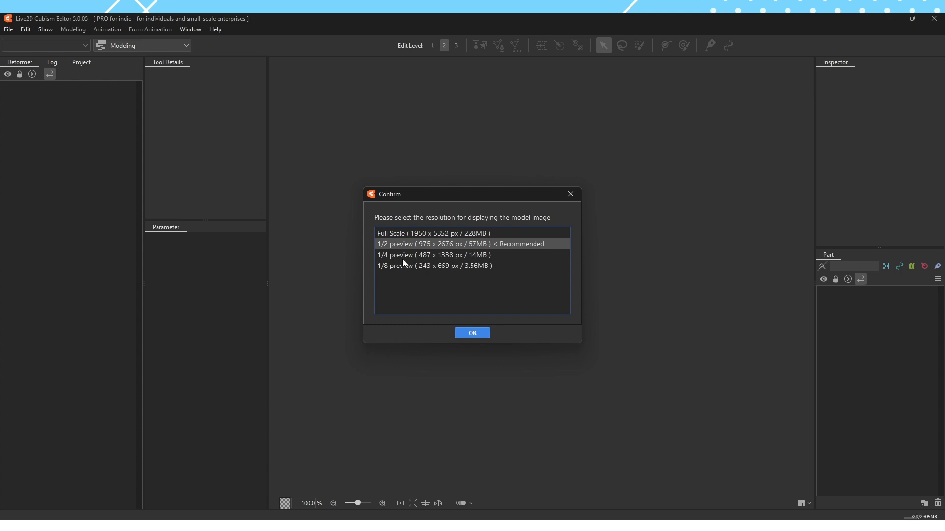
pyautogui.click(523, 235)
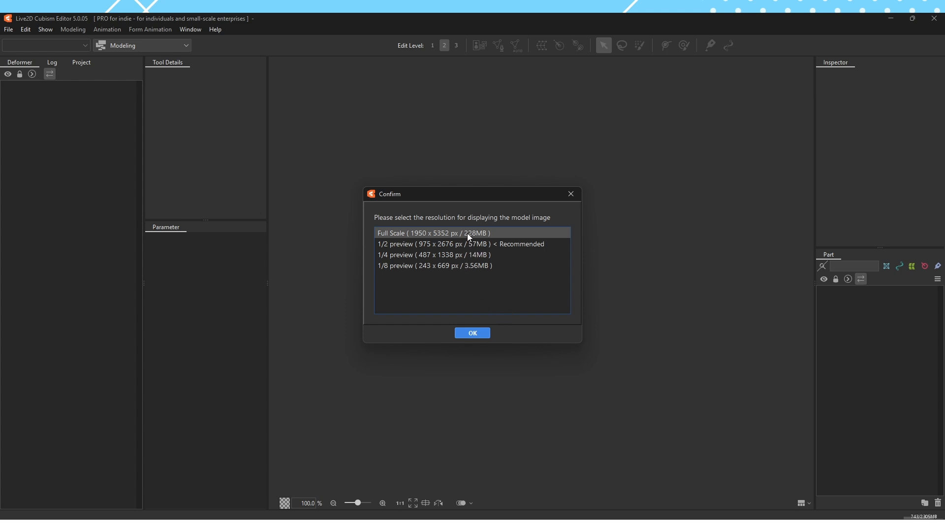
pyautogui.click(481, 333)
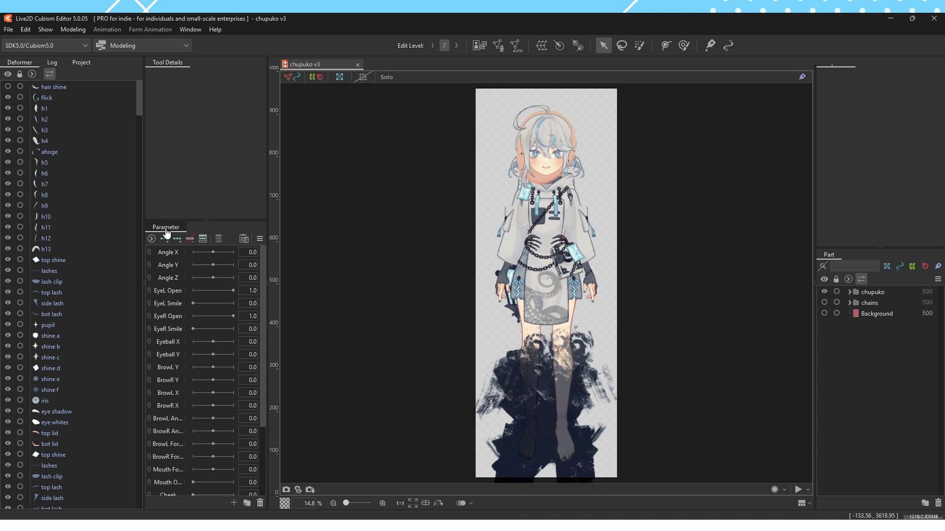
# Dock the Parameter palette into the same group as Tool Details and alternate between the two palettes
pyautogui.moveTo(165, 228); pyautogui.dragTo(235, 175)
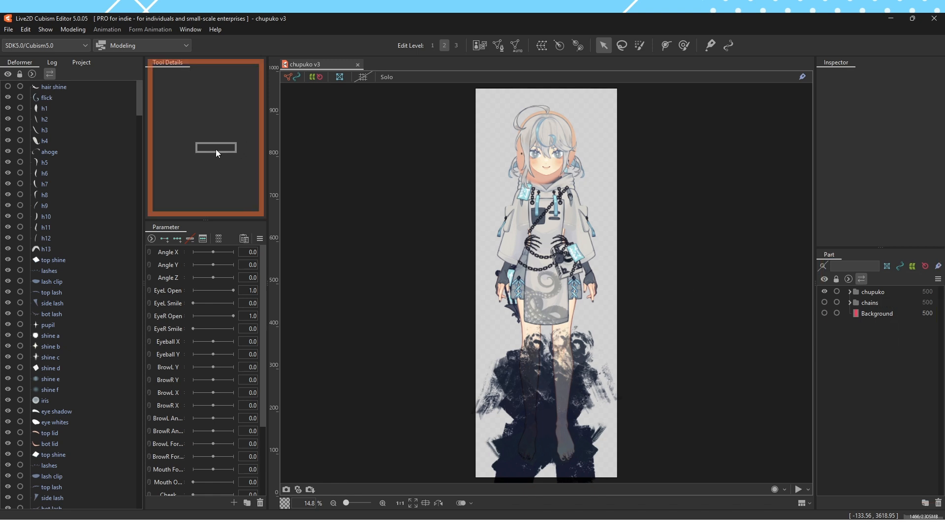
pyautogui.moveTo(215, 149); pyautogui.dragTo(216, 149)
pyautogui.click(179, 63)
pyautogui.click(207, 64)
pyautogui.click(176, 64)
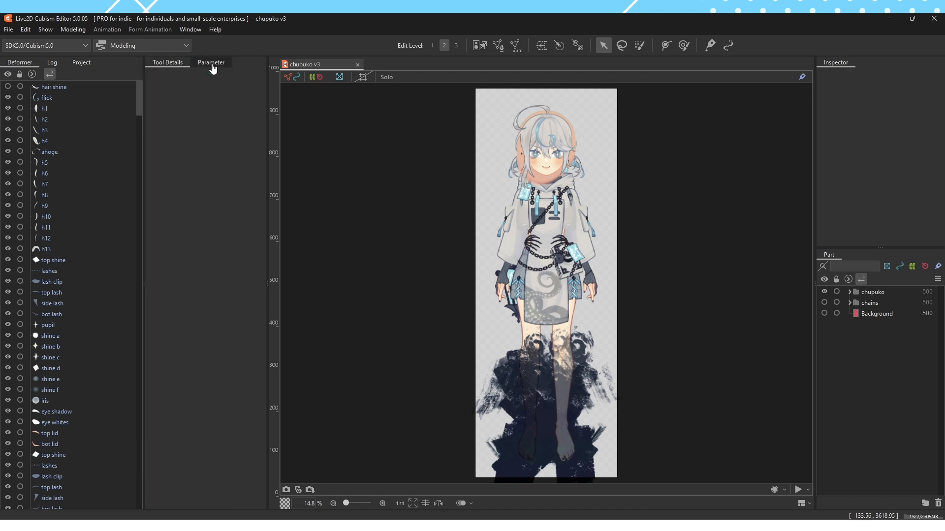
pyautogui.click(210, 65)
pyautogui.click(176, 65)
pyautogui.click(211, 65)
# Dock the Parameter palette separately beneath Tool Details and adjust the divider so Parameter fills over half the column's height
pyautogui.moveTo(219, 72); pyautogui.dragTo(211, 508)
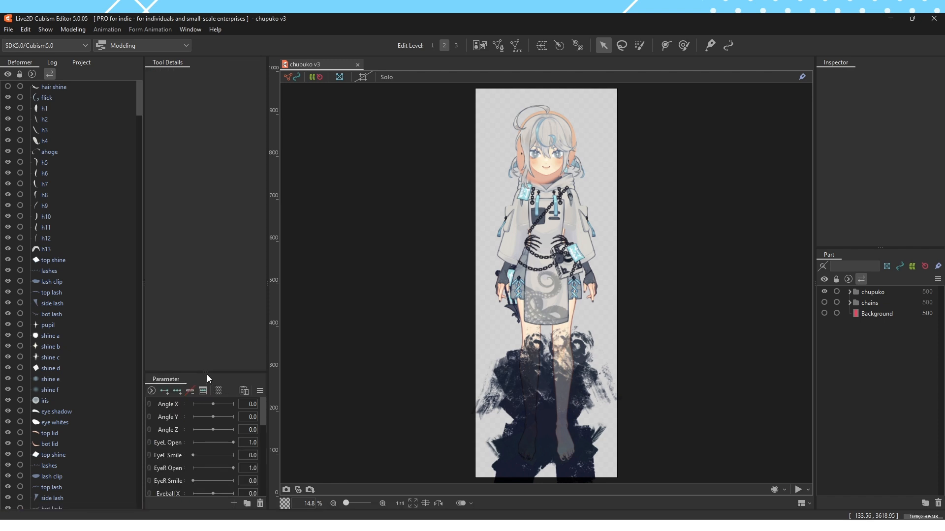
pyautogui.moveTo(207, 374); pyautogui.dragTo(215, 209)
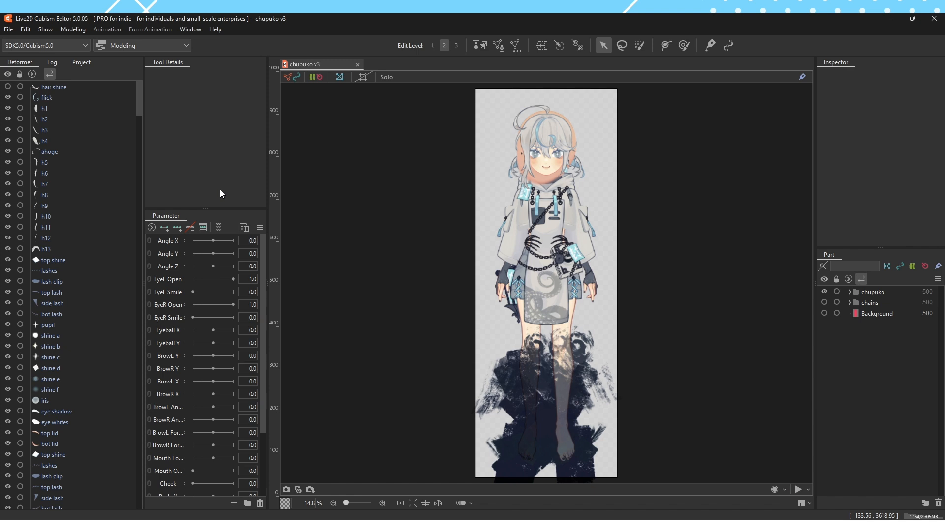
pyautogui.moveTo(209, 208); pyautogui.dragTo(208, 221)
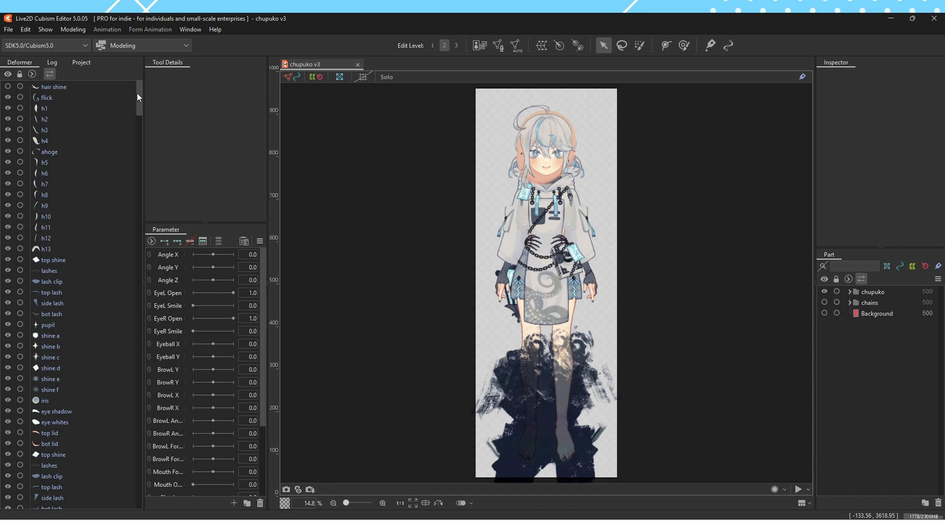
# Look through the Deformer, Log and Project palettes in turn, finishing on the Deformer palette
pyautogui.moveTo(137, 93); pyautogui.dragTo(172, 67)
pyautogui.click(65, 68)
pyautogui.click(77, 67)
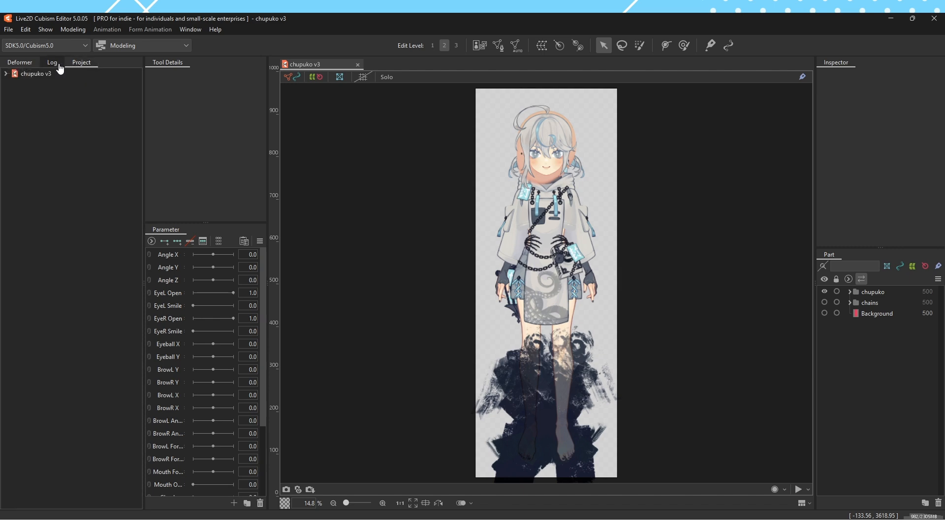
pyautogui.click(58, 66)
pyautogui.click(69, 66)
pyautogui.click(56, 67)
pyautogui.click(71, 67)
pyautogui.click(53, 68)
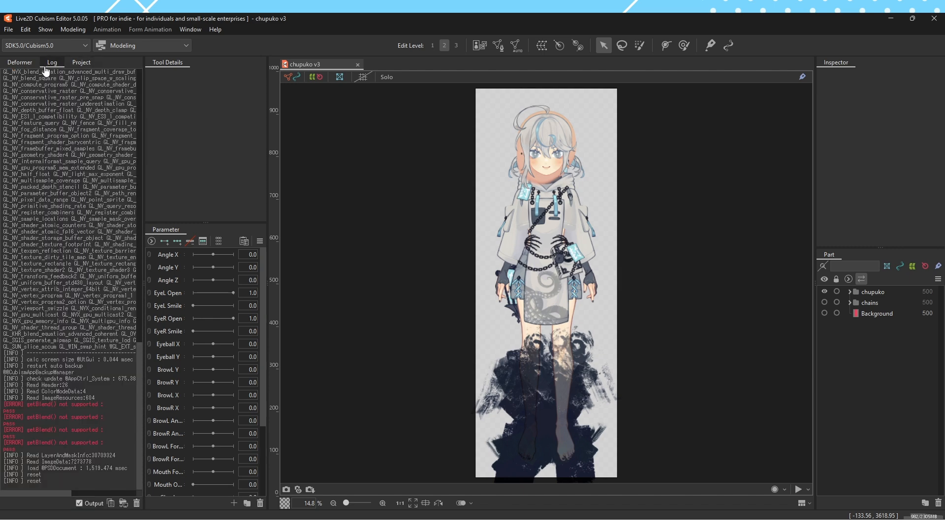
pyautogui.click(28, 67)
pyautogui.click(57, 66)
pyautogui.click(71, 67)
pyautogui.click(57, 66)
pyautogui.click(76, 68)
pyautogui.click(29, 67)
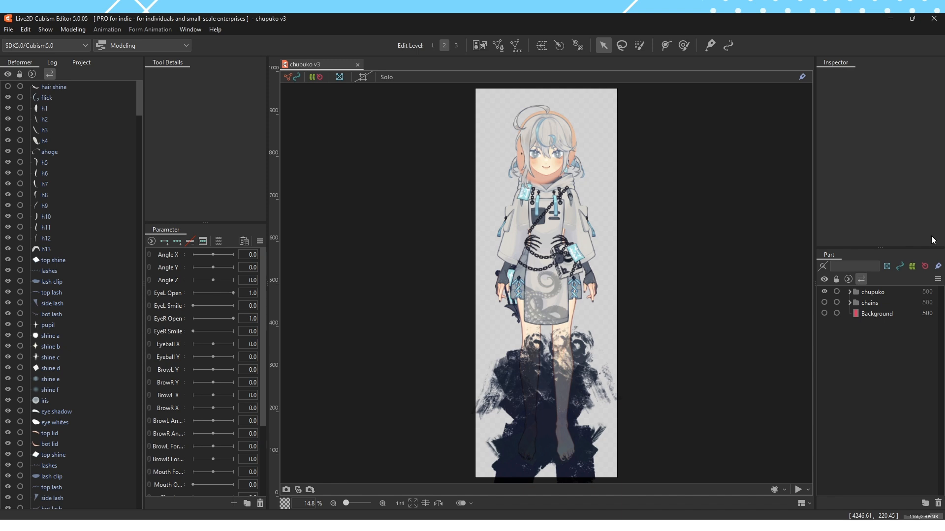
# Expand the chupuko part folder to examine its subfolders, including earrings, and collapse it again
pyautogui.click(850, 293)
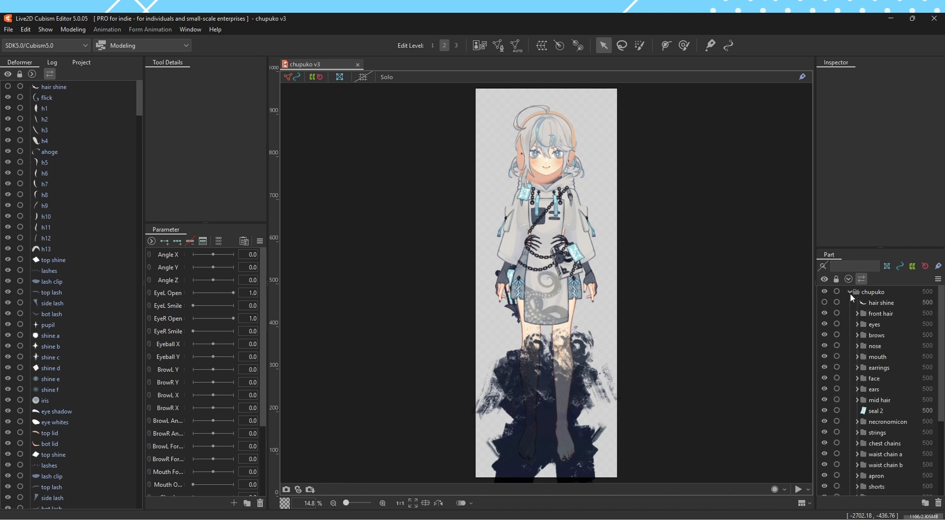
pyautogui.click(857, 368)
pyautogui.click(850, 292)
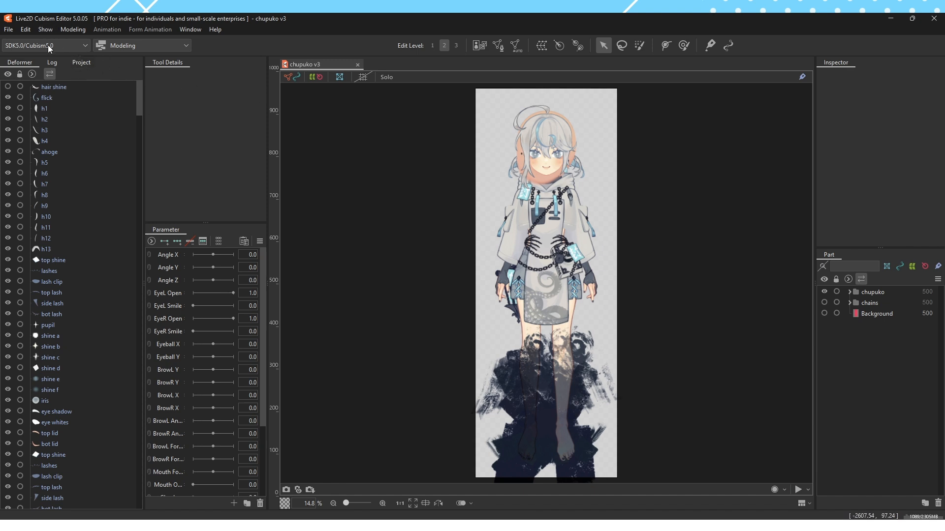
# Review the target SDK versions available for the model, keeping SDK5.0/Cubism5.0 selected
pyautogui.click(66, 46)
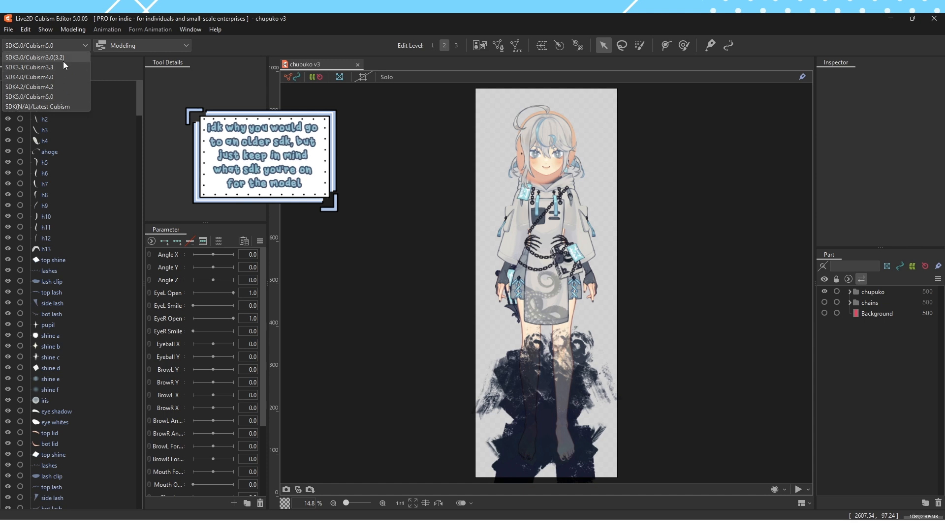
pyautogui.click(87, 43)
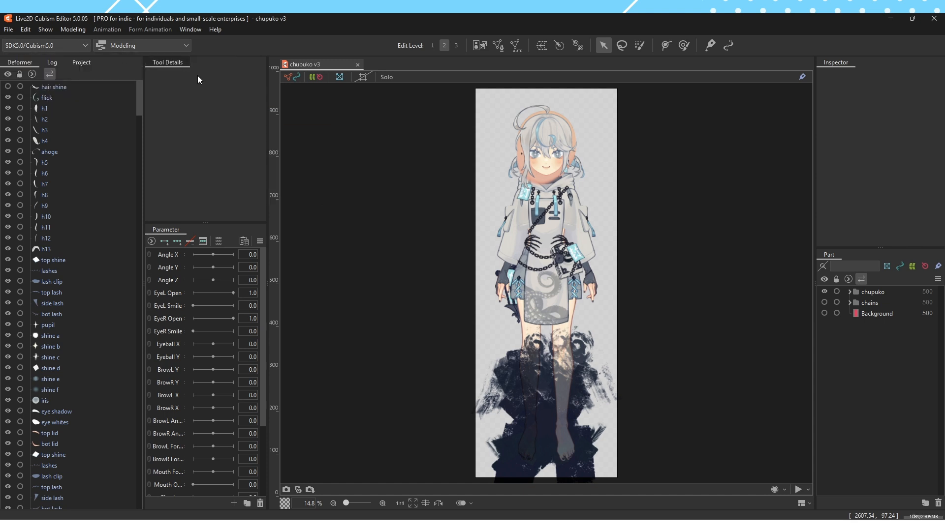
pyautogui.click(87, 47)
# Review the available workspace modes and switch the editor to the Animation workspace
pyautogui.click(187, 46)
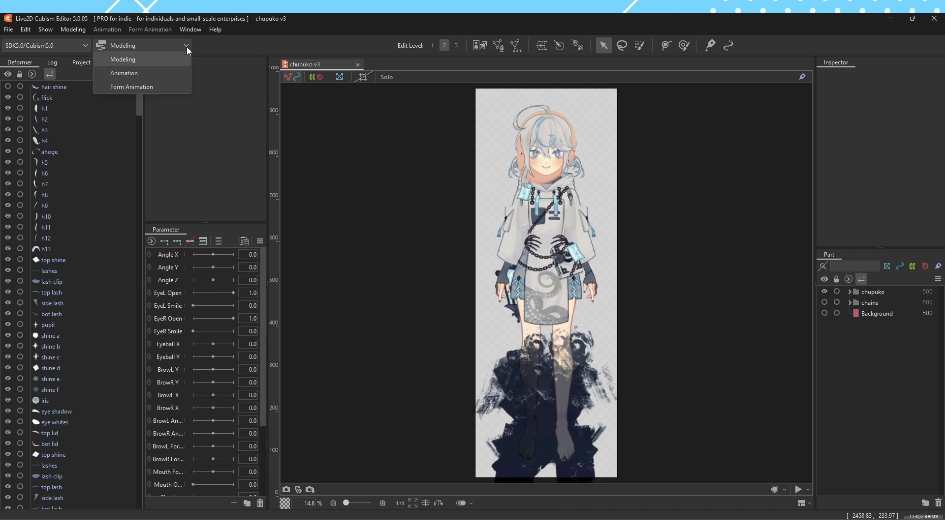
pyautogui.click(155, 86)
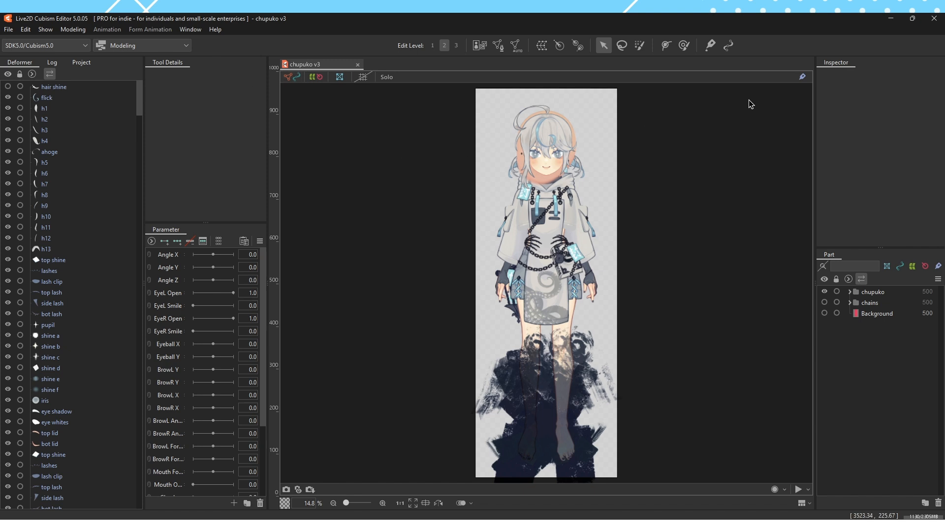
pyautogui.click(165, 44)
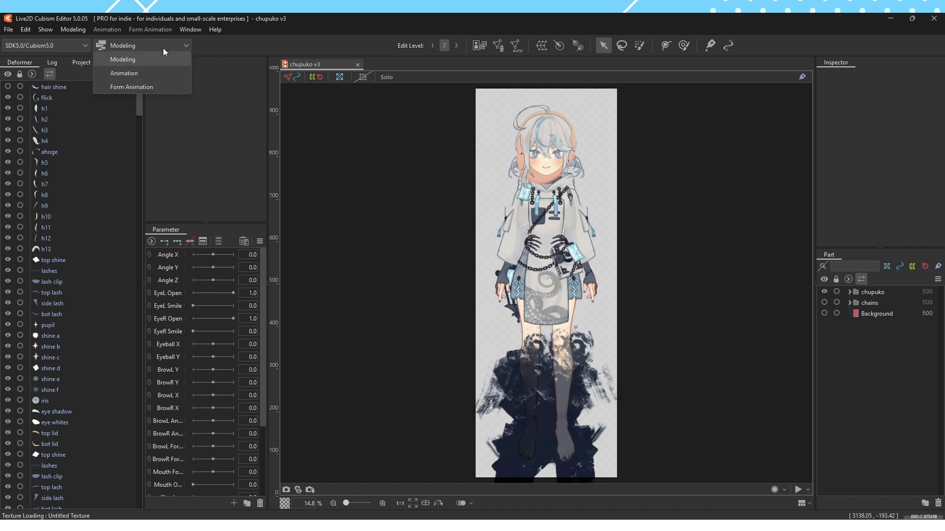
pyautogui.click(156, 73)
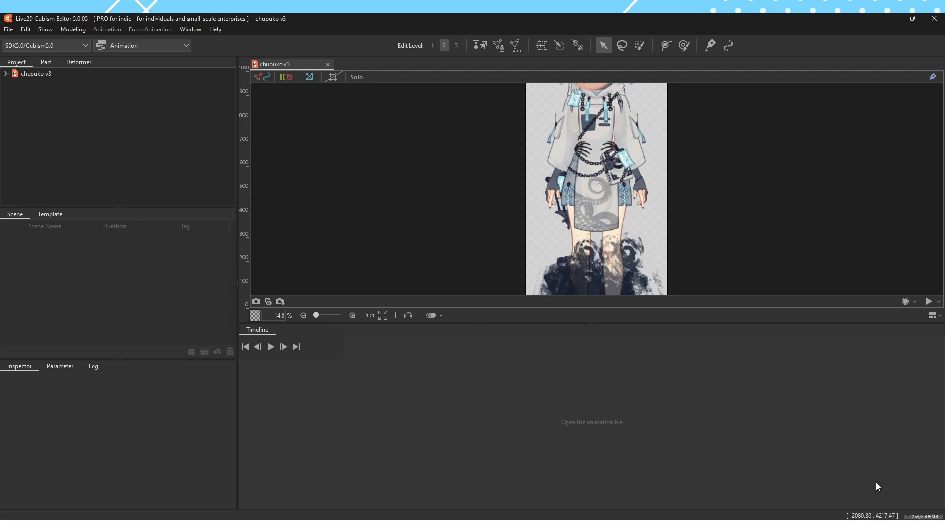
# Switch the editor back to the Modeling workspace
pyautogui.click(158, 46)
pyautogui.click(158, 60)
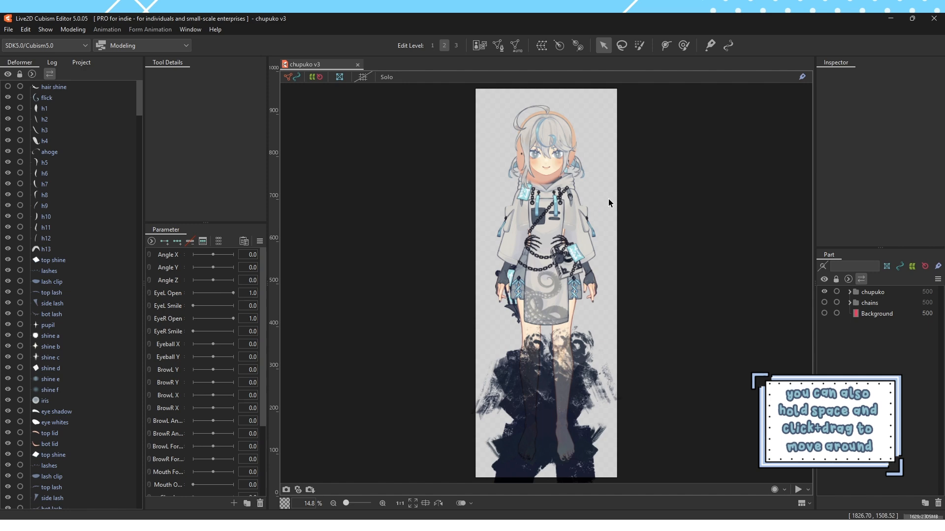
# Inspect the character at different zoom levels, from the face to the legs, and fit the whole canvas in view
pyautogui.scroll(2, 604, 203)
pyautogui.scroll(2, 604, 206)
pyautogui.scroll(-5, 603, 205)
pyautogui.scroll(3, 604, 205)
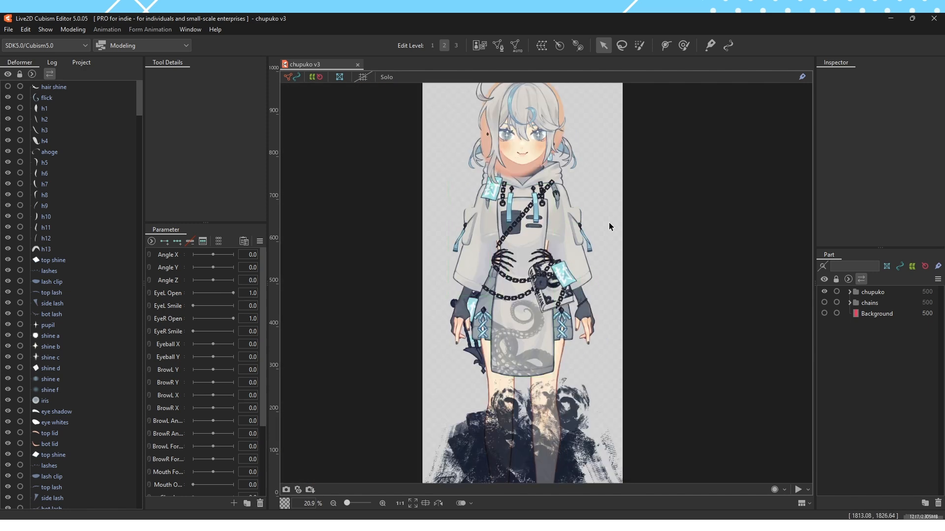
pyautogui.scroll(4, 471, 199)
pyautogui.scroll(2, 471, 200)
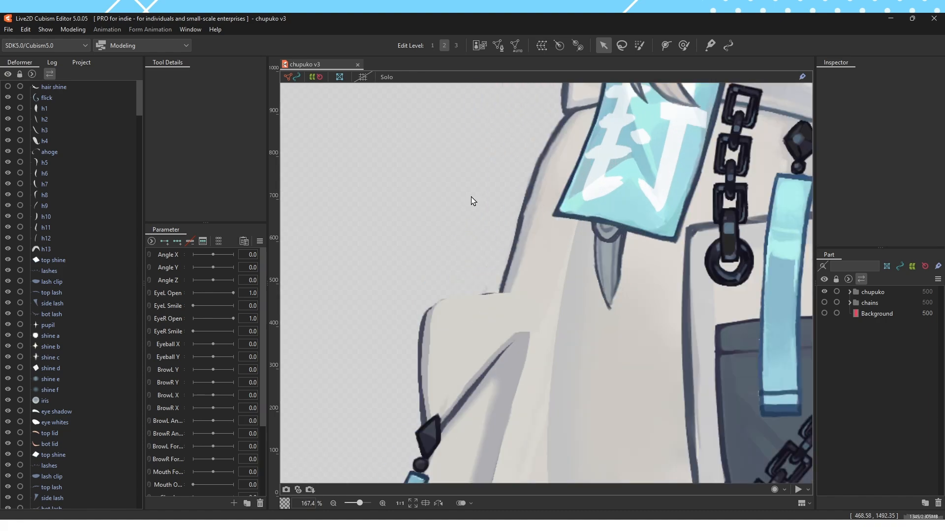
pyautogui.scroll(-4, 472, 200)
pyautogui.scroll(3, 517, 206)
pyautogui.scroll(-5, 517, 207)
pyautogui.scroll(3, 538, 327)
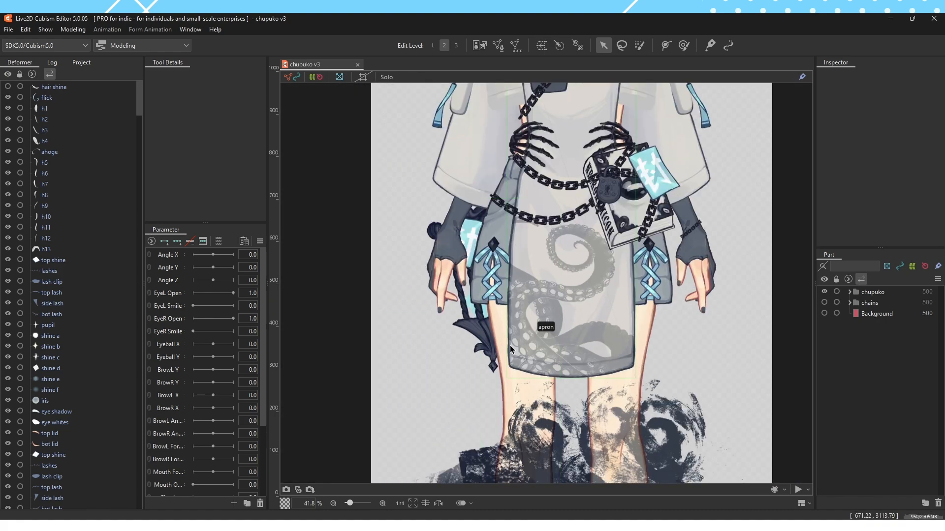
pyautogui.scroll(-3, 541, 303)
pyautogui.scroll(5, 565, 128)
pyautogui.scroll(-4, 539, 176)
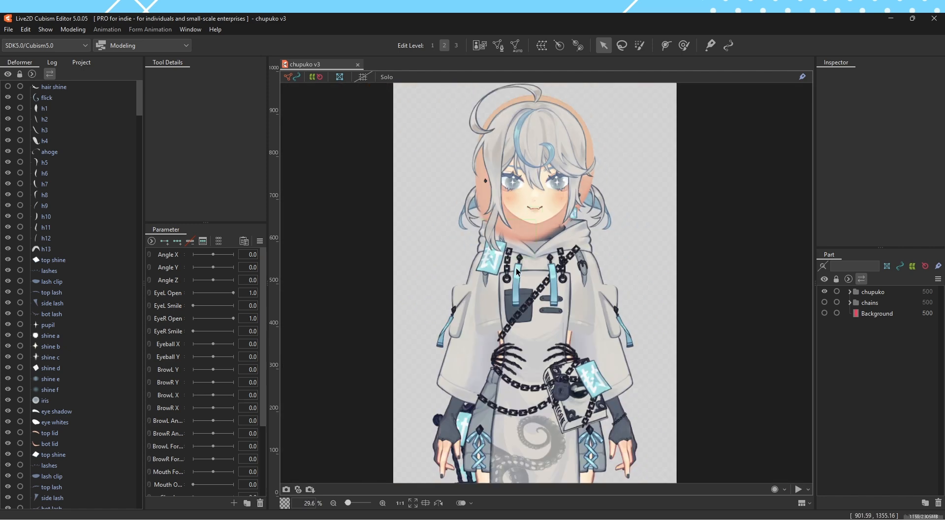
pyautogui.moveTo(348, 503)
pyautogui.mouseDown()
pyautogui.moveTo(362, 503)
pyautogui.moveTo(347, 502)
pyautogui.mouseUp()
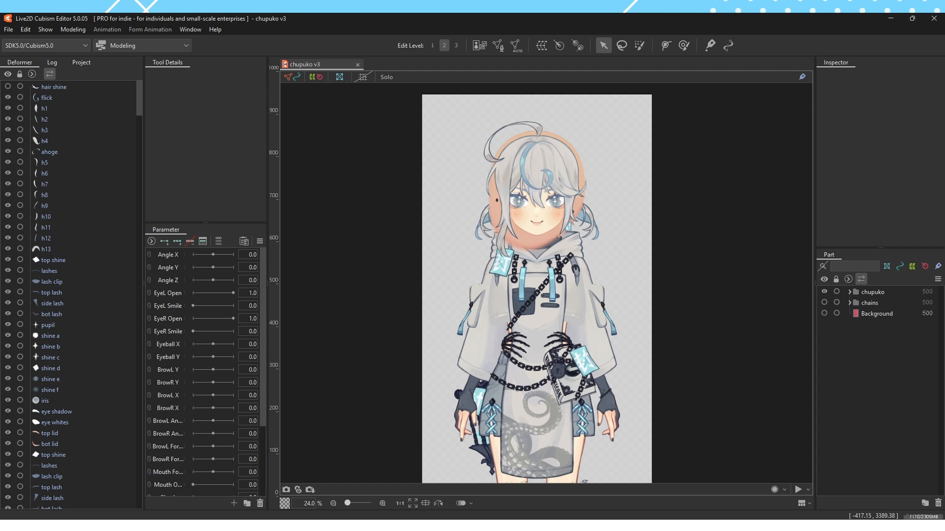
pyautogui.click(412, 503)
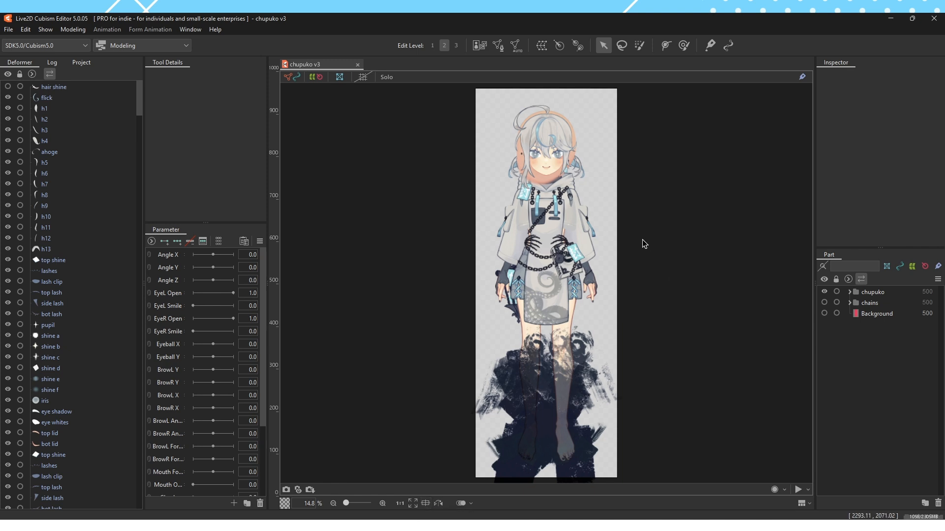
# Select the h1 front hair strand, center the view on it, and return to the full-canvas view with nothing selected
pyautogui.click(546, 155)
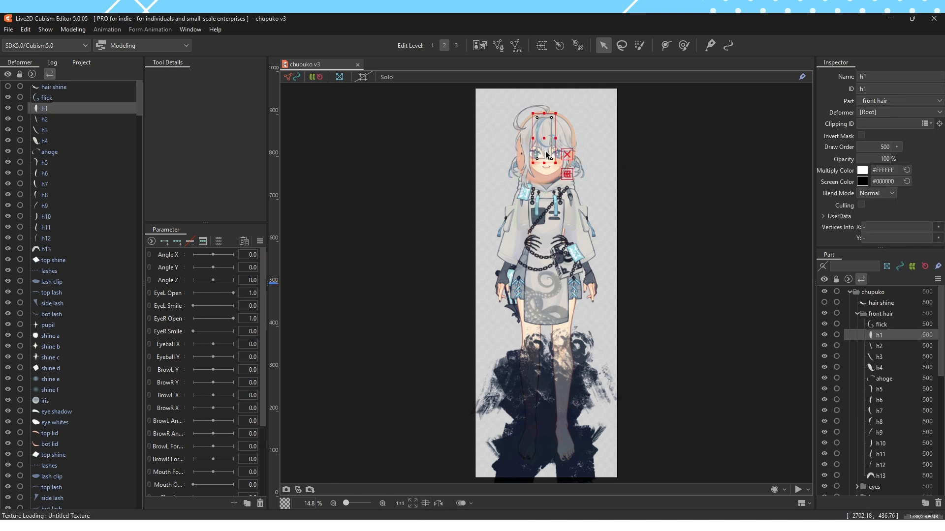
pyautogui.click(426, 504)
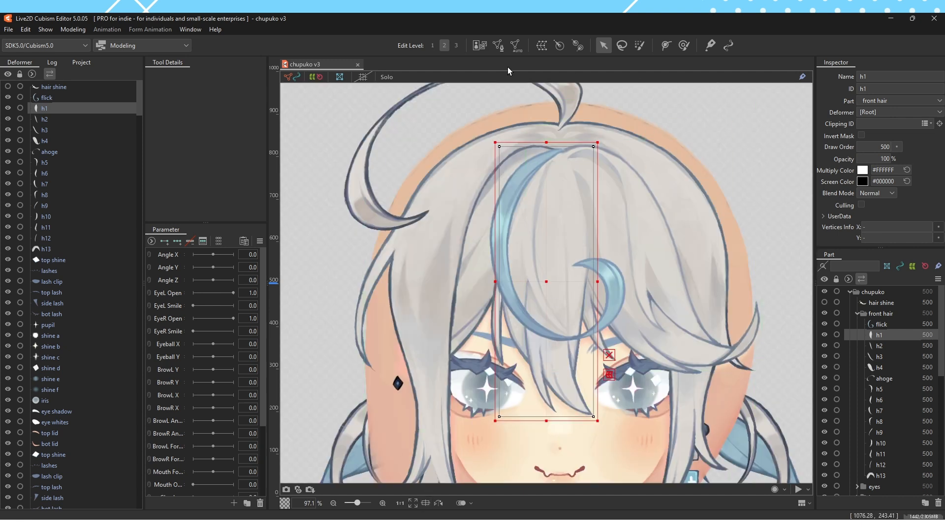
pyautogui.click(413, 503)
pyautogui.click(472, 380)
# Select the face skin mesh from the overlapping objects on the face and copy its ID, ArtMesh57
pyautogui.scroll(8, 550, 137)
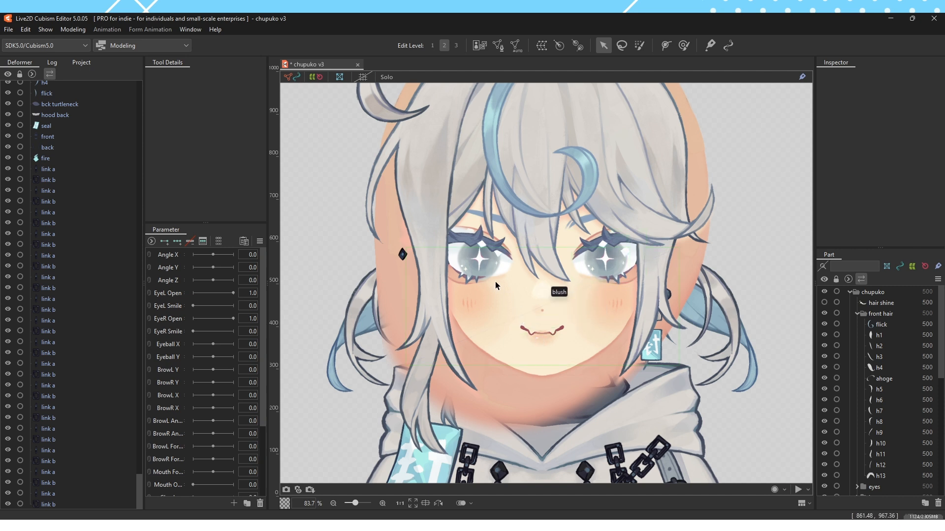
pyautogui.rightClick(520, 293)
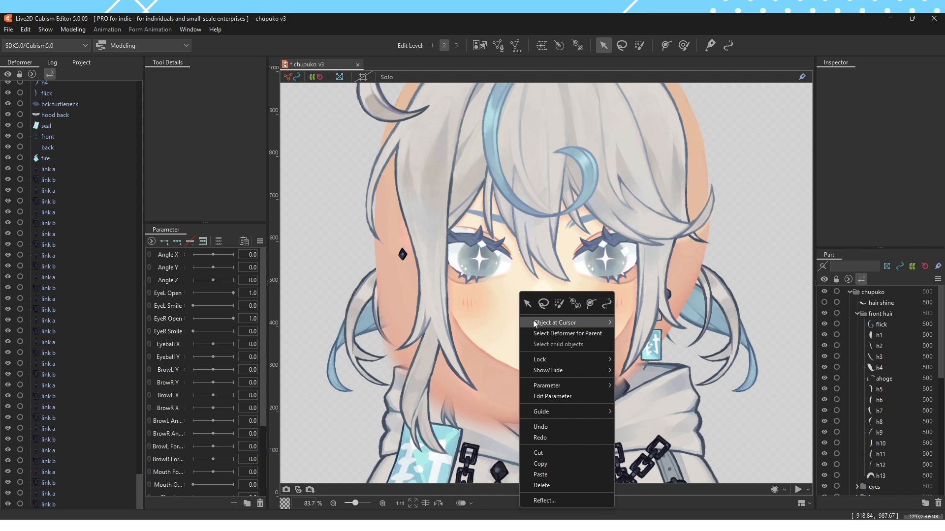
pyautogui.moveTo(538, 325)
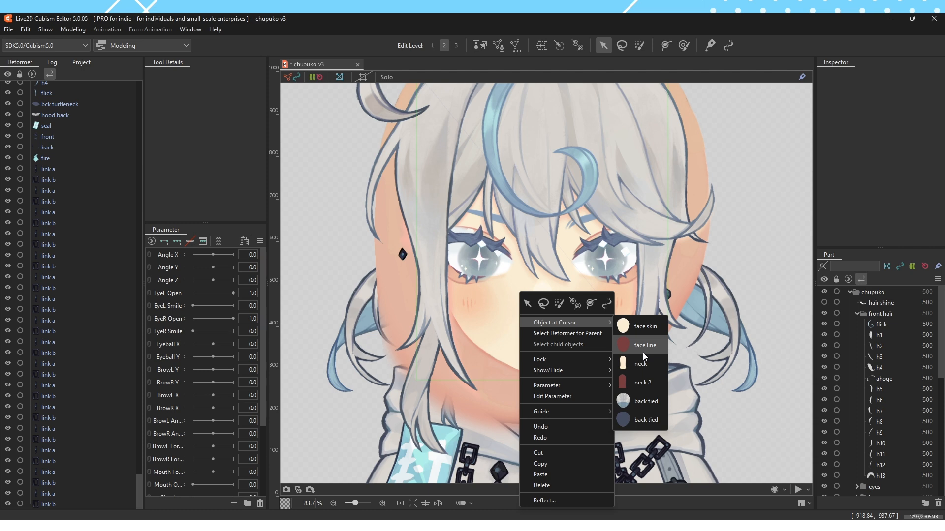
pyautogui.click(650, 329)
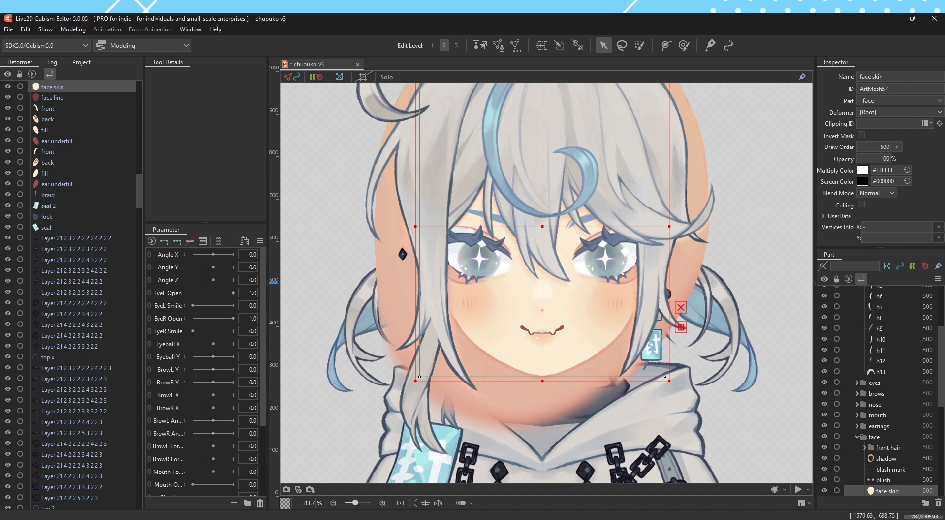
pyautogui.doubleClick(884, 89)
pyautogui.hotkey('ctrl', 'c')
pyautogui.click(902, 99)
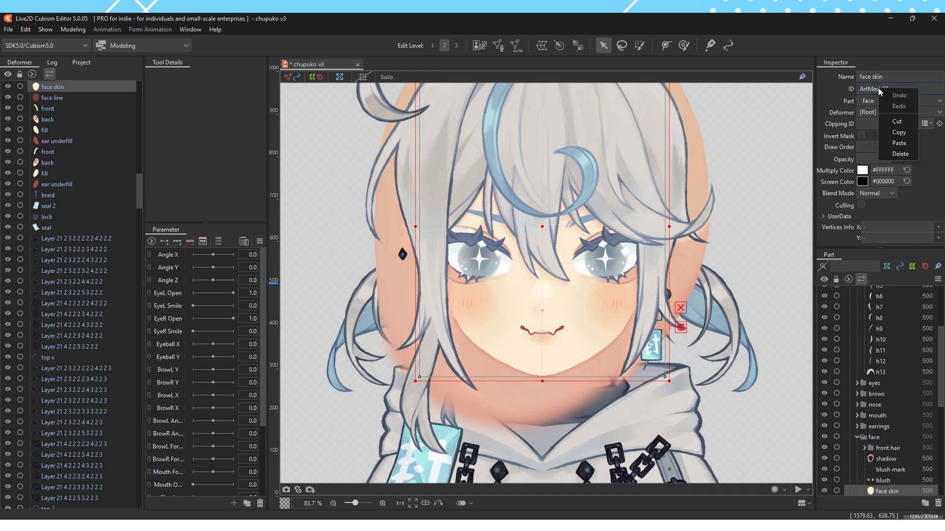
pyautogui.click(904, 132)
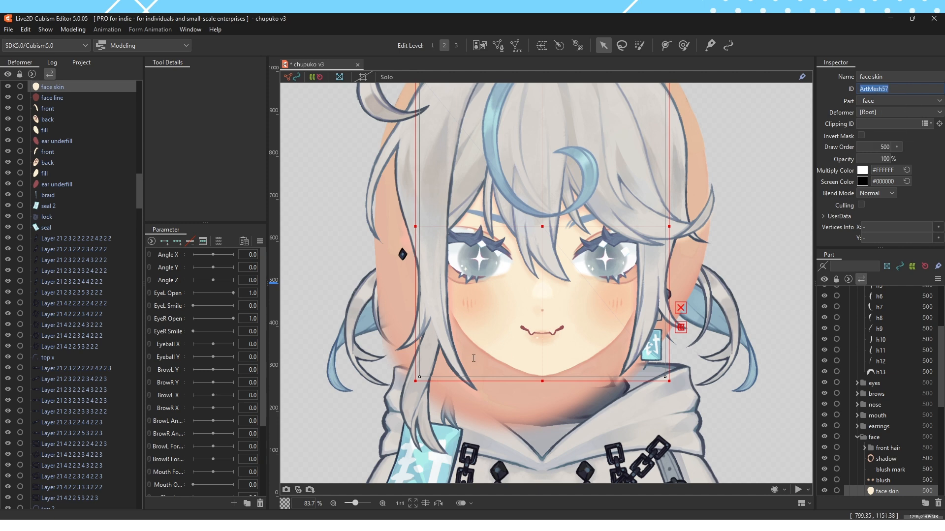
# Clip the face part's shadow to face skin using its copied ID, and delete the shadow mesh in the neck part
pyautogui.rightClick(474, 359)
pyautogui.moveTo(517, 336)
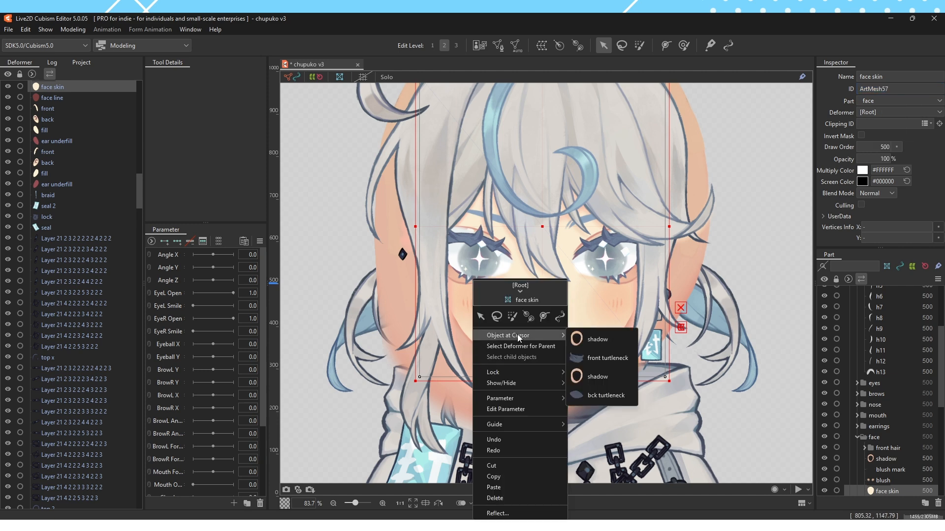
pyautogui.click(578, 338)
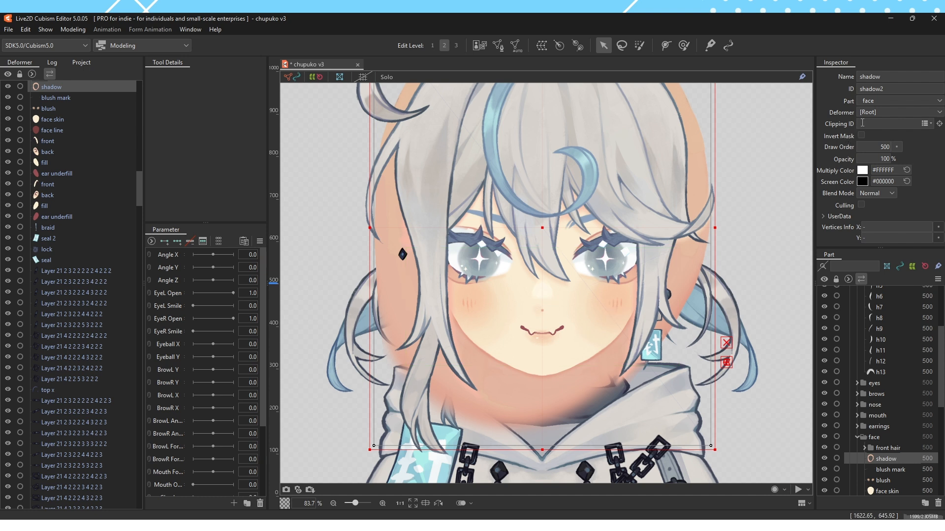
pyautogui.hotkey('ctrl', 'v')
pyautogui.press('Return')
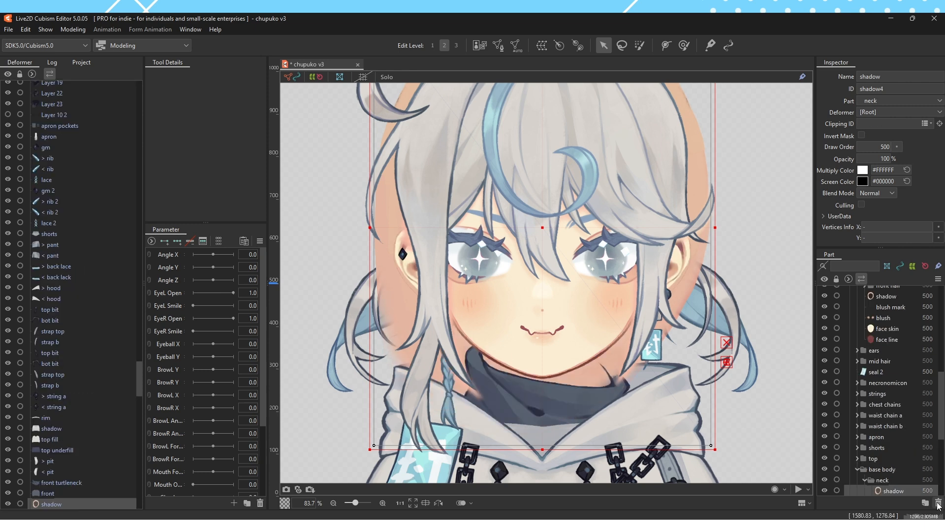
pyautogui.click(938, 504)
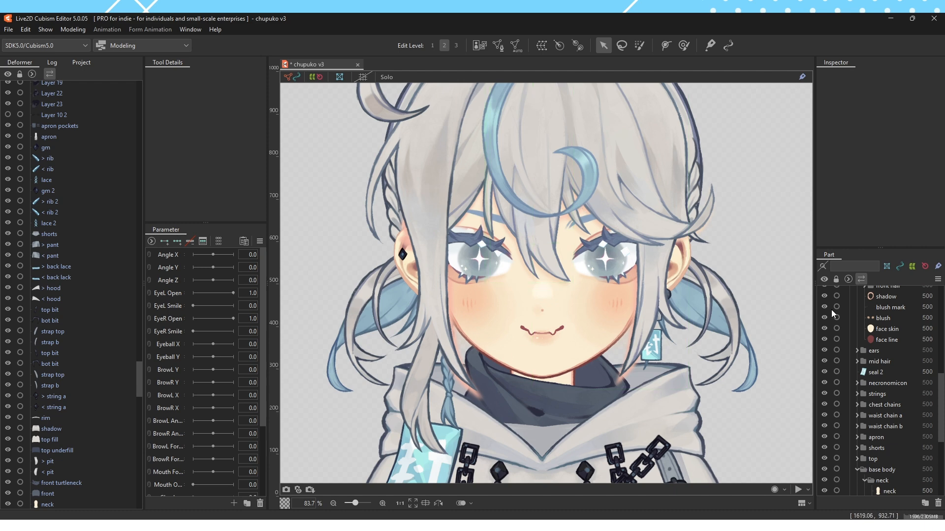
# Look through the model's mesh lists, selecting the face line and seal 2 meshes along the way
pyautogui.click(907, 340)
pyautogui.scroll(1, 907, 340)
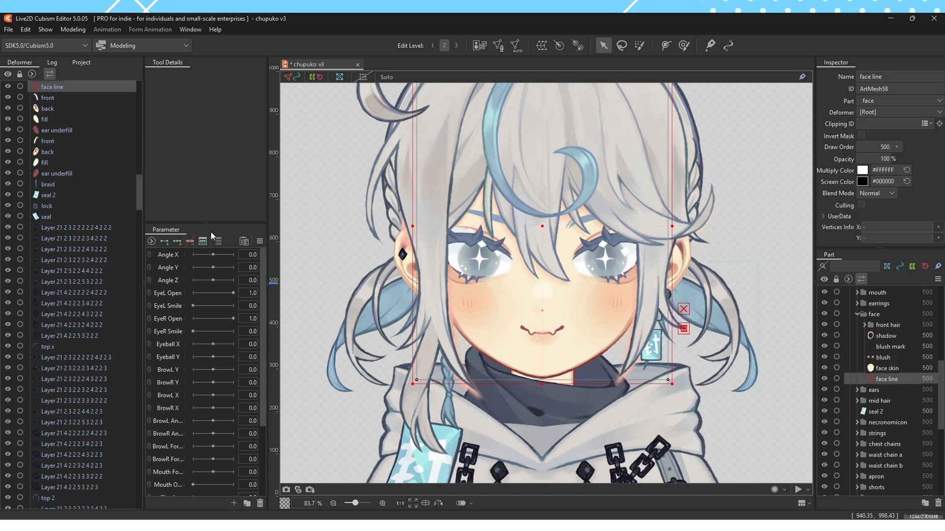
pyautogui.click(86, 198)
pyautogui.scroll(4, 89, 206)
pyautogui.scroll(10, 89, 206)
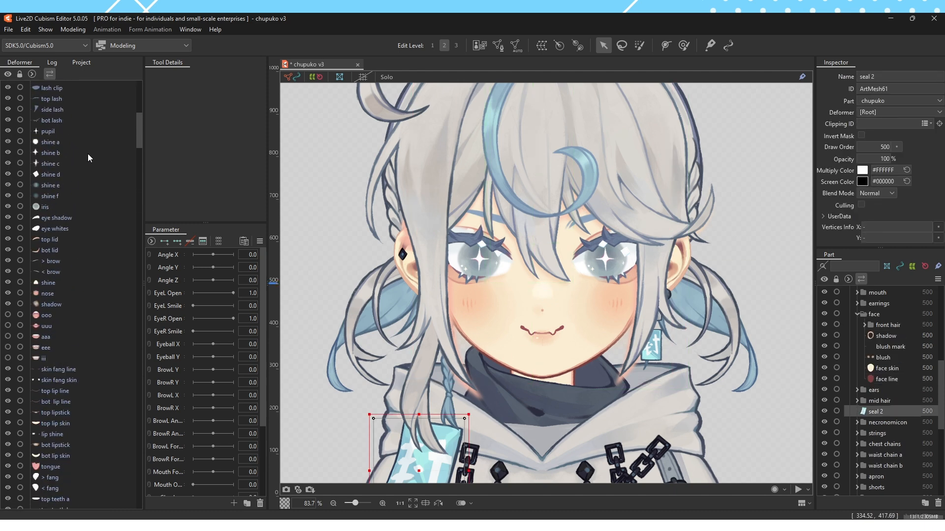
pyautogui.scroll(3, 87, 154)
pyautogui.click(80, 126)
pyautogui.click(80, 221)
pyautogui.scroll(-6, 881, 394)
# Copy the face skin ID and set Clipping ID ArtMesh57 on all face front hair shadow meshes, flick through the last h3
pyautogui.click(883, 417)
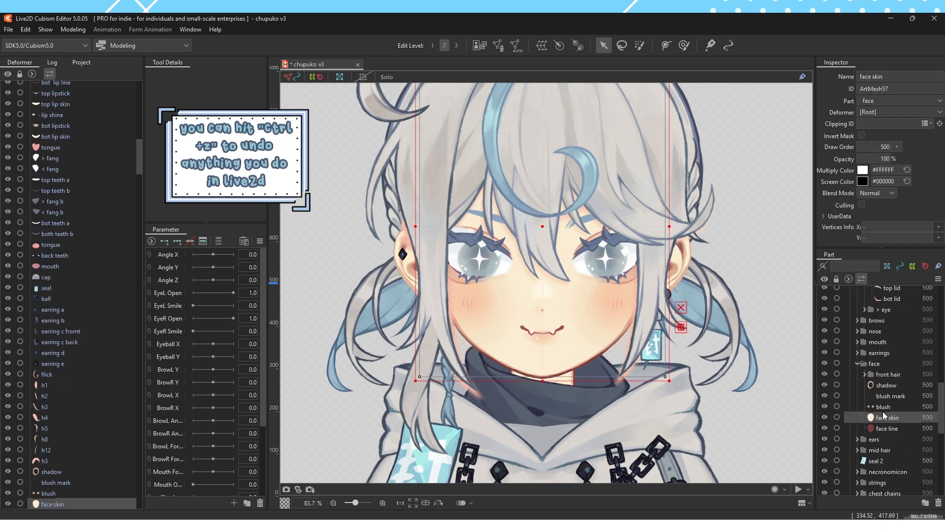
pyautogui.doubleClick(881, 89)
pyautogui.hotkey('ctrl', 'c')
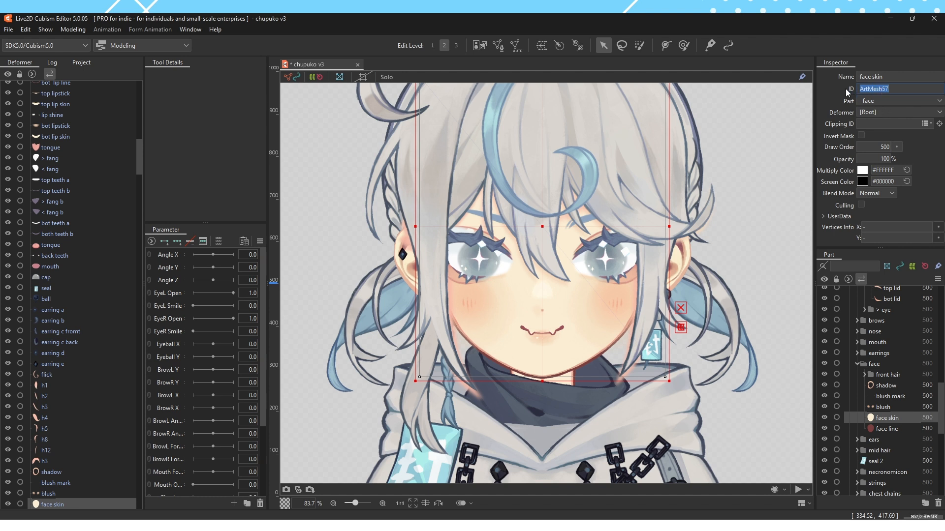
pyautogui.click(865, 375)
pyautogui.scroll(-1, 871, 365)
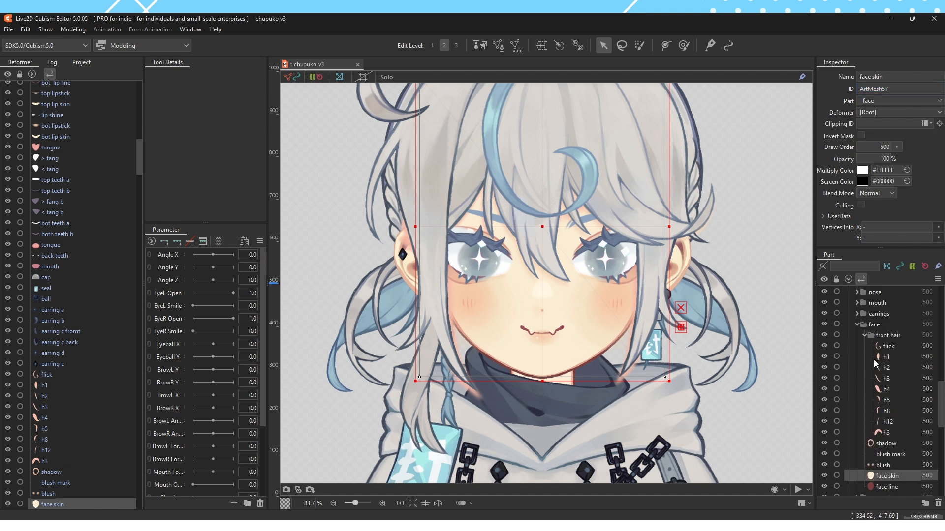
pyautogui.click(889, 348)
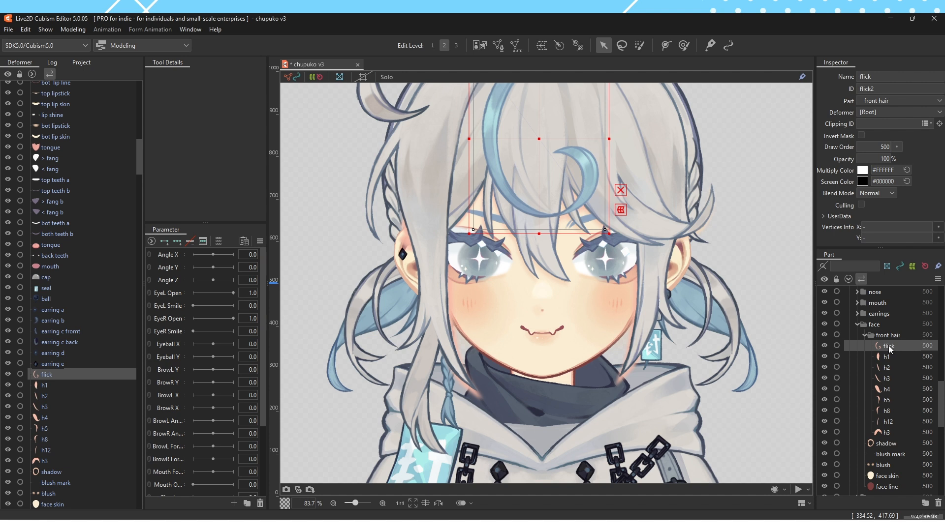
pyautogui.keyDown('shift'); pyautogui.click(891, 433); pyautogui.keyUp('shift')
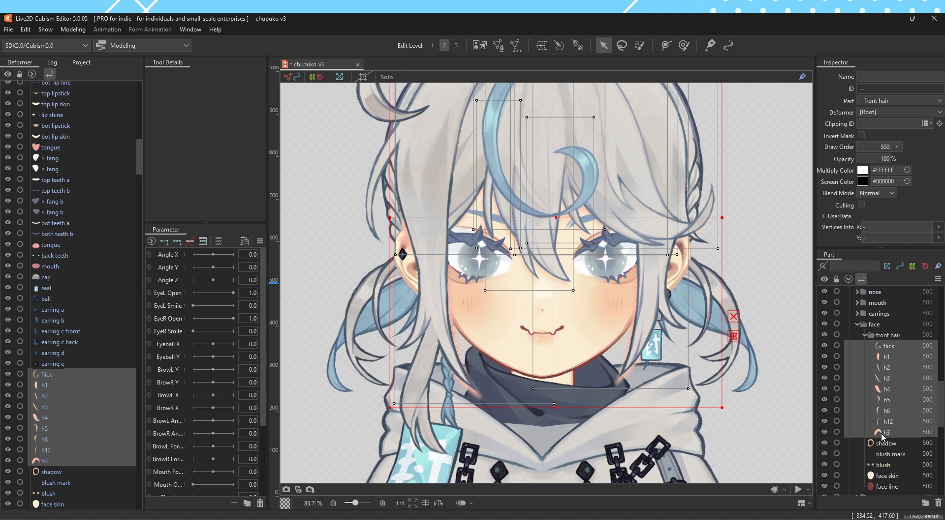
pyautogui.hotkey('ctrl', 'v')
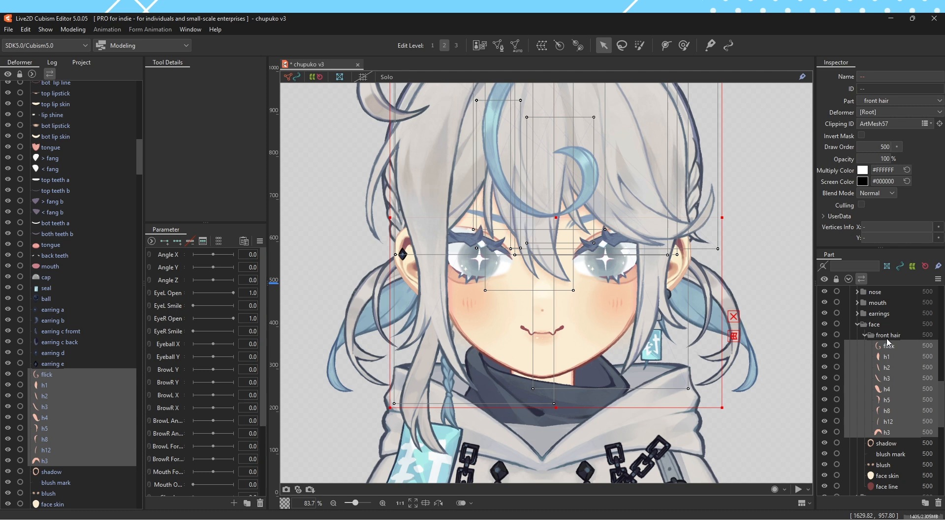
pyautogui.click(885, 377)
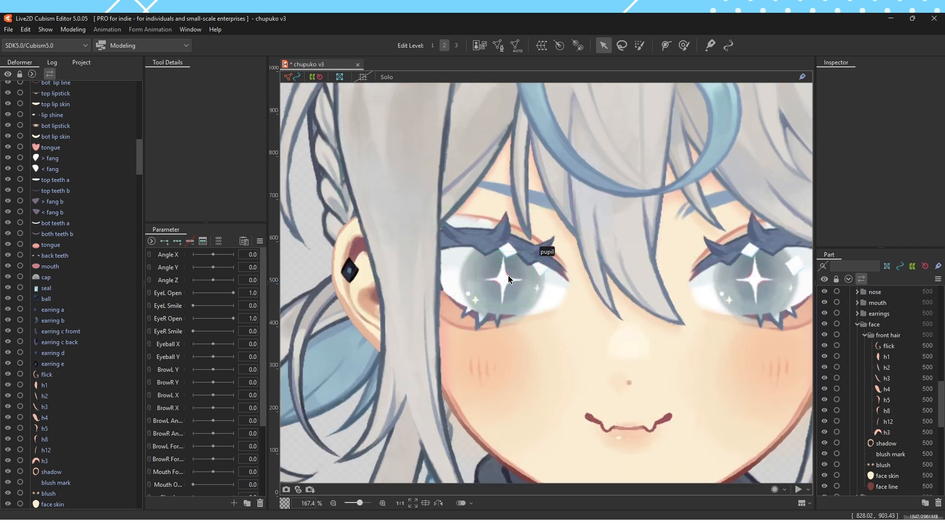
# Examine the clipped hair shadows on the face and check the rest of the model down to the legs
pyautogui.scroll(-4, 554, 311)
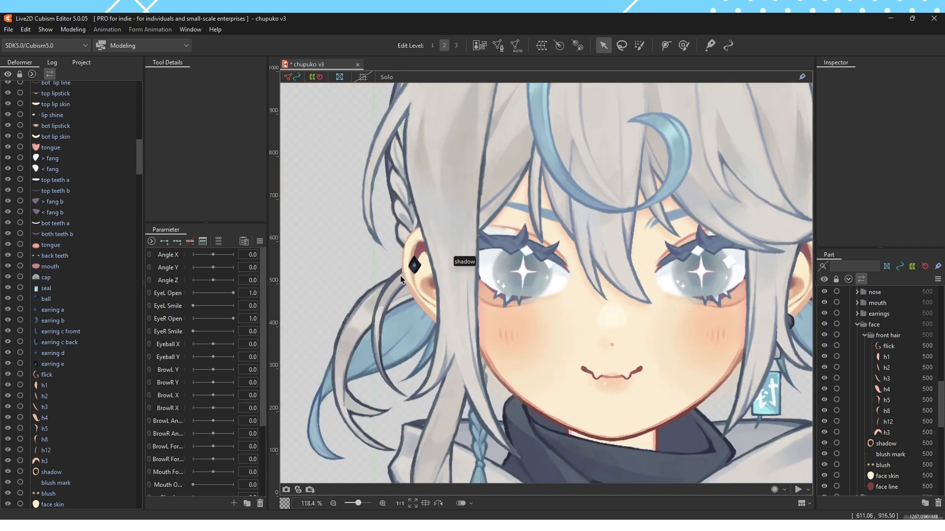
pyautogui.scroll(4, 424, 223)
pyautogui.scroll(-4, 448, 248)
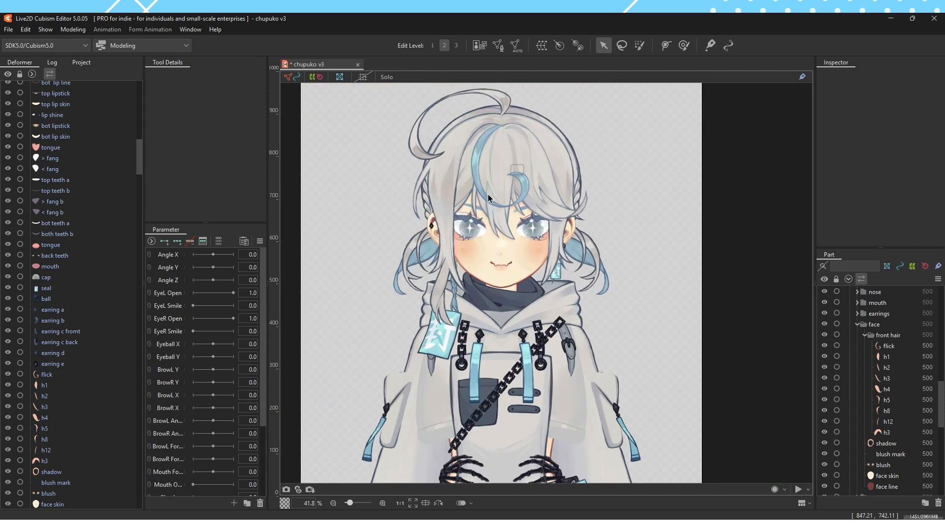
pyautogui.scroll(1, 437, 215)
pyautogui.scroll(5, 552, 182)
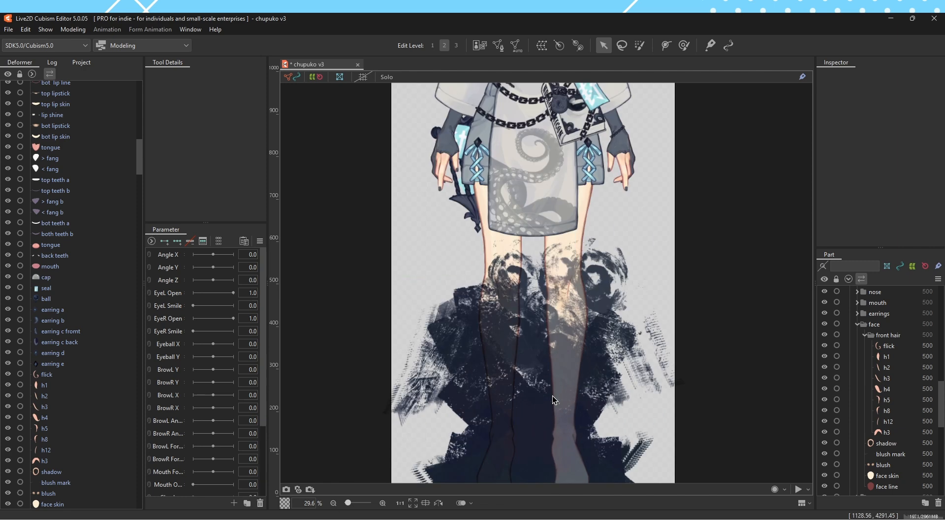
pyautogui.scroll(-5, 581, 313)
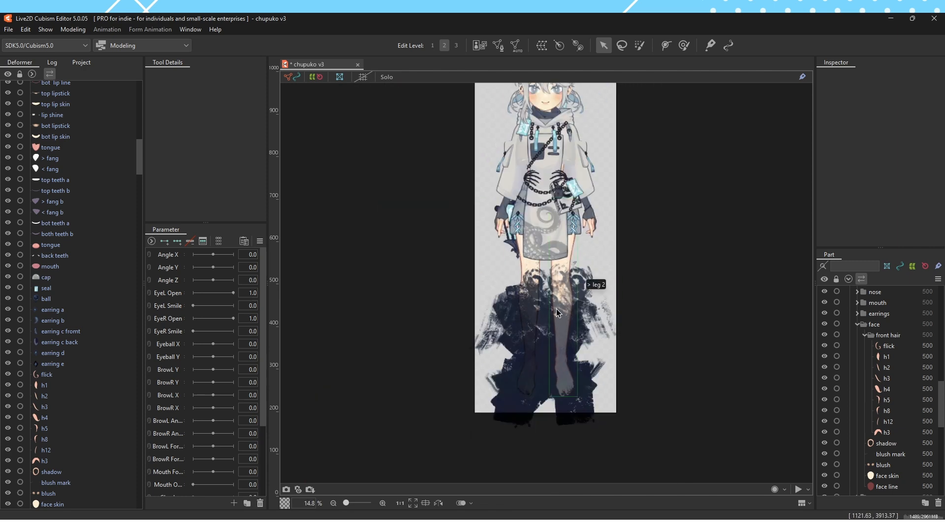
pyautogui.scroll(5, 540, 125)
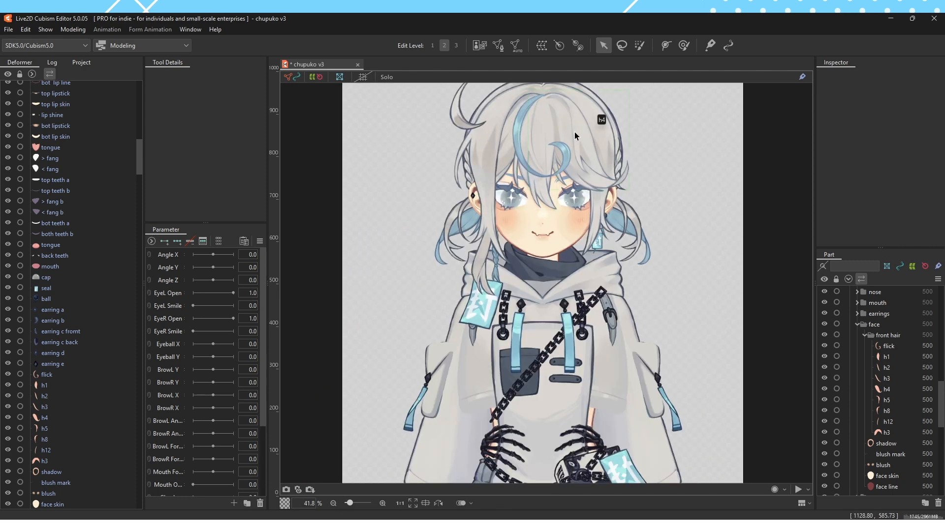
pyautogui.click(904, 400)
pyautogui.click(904, 380)
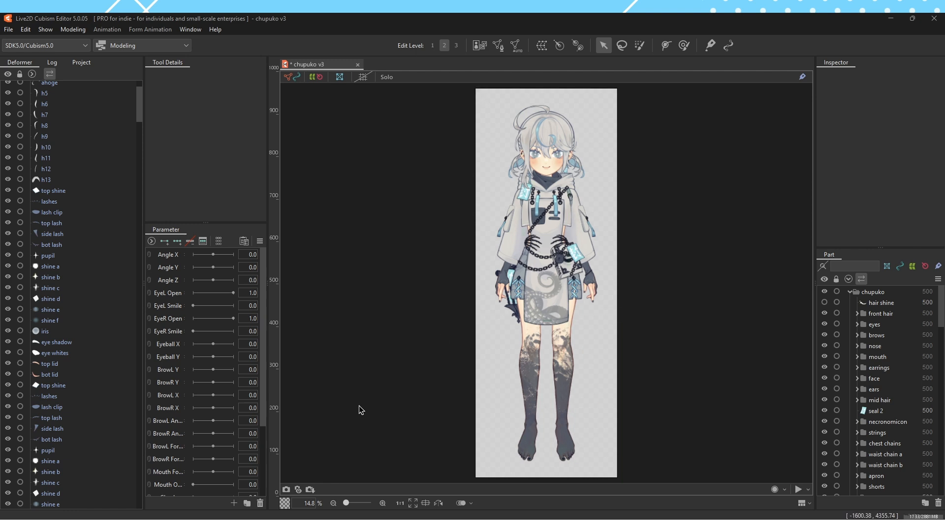
# Set the canvas background color to grey 807E7E7E with 50% alpha
pyautogui.click(286, 505)
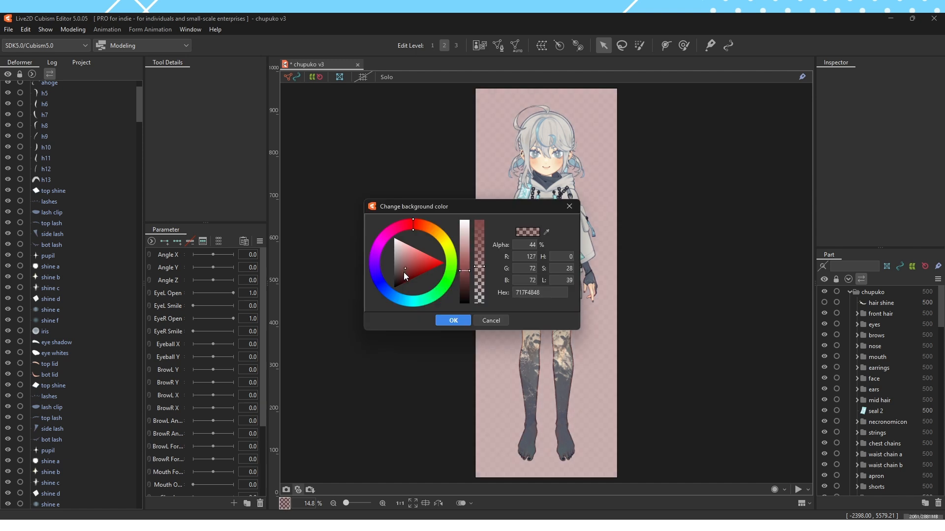
pyautogui.moveTo(403, 273); pyautogui.dragTo(401, 272)
pyautogui.moveTo(389, 232); pyautogui.dragTo(400, 280)
pyautogui.click(410, 231)
pyautogui.moveTo(479, 266)
pyautogui.mouseDown()
pyautogui.moveTo(480, 236)
pyautogui.moveTo(480, 296)
pyautogui.moveTo(480, 243)
pyautogui.moveTo(479, 262)
pyautogui.moveTo(468, 262)
pyautogui.mouseUp()
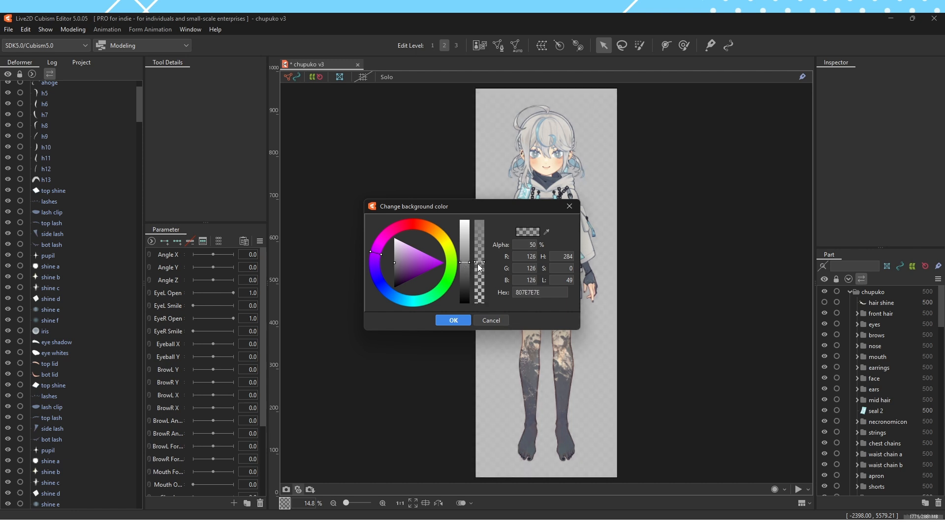
pyautogui.click(452, 321)
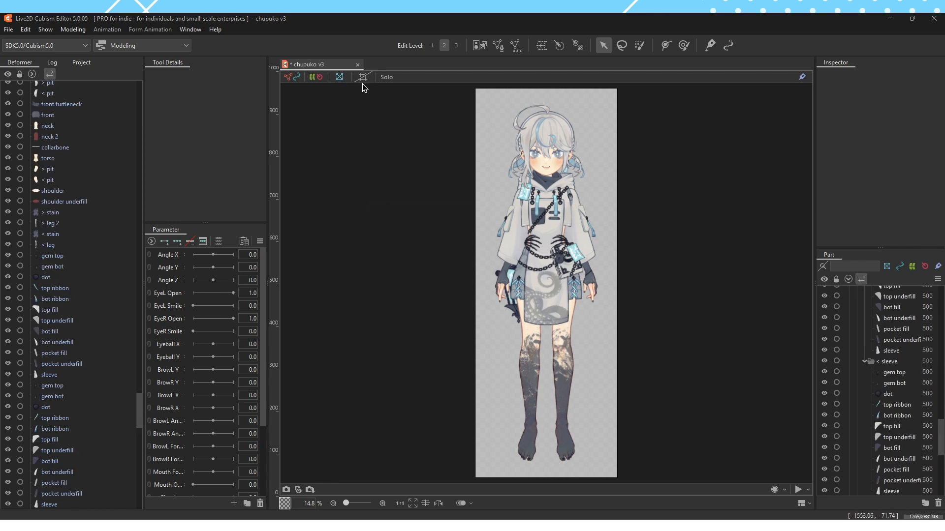
# Show the canvas grid and check the centering of the face's nose and mouth against it
pyautogui.click(363, 77)
pyautogui.scroll(10, 549, 140)
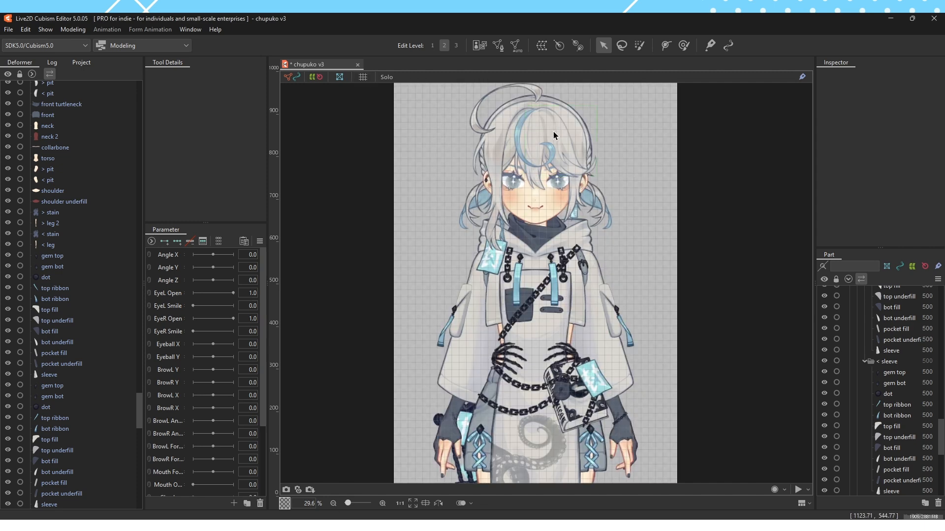
pyautogui.scroll(4, 517, 319)
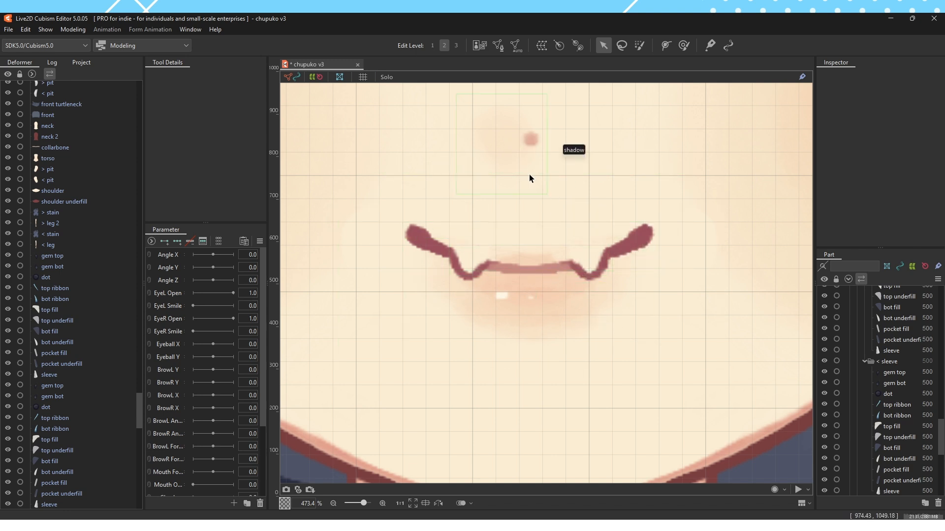
pyautogui.scroll(-10, 531, 407)
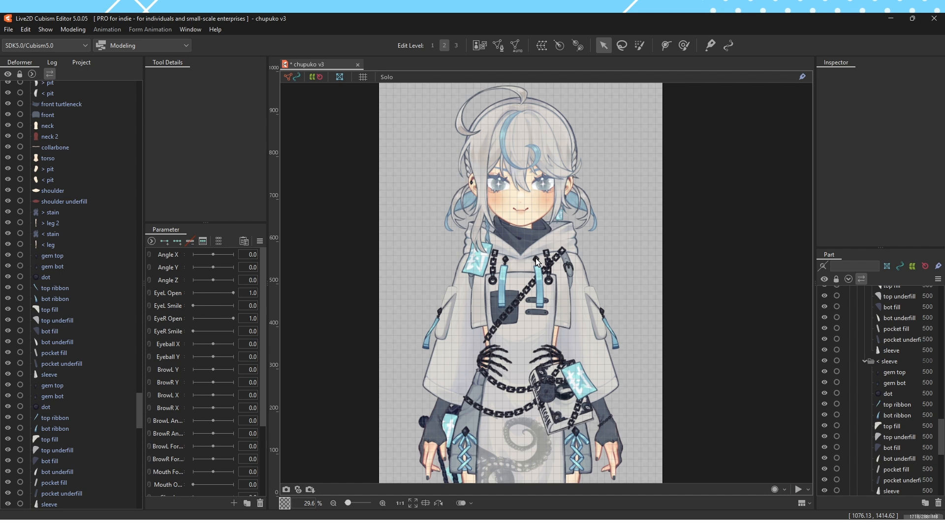
# Open the flick hair mesh for mesh editing and display the vertical Mirror Edit axis at position 975.0
pyautogui.click(519, 172)
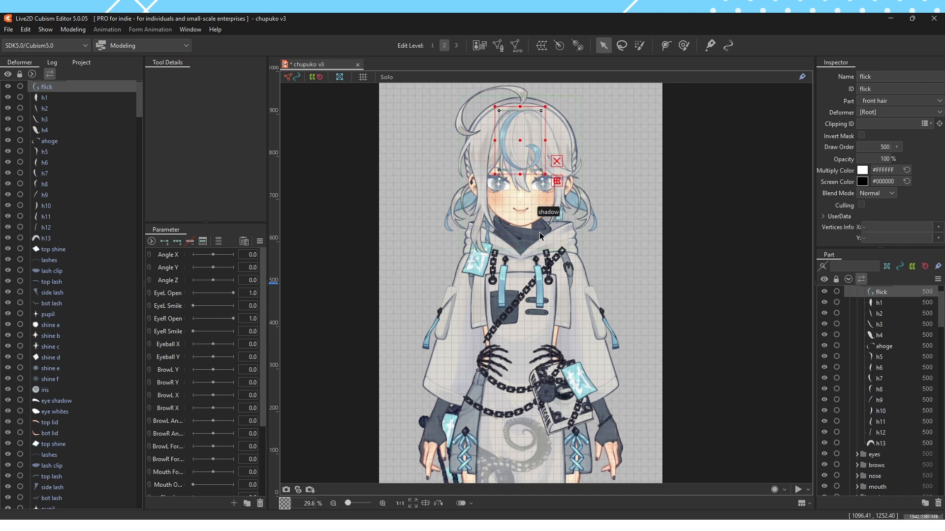
pyautogui.click(498, 49)
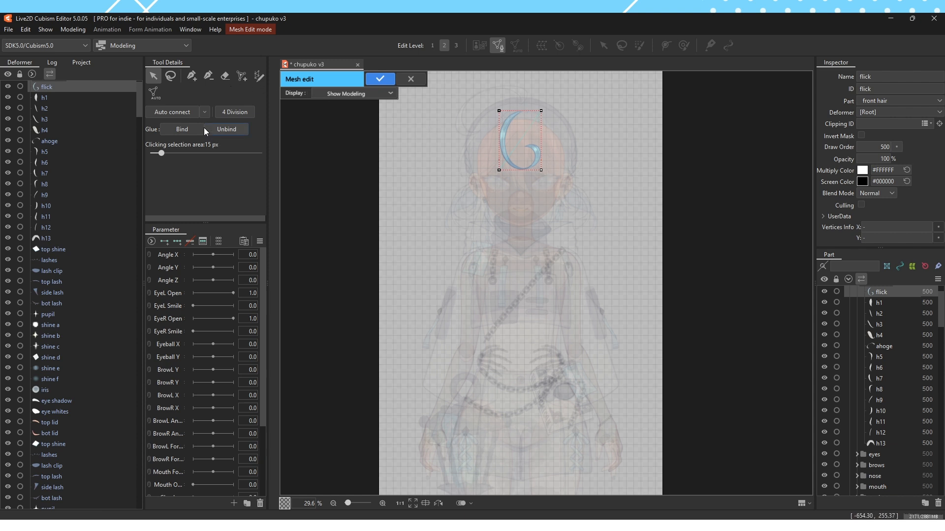
pyautogui.click(259, 78)
pyautogui.scroll(-1, 190, 159)
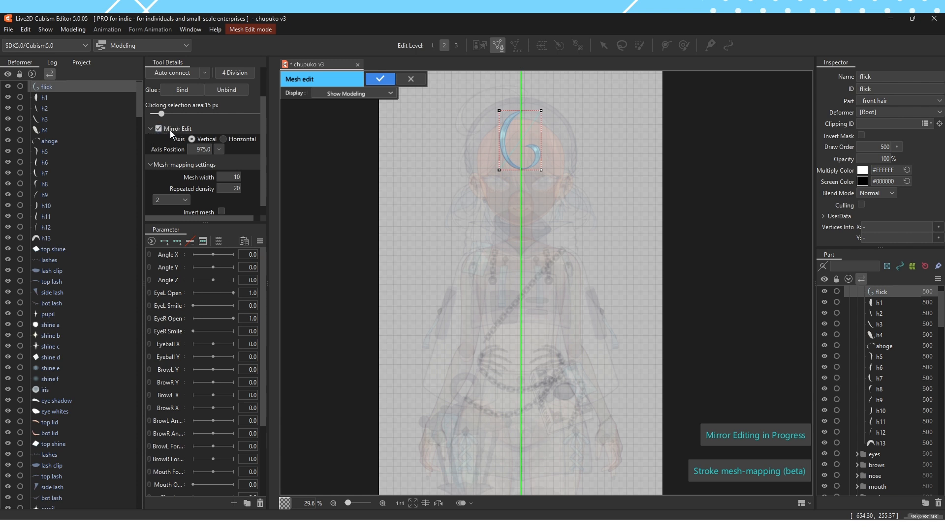
pyautogui.scroll(1, 169, 129)
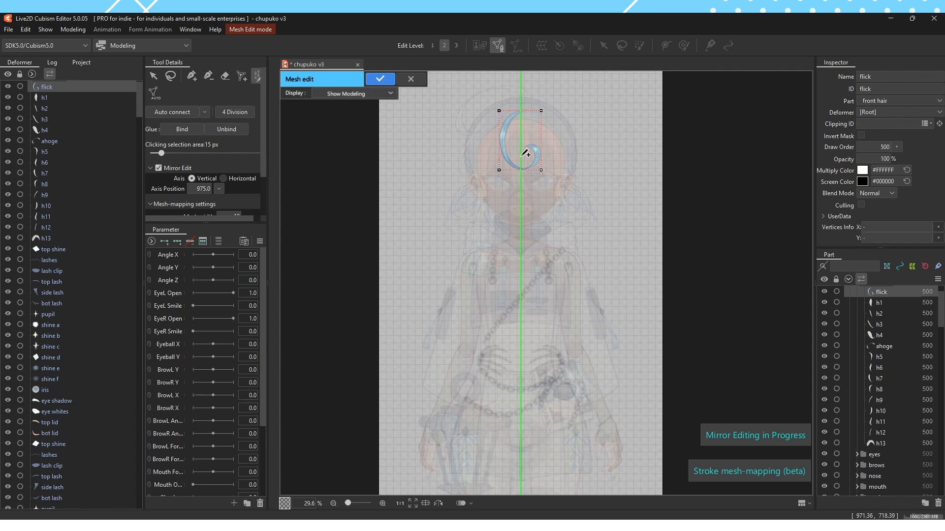
# Check the centering of the nose, mouth and chin against the mirror axis, and finish the mesh edit
pyautogui.scroll(5, 526, 331)
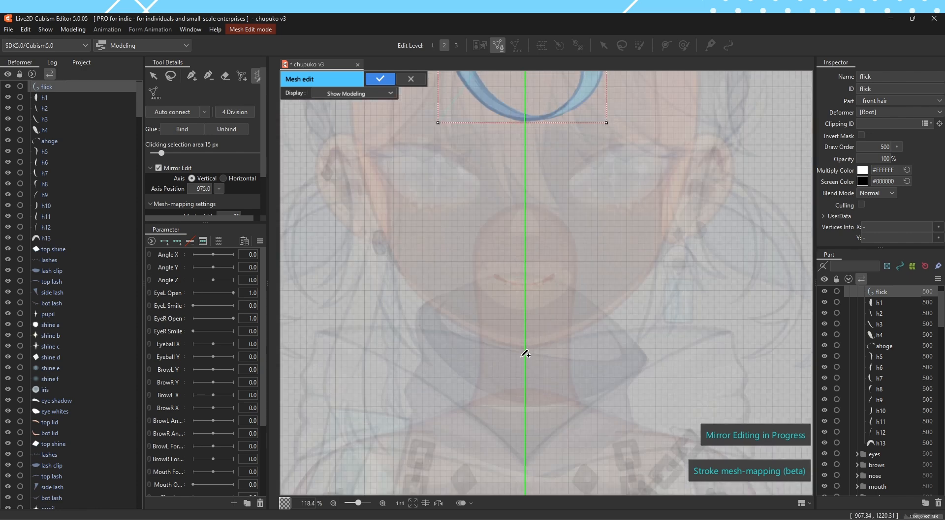
pyautogui.scroll(4, 527, 315)
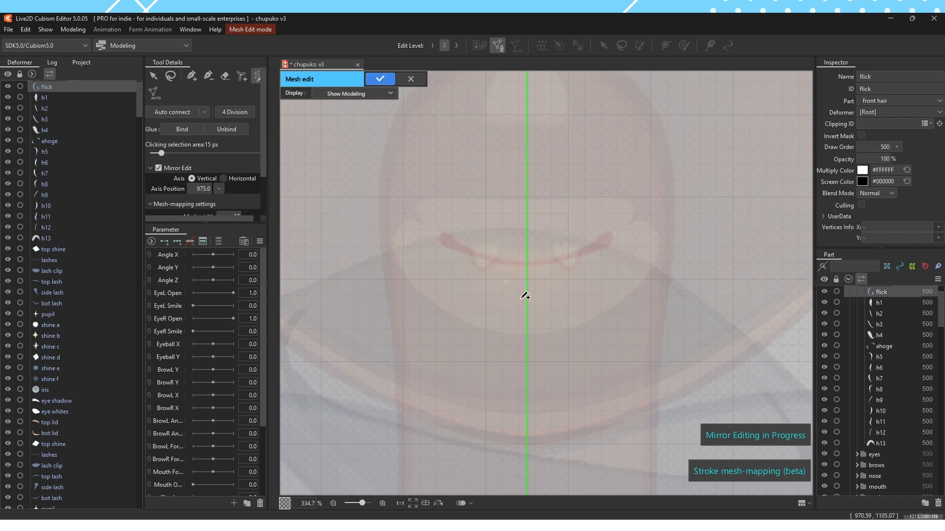
pyautogui.scroll(-3, 533, 280)
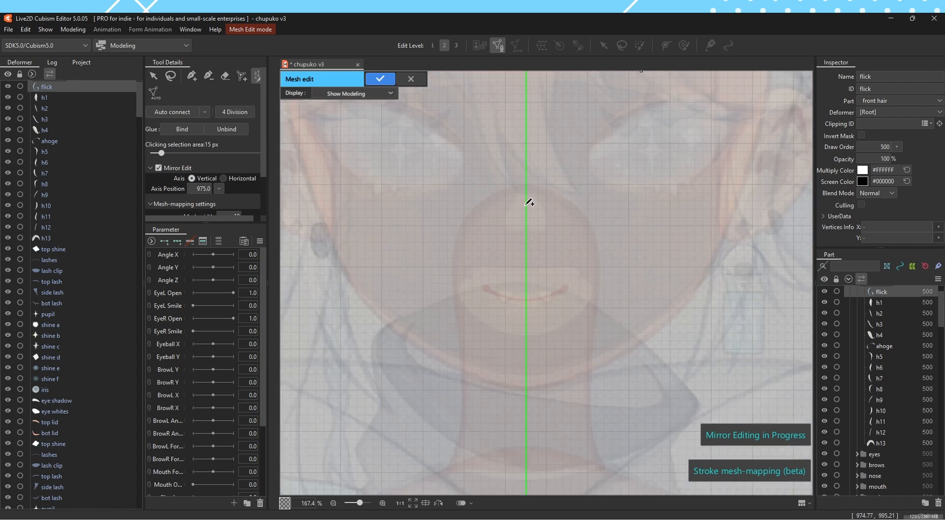
pyautogui.scroll(-3, 521, 266)
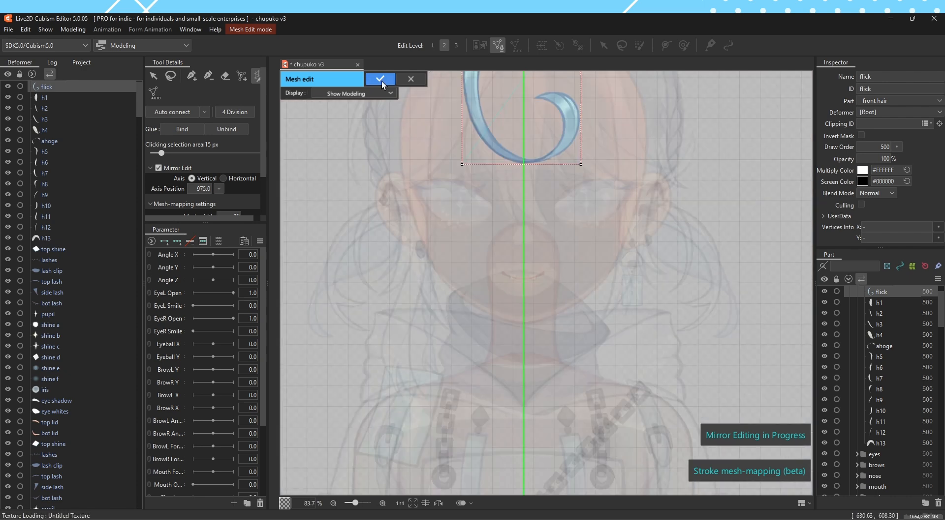
pyautogui.click(382, 81)
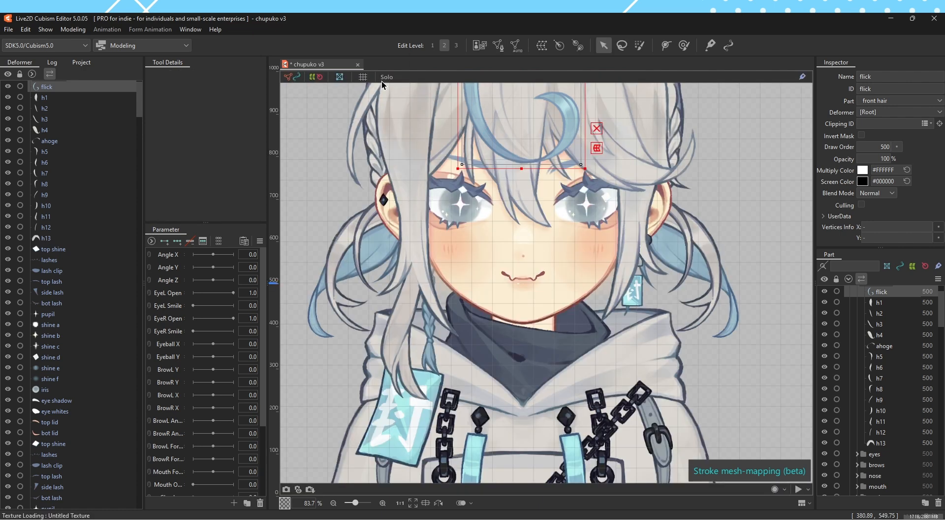
pyautogui.scroll(3, 514, 274)
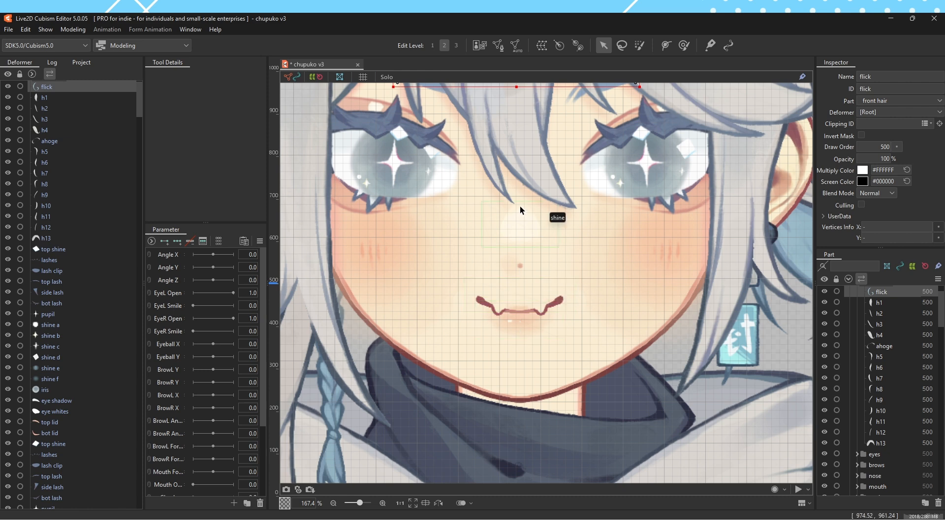
pyautogui.scroll(-4, 520, 209)
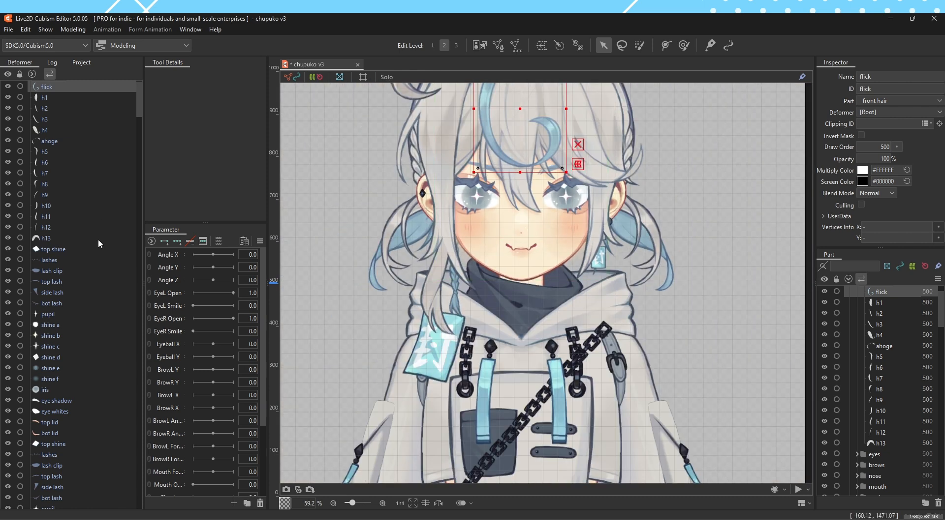
# Select all objects and create a parent warp deformer in the front hair part with 2 × 2 Bezier and 5 × 5 conversion divisions
pyautogui.scroll(-10, 99, 240)
pyautogui.click(65, 244)
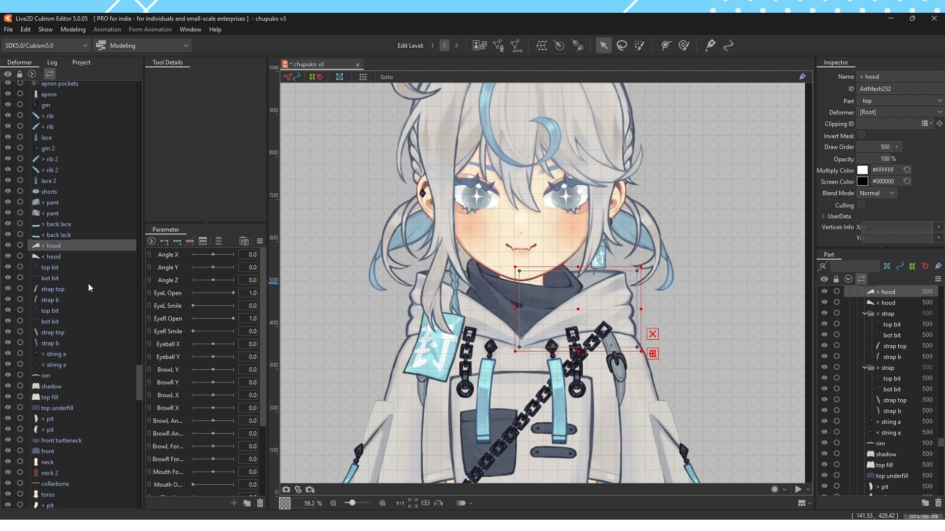
pyautogui.hotkey('ctrl', 'a')
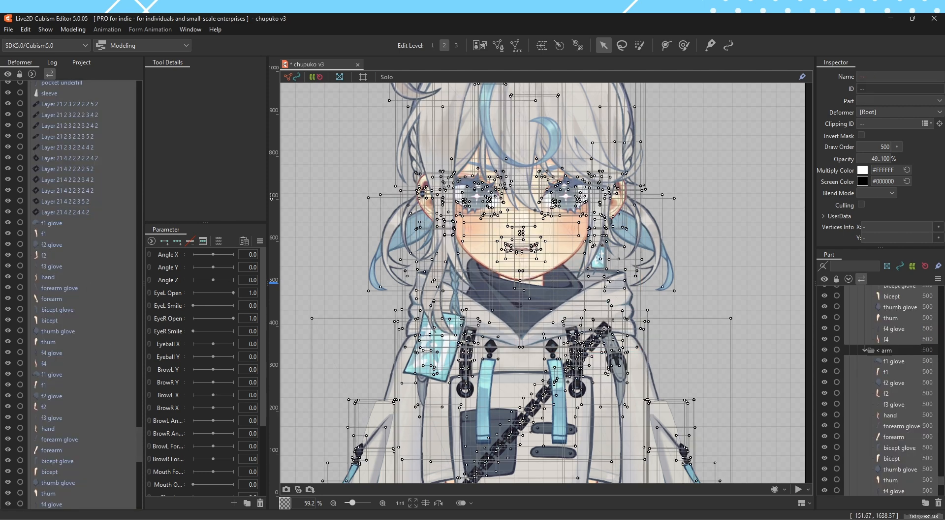
pyautogui.click(544, 51)
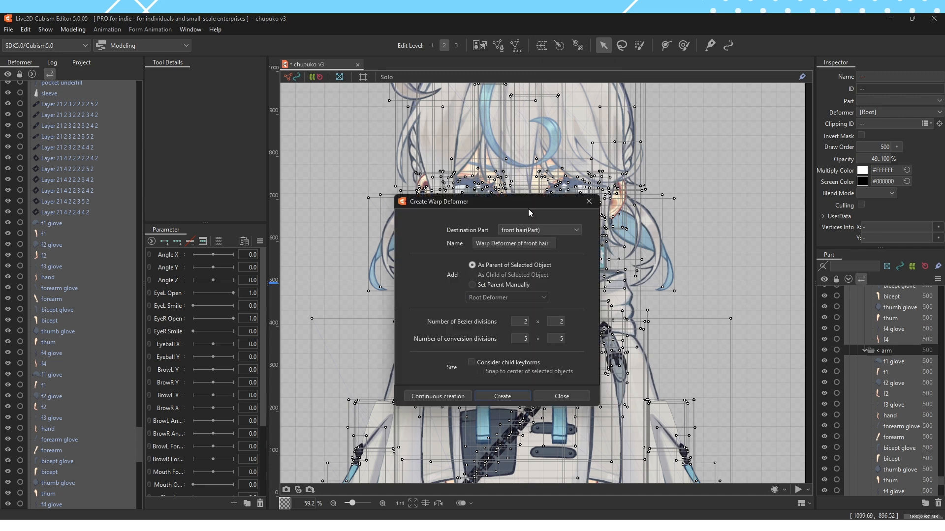
pyautogui.click(502, 396)
pyautogui.scroll(-8, 608, 148)
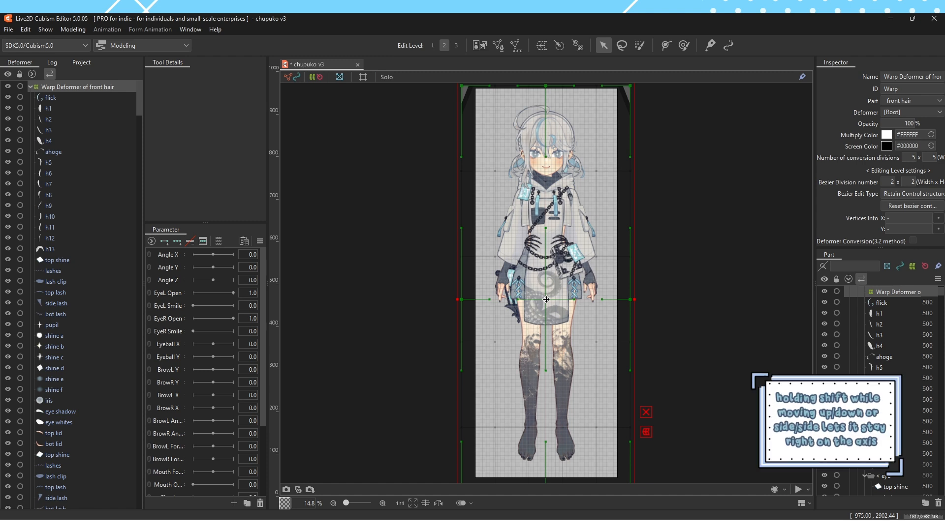
# Try shifting the whole model sideways with the warp deformer, undo the move, and delete the deformer
pyautogui.moveTo(547, 300); pyautogui.dragTo(549, 299)
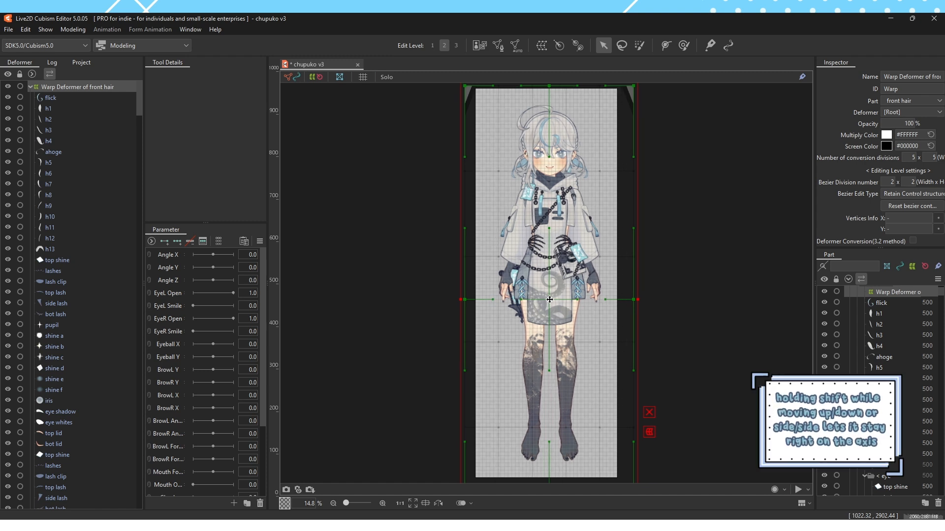
pyautogui.hotkey('ctrl', 'z')
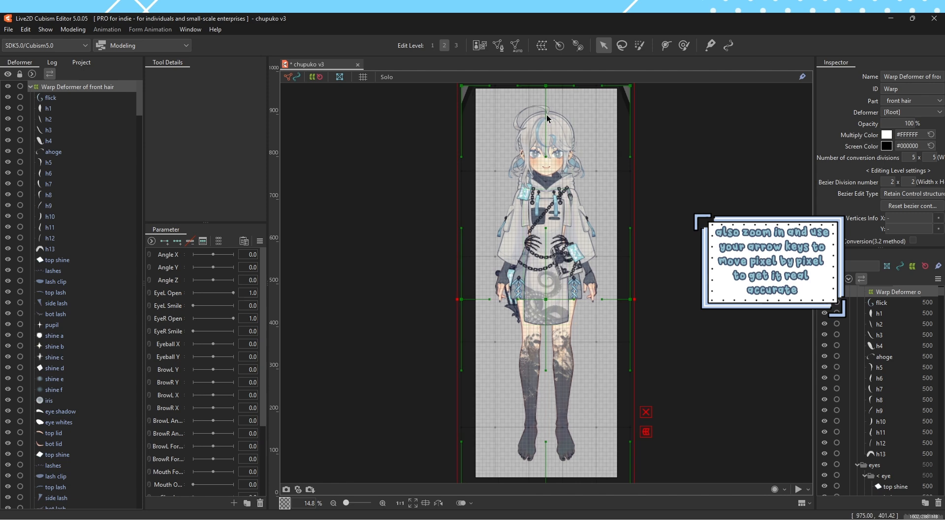
pyautogui.click(74, 96)
pyautogui.click(72, 89)
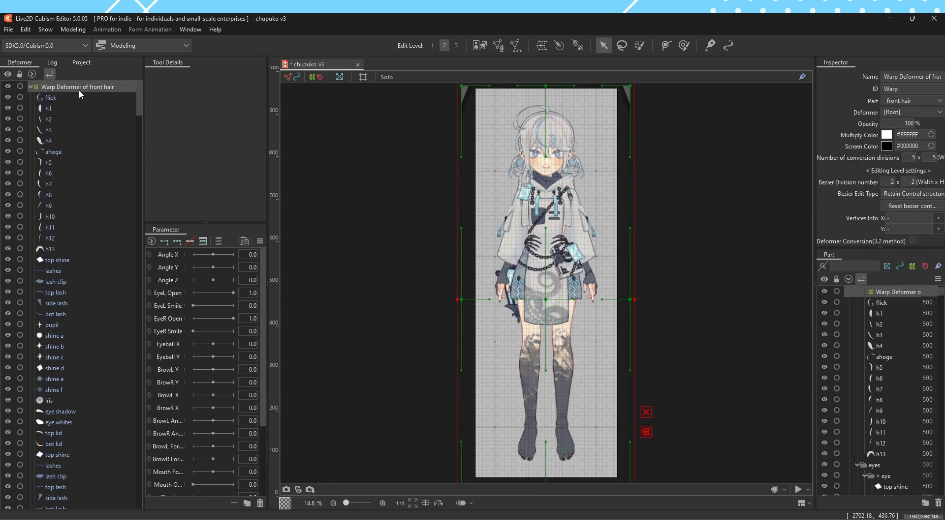
pyautogui.press('Delete')
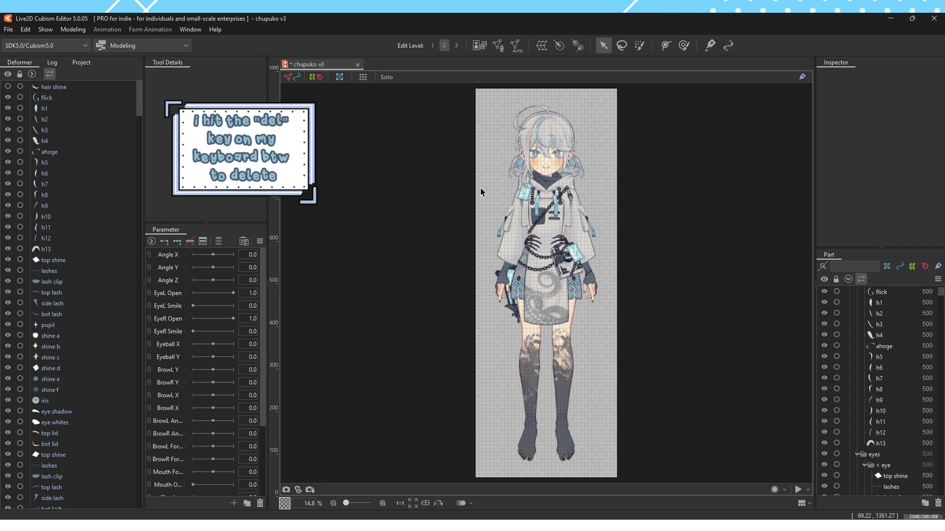
# Hide the canvas grid and enlarge the Parameter palette in width and height so the whole parameter list fits
pyautogui.click(364, 78)
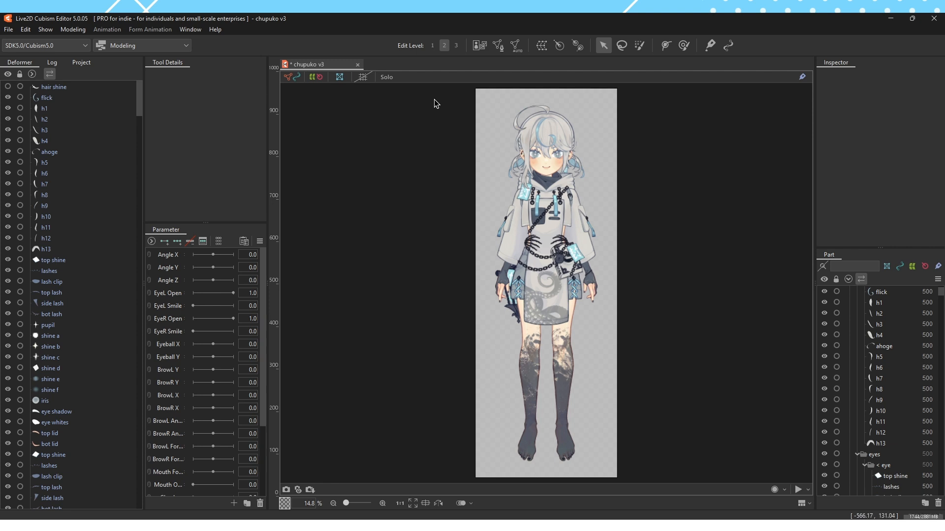
pyautogui.moveTo(270, 212); pyautogui.dragTo(373, 212)
pyautogui.moveTo(262, 223); pyautogui.dragTo(265, 104)
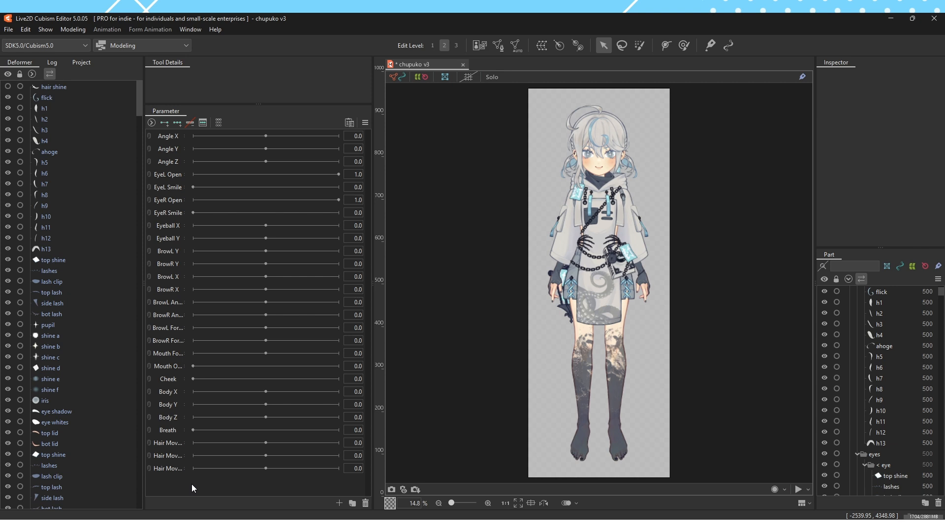
# Examine the name, ID and range fields in the Angle X parameter's settings, and close them without saving
pyautogui.rightClick(174, 138)
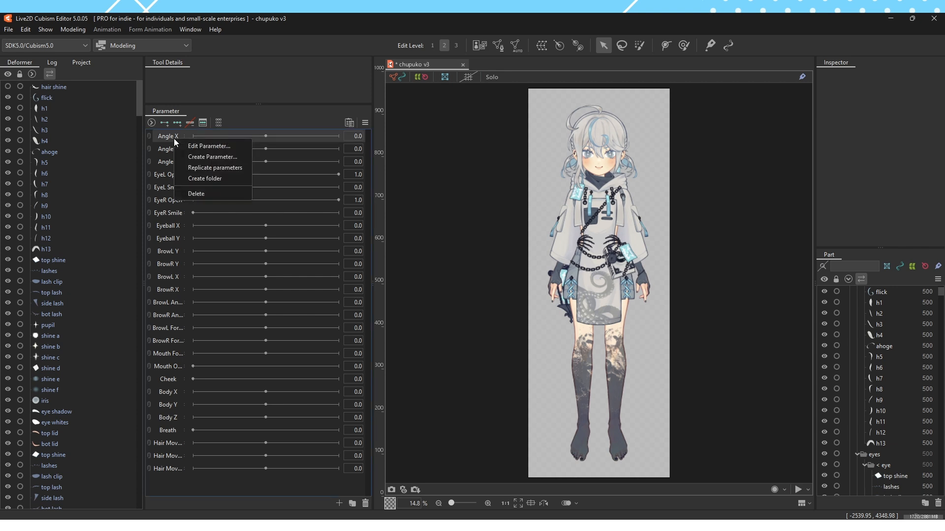
pyautogui.click(197, 147)
pyautogui.doubleClick(513, 226)
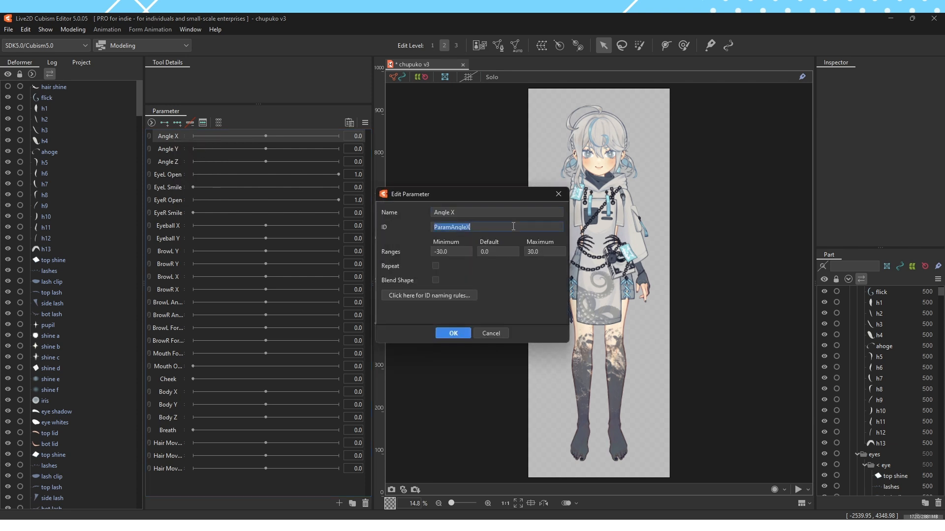
pyautogui.click(512, 213)
pyautogui.click(515, 227)
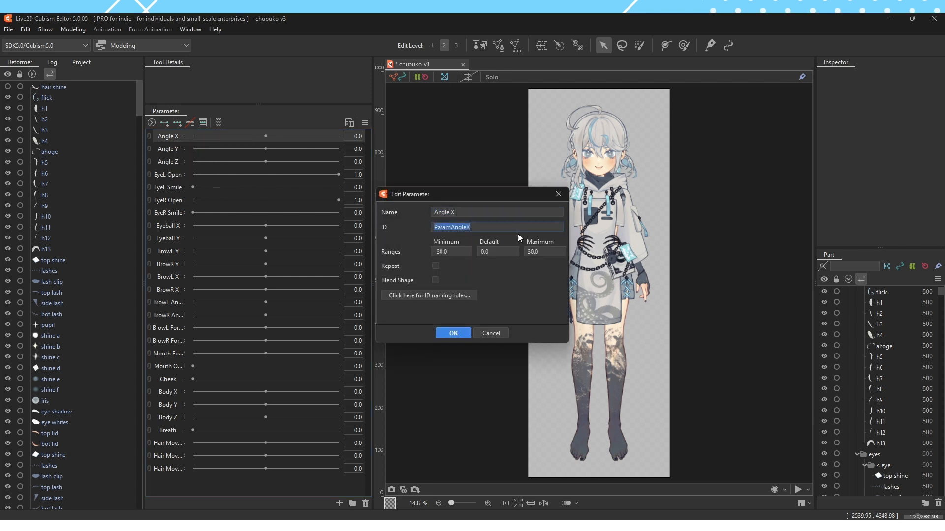
pyautogui.click(493, 212)
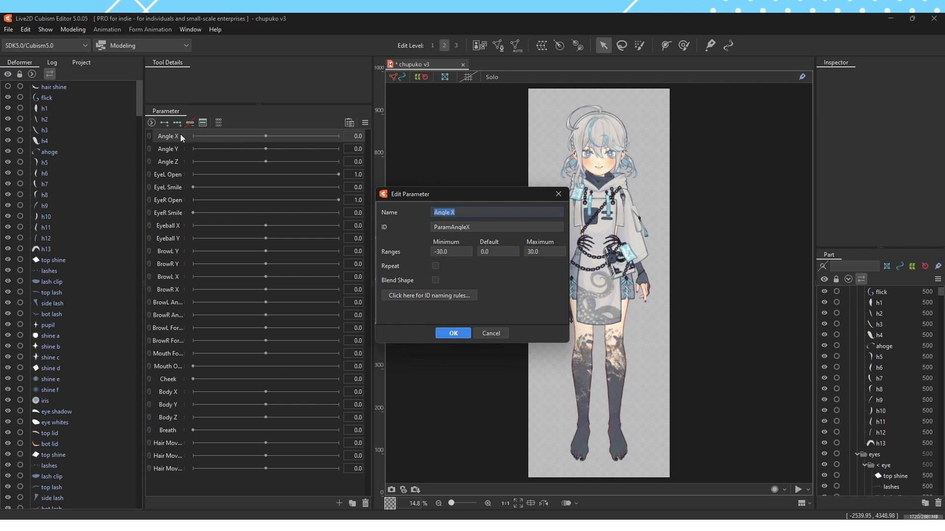
pyautogui.click(493, 228)
pyautogui.click(479, 227)
pyautogui.moveTo(483, 226); pyautogui.dragTo(433, 227)
pyautogui.click(483, 227)
pyautogui.moveTo(476, 228); pyautogui.dragTo(494, 240)
pyautogui.click(495, 250)
pyautogui.doubleClick(492, 227)
pyautogui.click(559, 194)
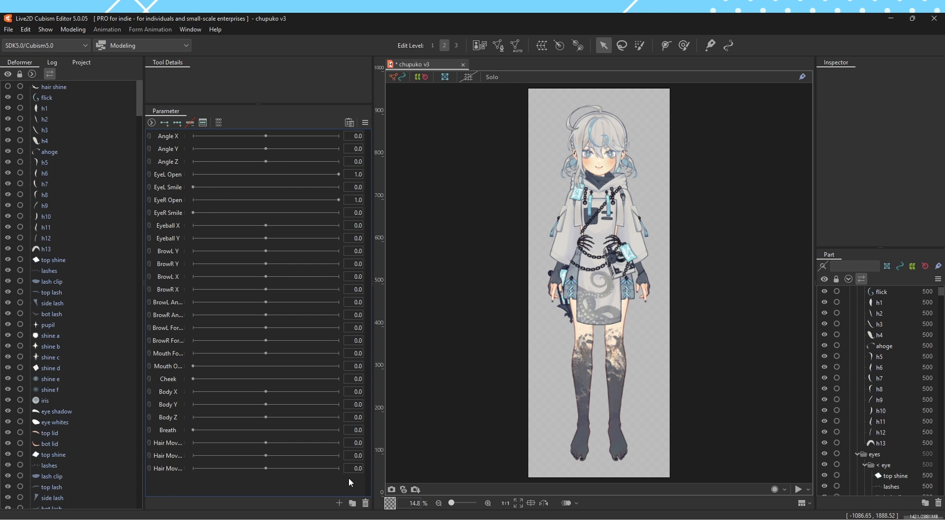
# Create a parameter folder named ANGLES and move the Angle X, Angle Y and Angle Z parameters into it
pyautogui.click(352, 503)
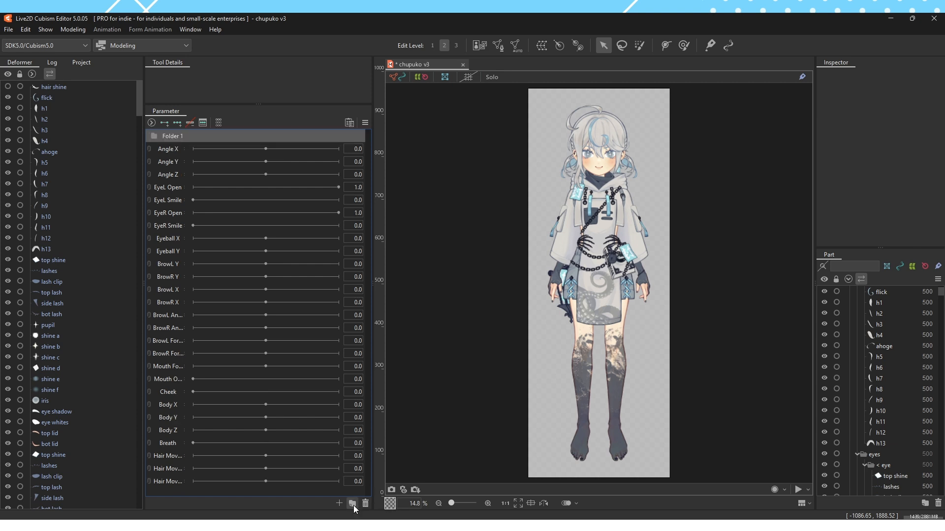
pyautogui.doubleClick(173, 137)
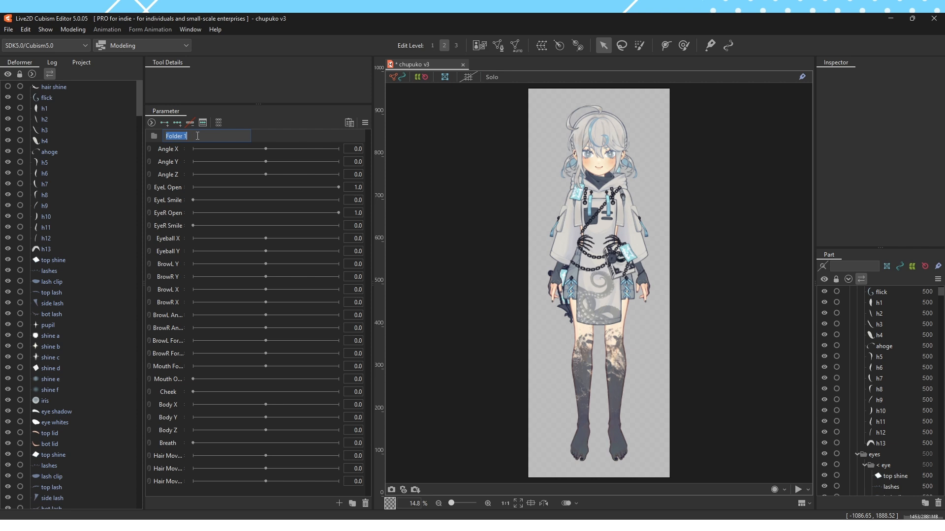
pyautogui.write('ANGLES')
pyautogui.press('Return')
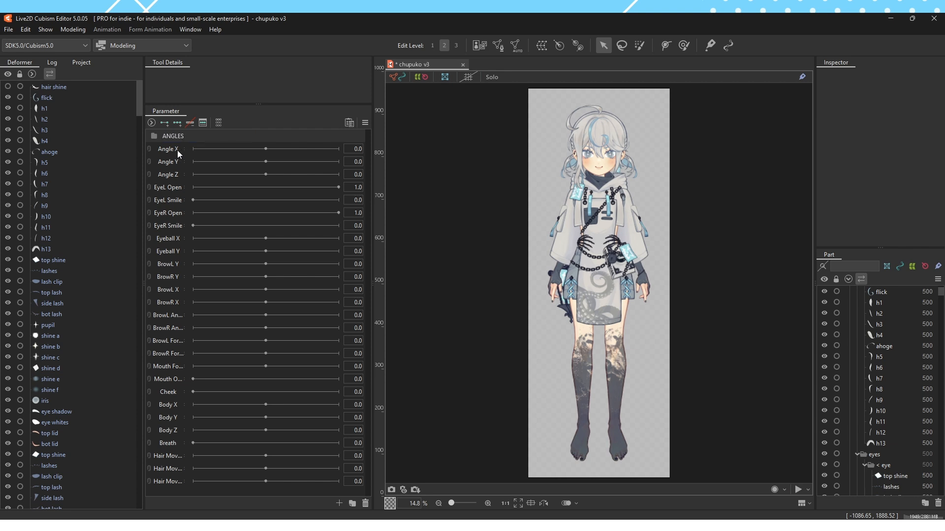
pyautogui.keyDown('shift'); pyautogui.click(178, 175); pyautogui.keyUp('shift')
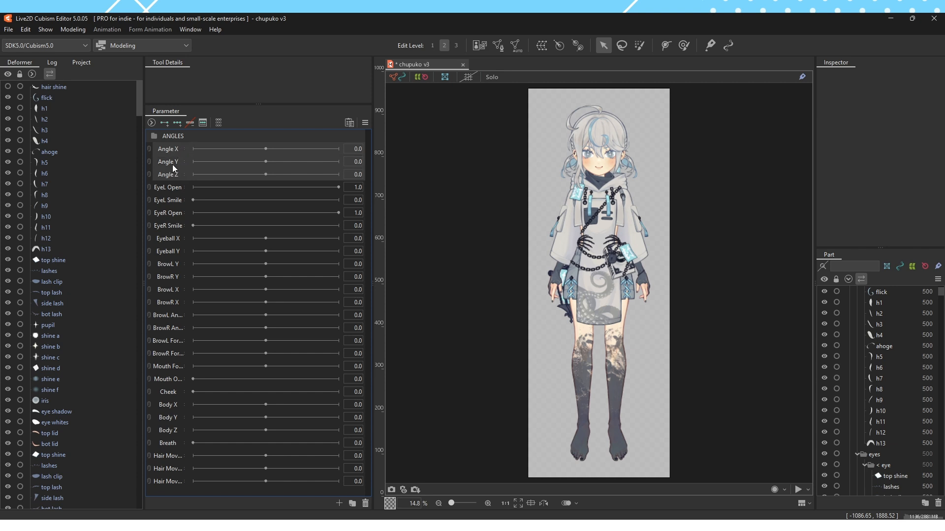
pyautogui.moveTo(172, 153); pyautogui.dragTo(198, 137)
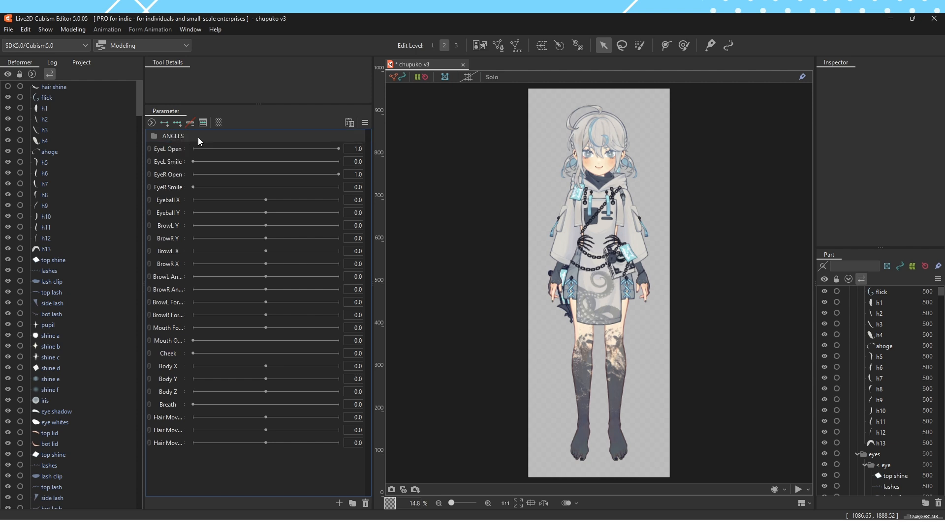
# Give the ANGLES parameter folder a red label color, and change it to blue
pyautogui.click(155, 137)
pyautogui.click(168, 138)
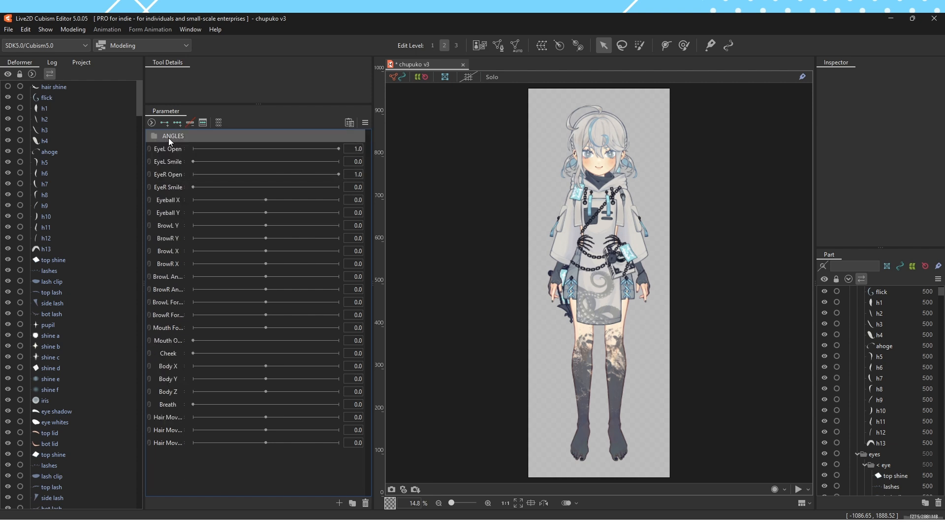
pyautogui.rightClick(168, 138)
pyautogui.moveTo(186, 147)
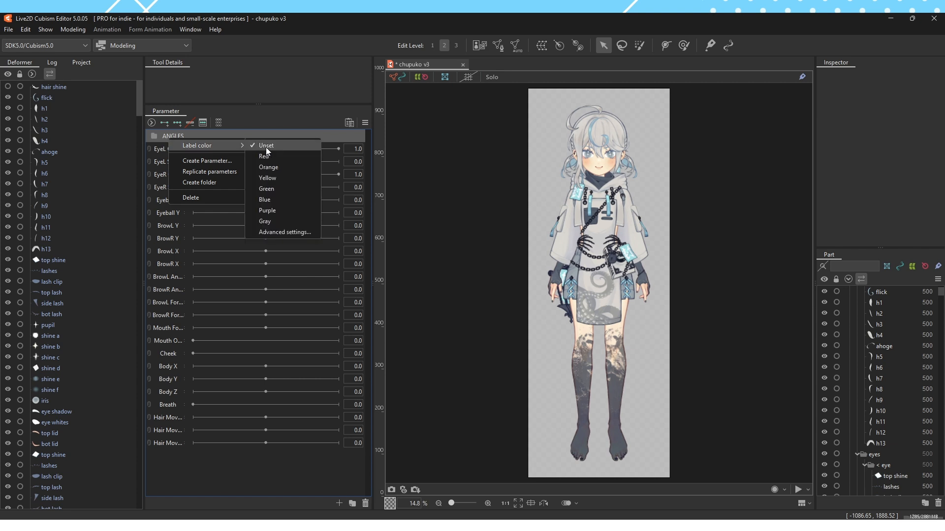
pyautogui.click(268, 155)
pyautogui.rightClick(173, 137)
pyautogui.moveTo(241, 144)
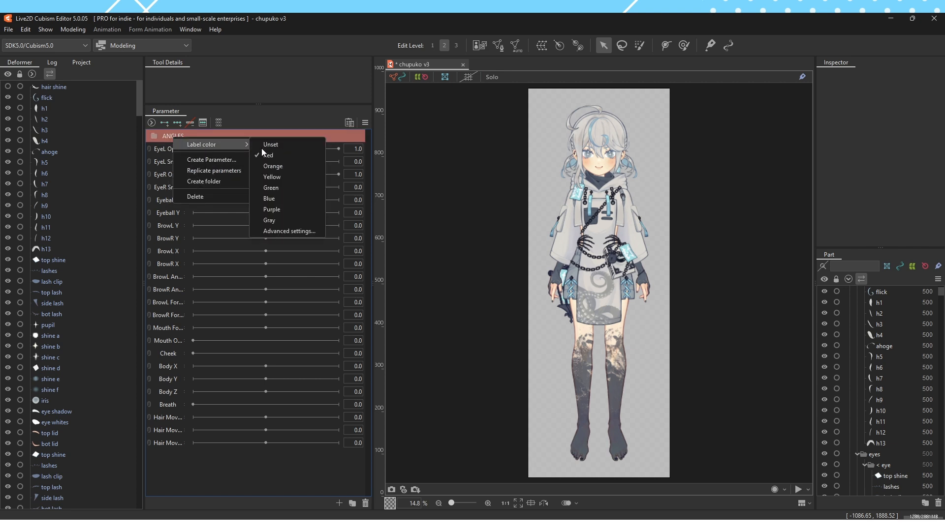
pyautogui.click(284, 200)
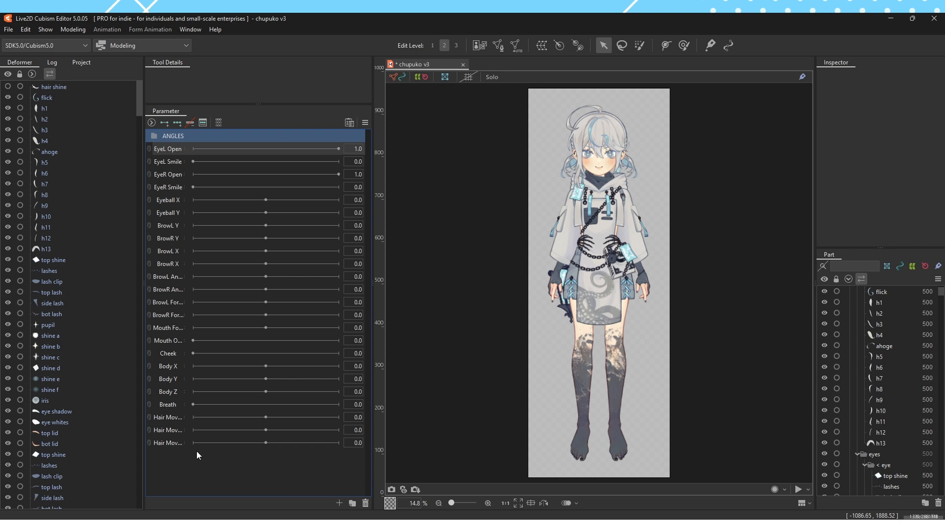
# Widen the parameter name column so the full names fit, and expand the ANGLES folder
pyautogui.moveTo(185, 219); pyautogui.dragTo(225, 228)
pyautogui.click(157, 136)
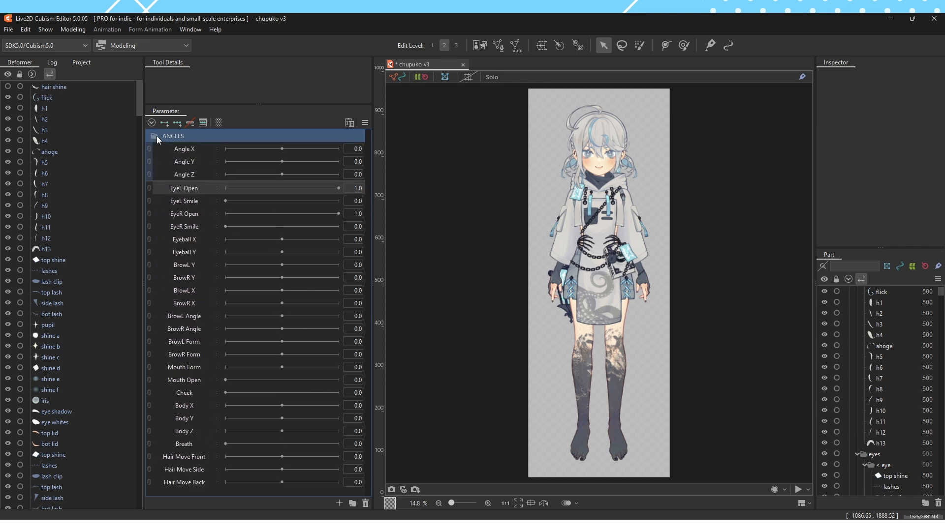
pyautogui.click(187, 239)
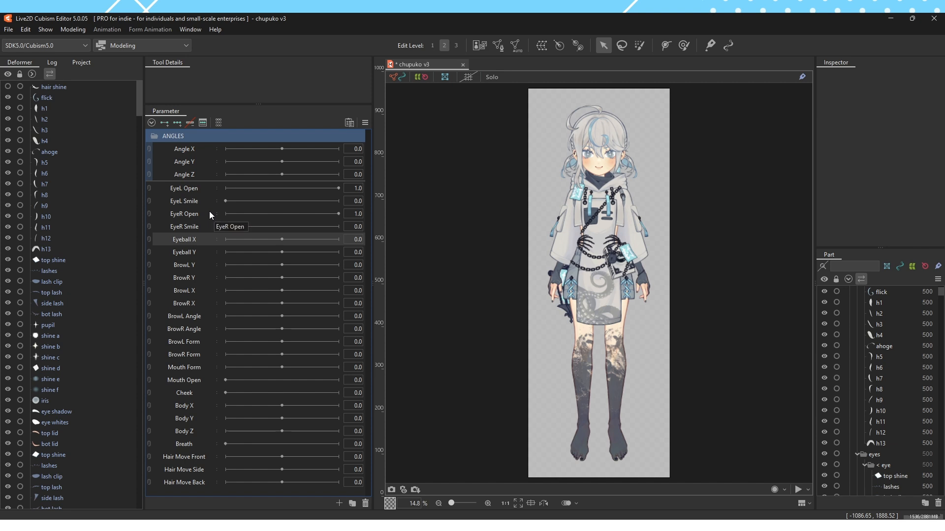
# Create a parameter folder named MISC below ANGLES and give it a purple label color
pyautogui.click(352, 503)
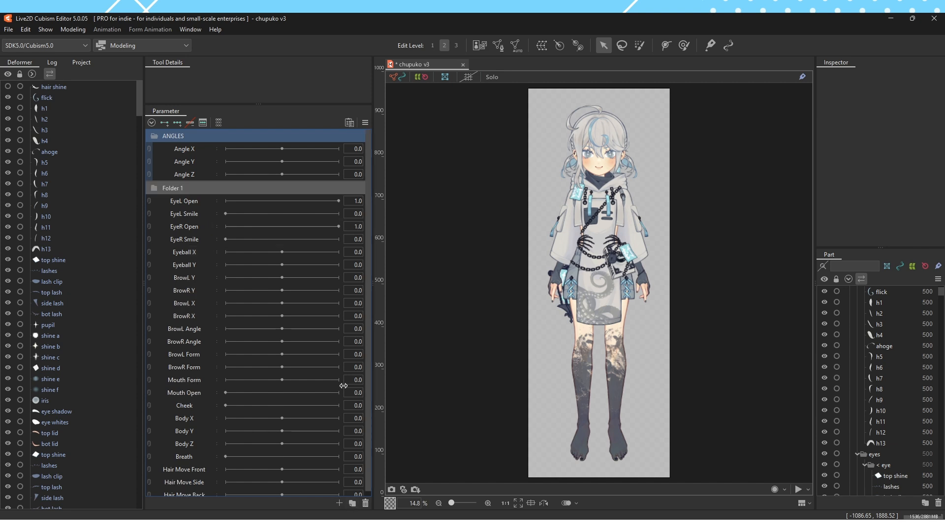
pyautogui.doubleClick(168, 188)
pyautogui.write('MISC')
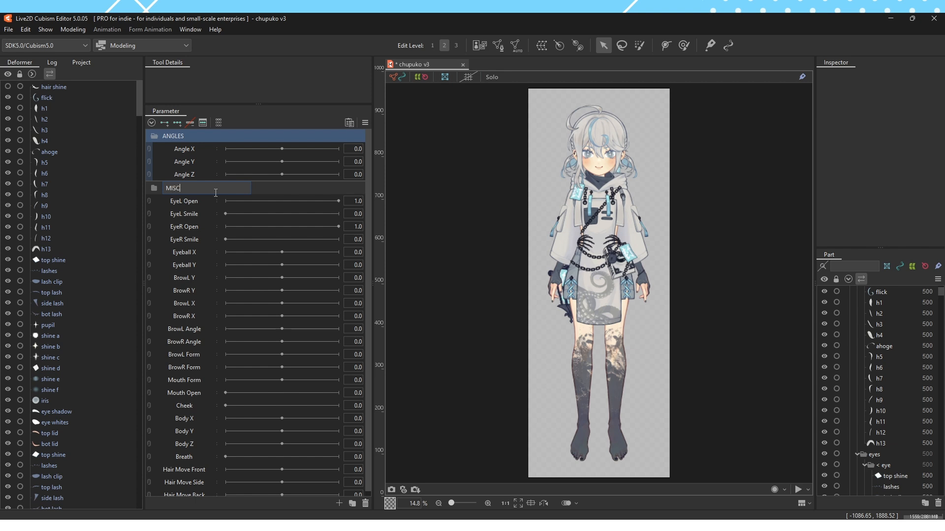
pyautogui.press('Return')
pyautogui.rightClick(215, 192)
pyautogui.moveTo(255, 200)
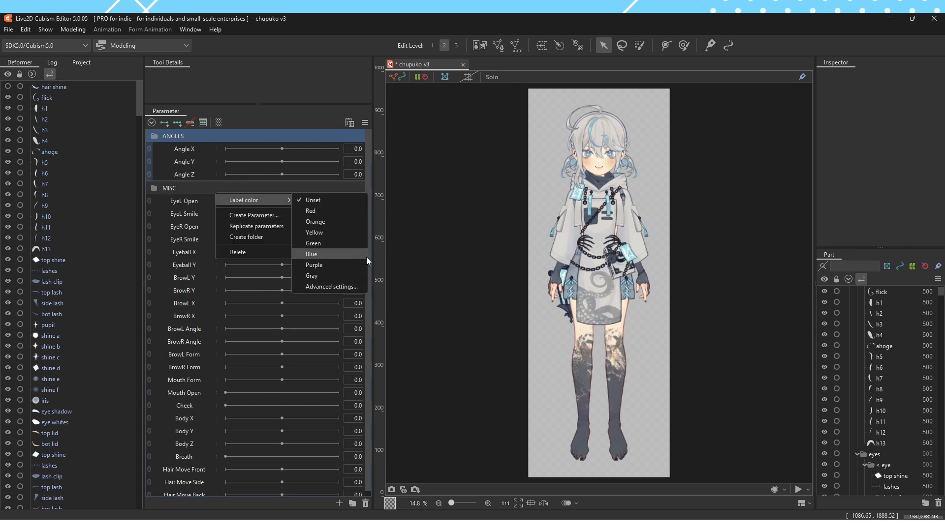
pyautogui.click(353, 266)
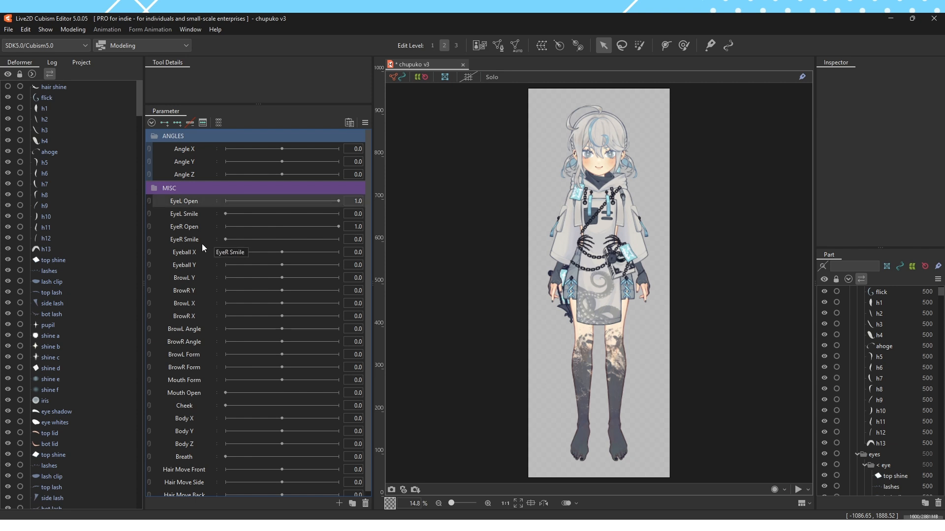
# Move the BrowL and BrowR X, Angle and Form parameters into the MISC folder
pyautogui.click(202, 265)
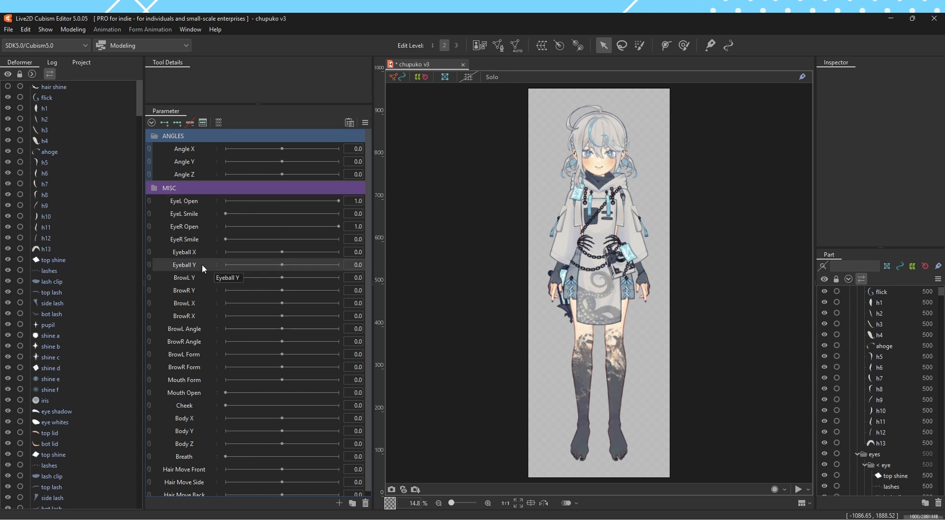
pyautogui.click(199, 306)
pyautogui.keyDown('ctrl'); pyautogui.click(199, 318); pyautogui.keyUp('ctrl')
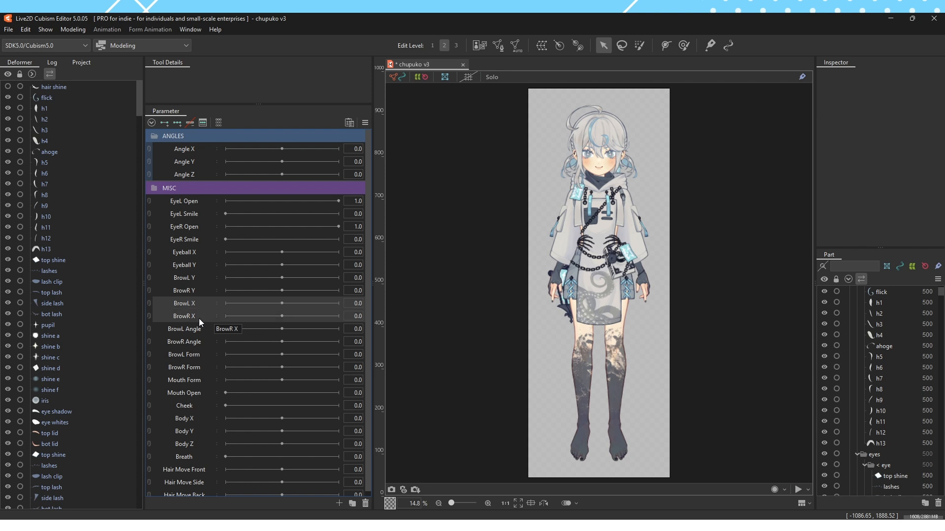
pyautogui.moveTo(199, 317); pyautogui.dragTo(250, 189)
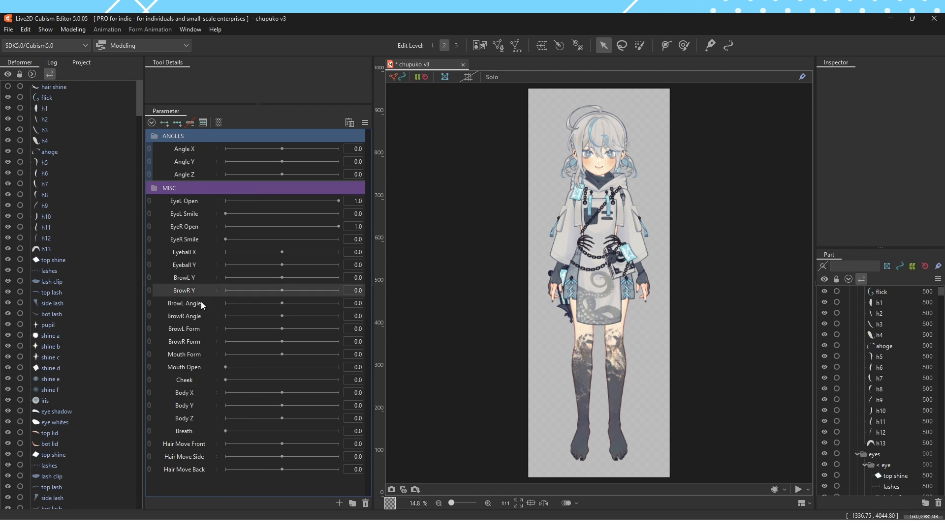
pyautogui.keyDown('shift'); pyautogui.click(203, 344); pyautogui.keyUp('shift')
pyautogui.moveTo(202, 344); pyautogui.dragTo(254, 189)
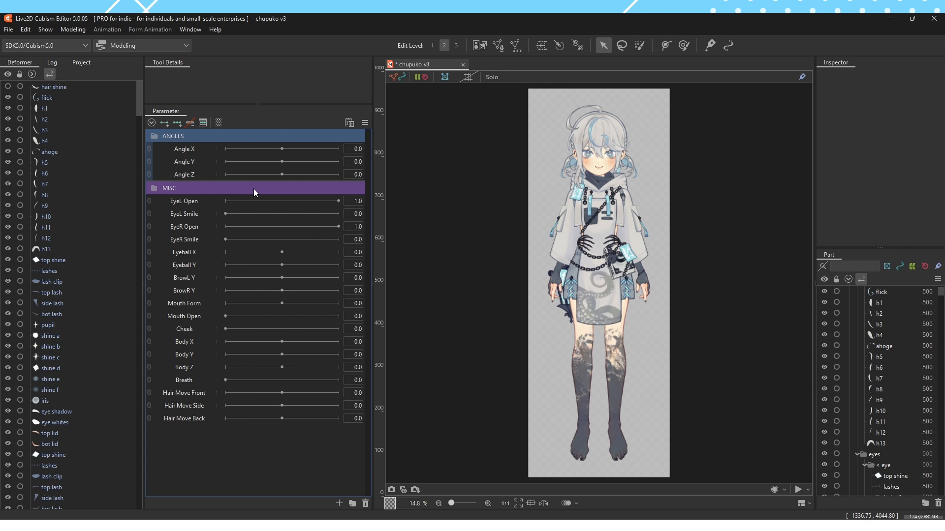
# Delete the Hair Move Front, Hair Move Side and Hair Move Back parameters
pyautogui.click(199, 305)
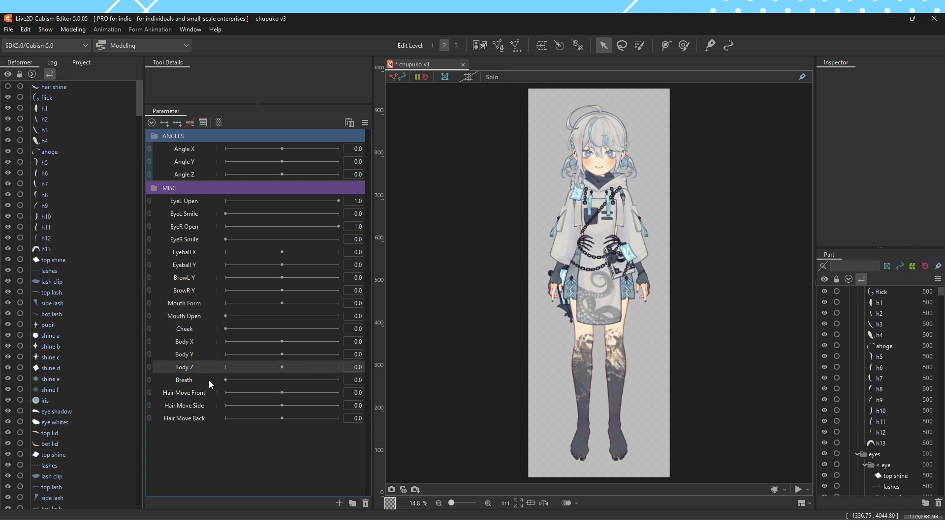
pyautogui.keyDown('shift'); pyautogui.click(206, 420); pyautogui.keyUp('shift')
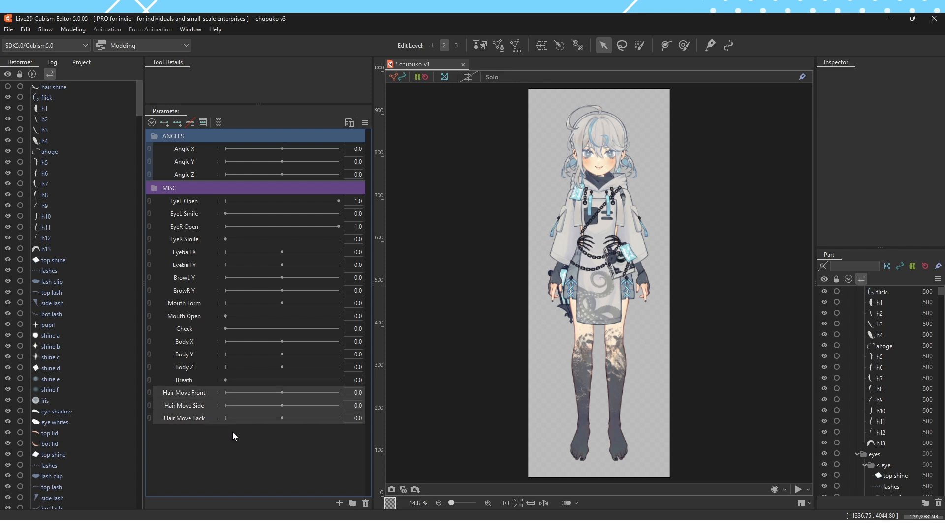
pyautogui.click(366, 503)
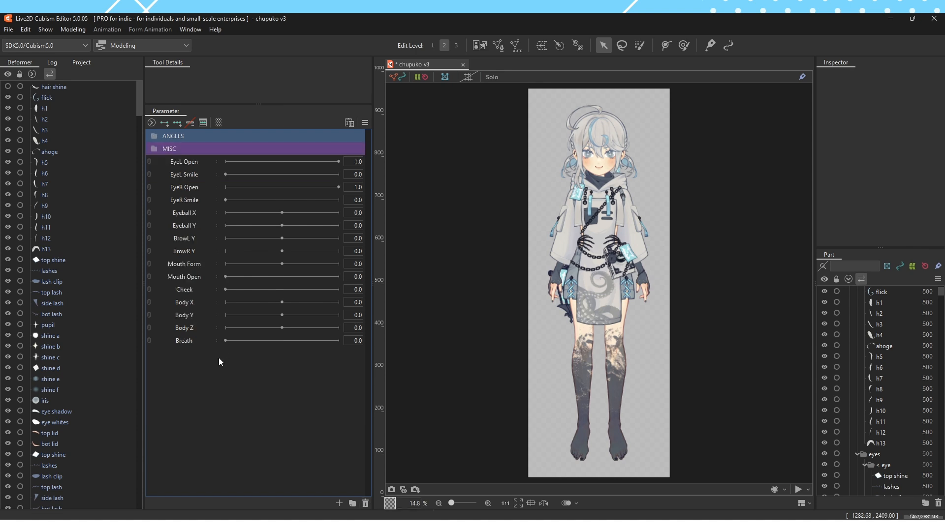
# Sort the remaining parameters into BODY, EYES, BROWS, MOUTH and BREATH folders, and color-label every folder differently, with gray for MISC
pyautogui.rightClick(197, 214)
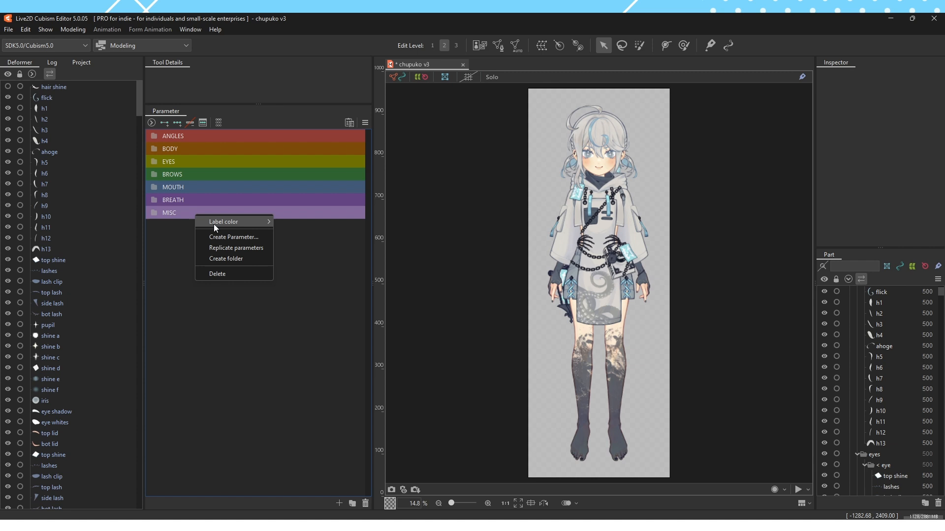
pyautogui.click(215, 222)
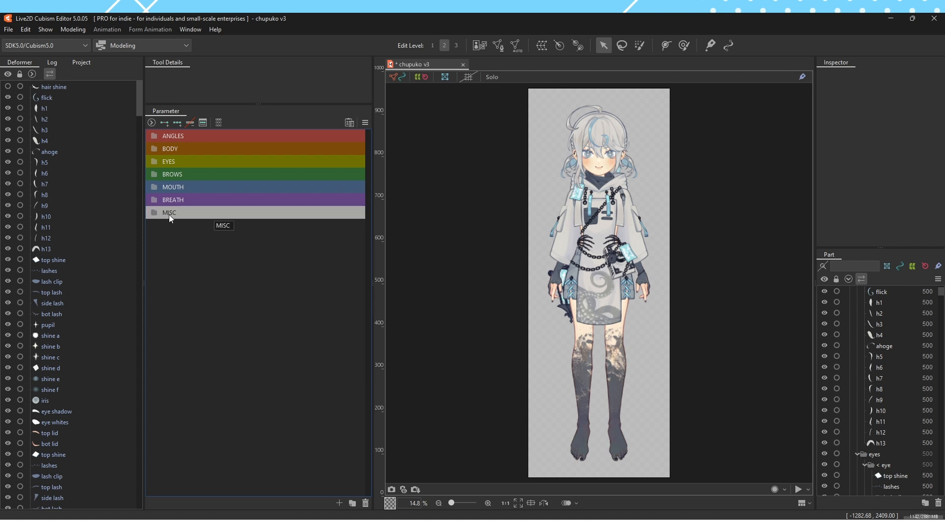
# Expand every parameter folder to examine which parameters it holds, and collapse them all again
pyautogui.click(158, 213)
pyautogui.click(155, 200)
pyautogui.click(154, 187)
pyautogui.click(154, 174)
pyautogui.click(155, 162)
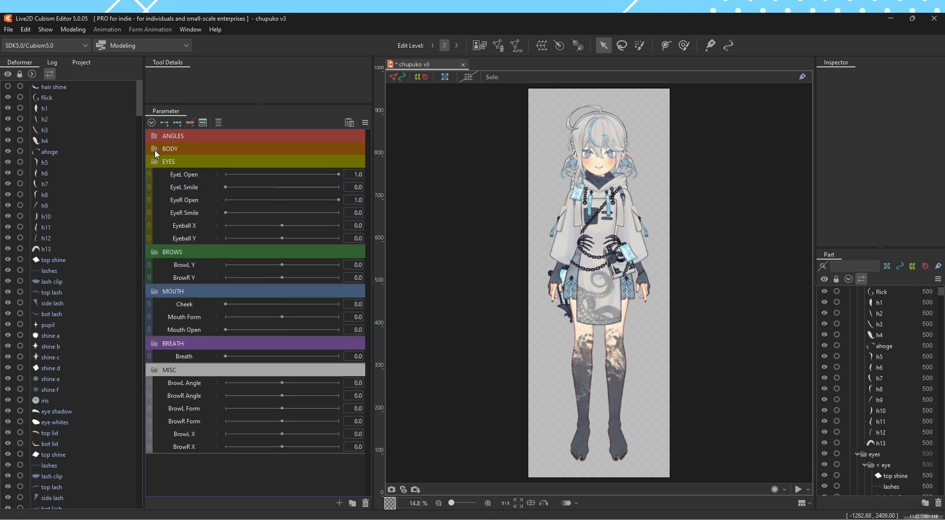
pyautogui.click(155, 149)
pyautogui.click(156, 137)
pyautogui.click(155, 136)
pyautogui.click(156, 150)
pyautogui.click(156, 160)
pyautogui.click(155, 175)
pyautogui.click(155, 186)
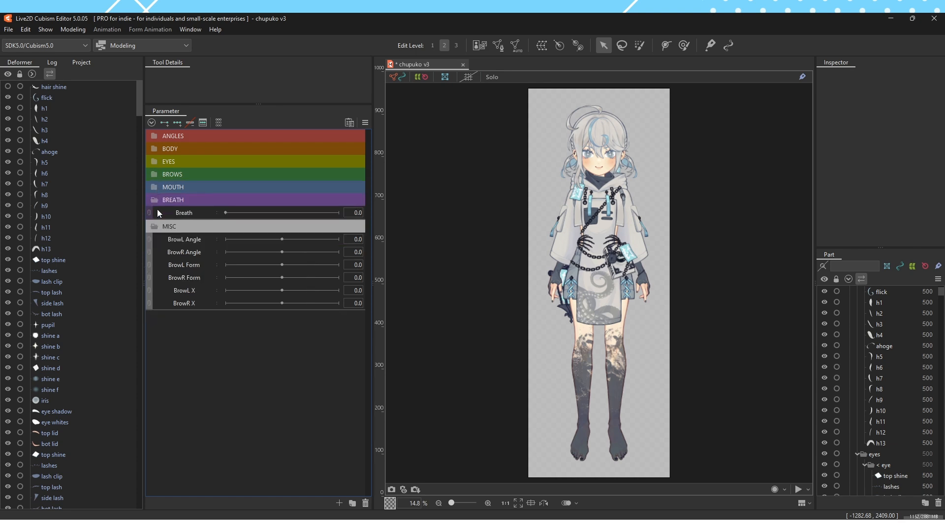
pyautogui.click(157, 200)
pyautogui.click(157, 214)
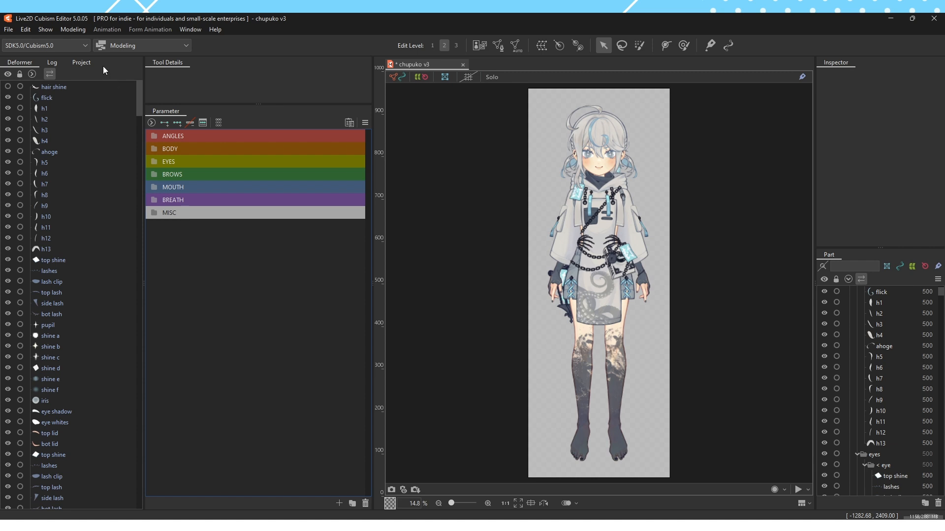
# Look at the export and import commands for the bulk setting of model parameters without running either
pyautogui.click(79, 30)
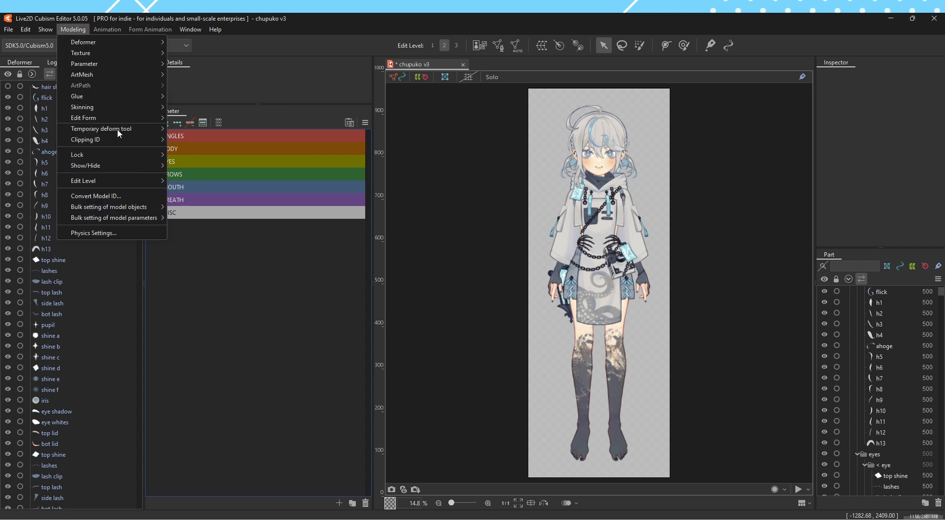
pyautogui.moveTo(140, 221)
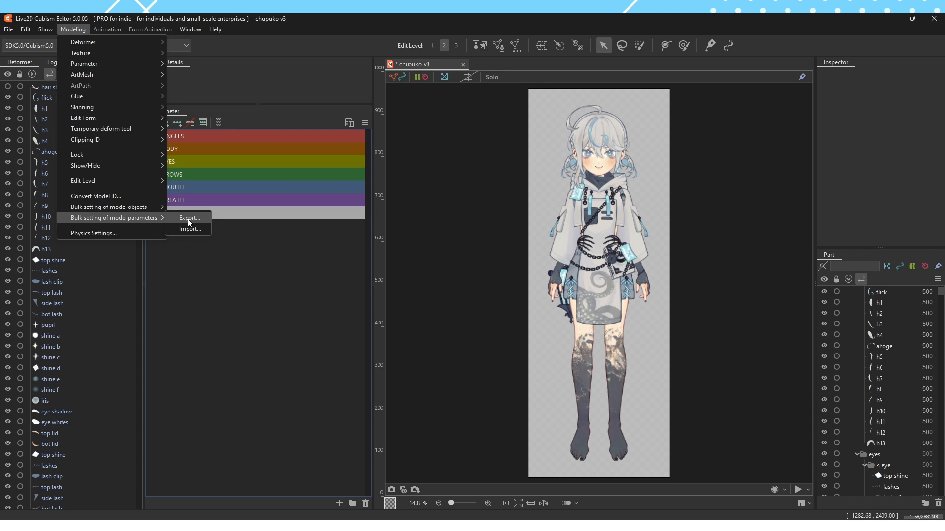
pyautogui.click(182, 240)
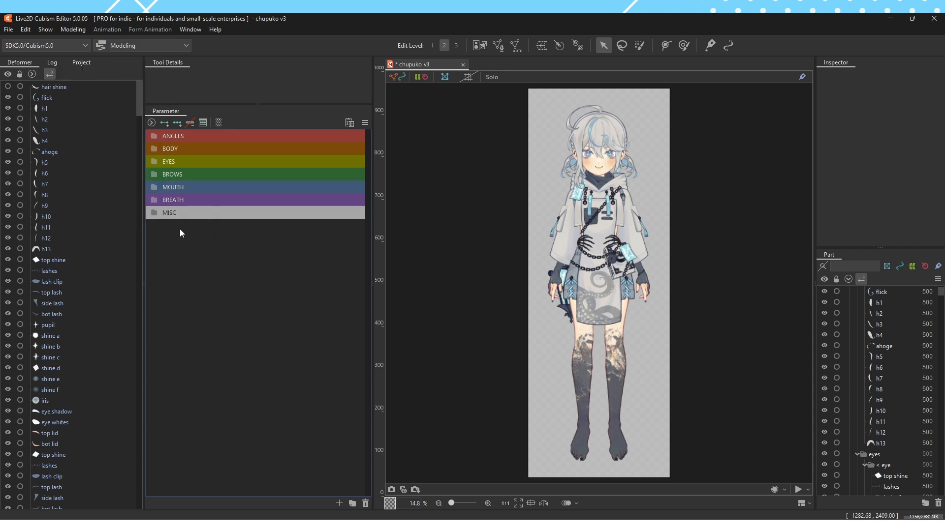
pyautogui.click(154, 213)
pyautogui.click(153, 213)
pyautogui.click(153, 200)
pyautogui.click(153, 200)
pyautogui.click(152, 186)
pyautogui.click(153, 187)
# Examine the export settings for the bulk setting of model objects, and close them without exporting
pyautogui.click(72, 30)
pyautogui.moveTo(108, 219)
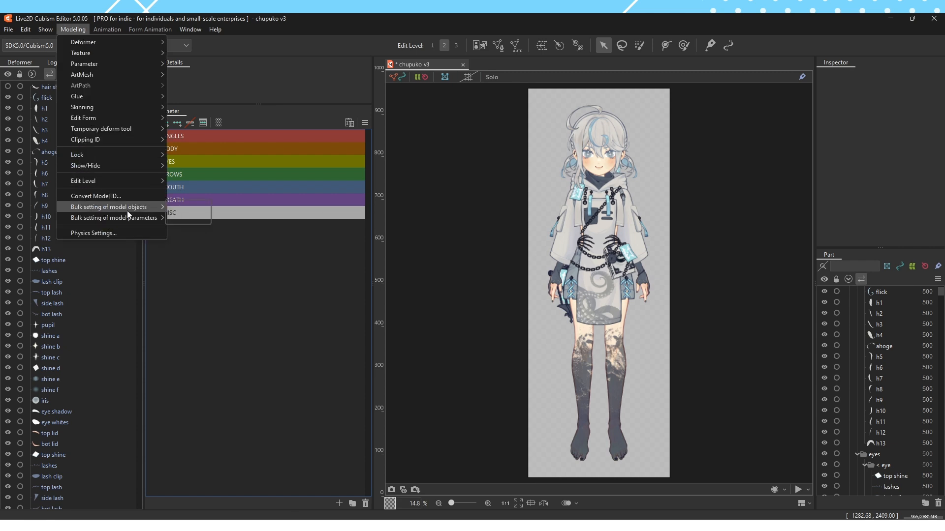
pyautogui.moveTo(148, 210)
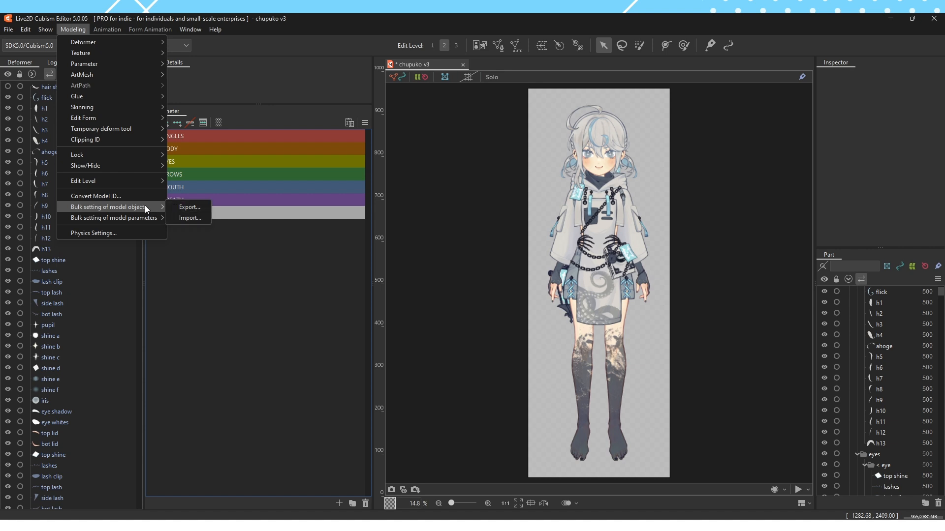
pyautogui.click(182, 208)
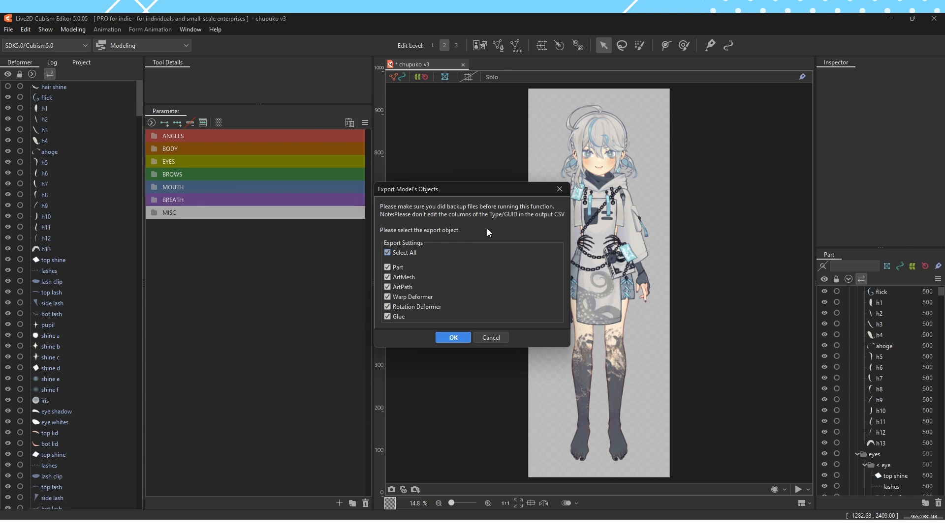
pyautogui.click(560, 188)
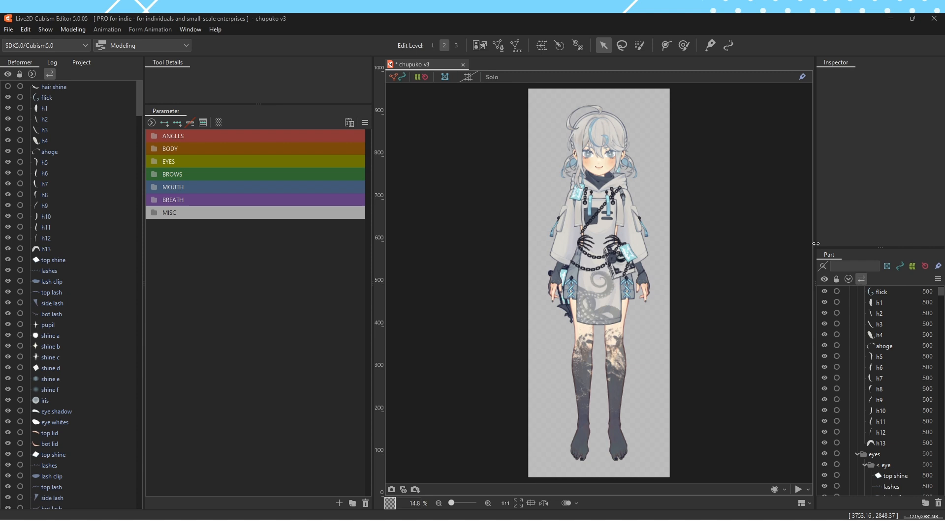
# Widen the Inspector and Part palettes, and select the lashes ArtMesh in the > eye part
pyautogui.moveTo(815, 252); pyautogui.dragTo(747, 259)
pyautogui.scroll(-10, 839, 320)
pyautogui.click(828, 333)
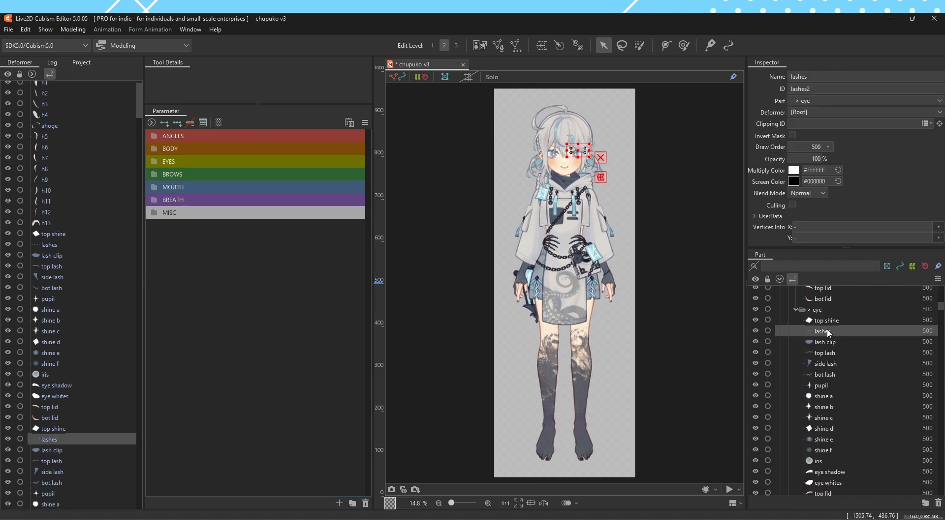
# Examine the Name and ID fields of the lashes ArtMesh
pyautogui.doubleClick(819, 77)
pyautogui.doubleClick(821, 89)
pyautogui.click(819, 80)
pyautogui.click(823, 90)
pyautogui.click(815, 78)
pyautogui.click(815, 89)
# Select the lash clip ArtMesh in the > eye part and compare its Name with its ID
pyautogui.click(825, 343)
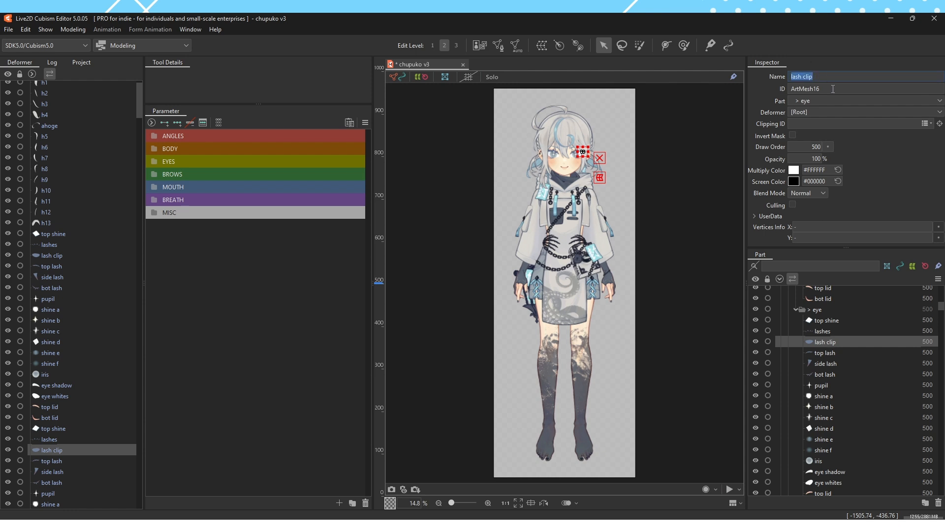
pyautogui.click(833, 89)
pyautogui.click(805, 78)
pyautogui.click(823, 89)
pyautogui.click(825, 90)
pyautogui.doubleClick(825, 90)
pyautogui.tripleClick(827, 78)
pyautogui.doubleClick(830, 89)
pyautogui.click(823, 90)
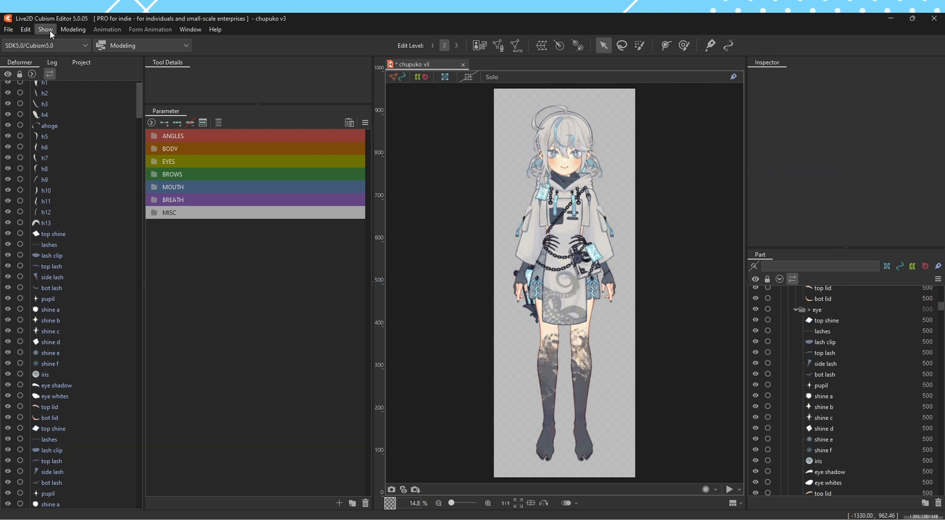
# Look up the Physics Settings command and leave it without making changes
pyautogui.click(74, 29)
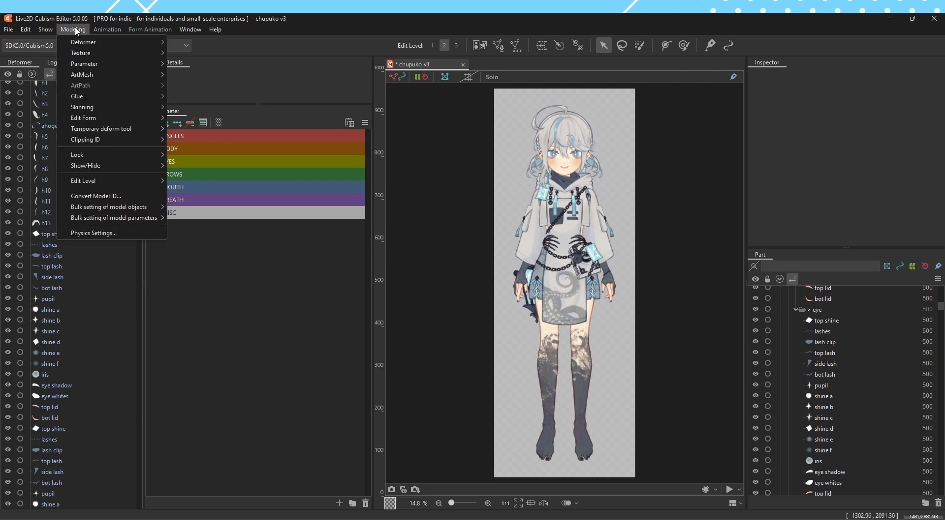
pyautogui.click(113, 231)
pyautogui.click(57, 49)
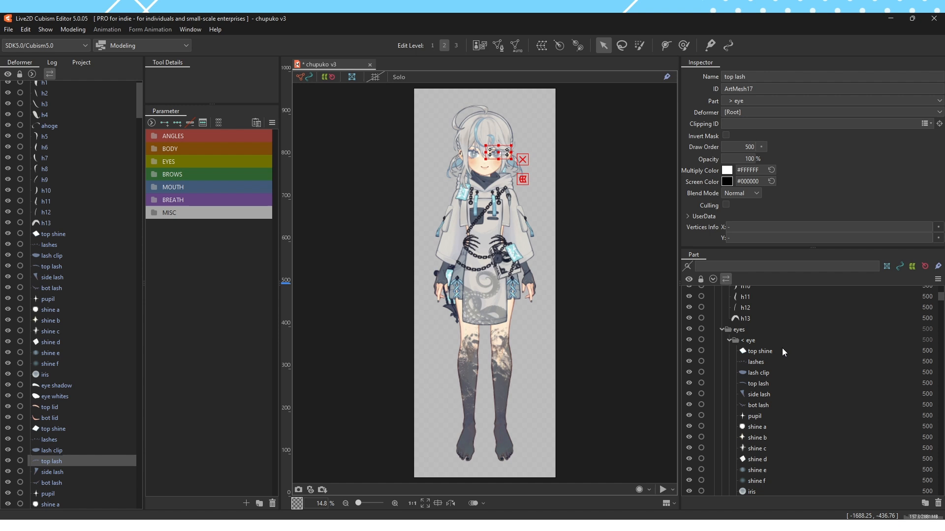
# Widen the Inspector and Part palettes further, and collapse and re-expand the chupuko part tree
pyautogui.scroll(5, 781, 348)
pyautogui.click(710, 280)
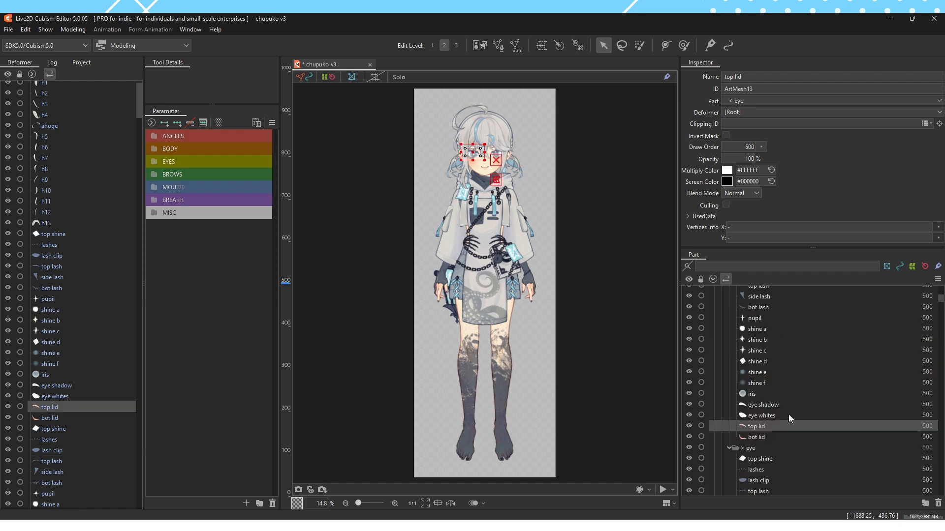
pyautogui.scroll(5, 789, 413)
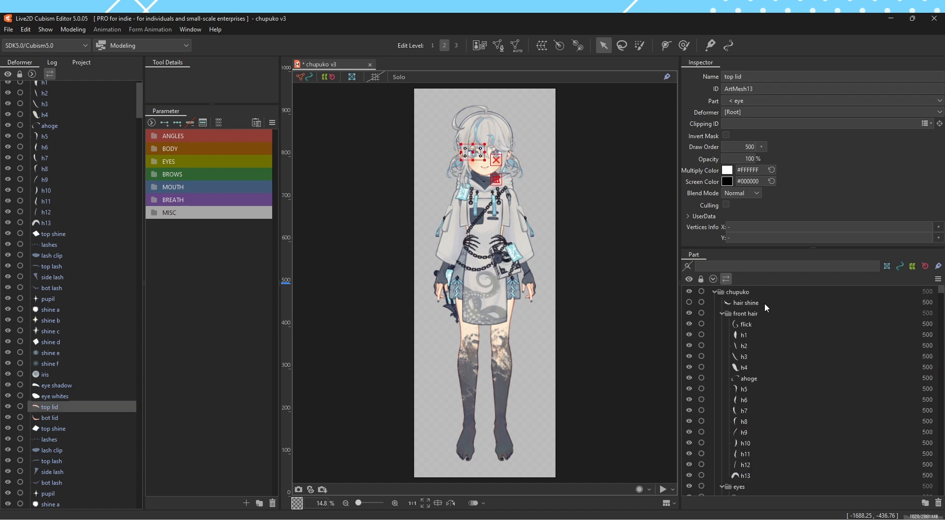
# Enlarge the Part palette, select the front hair folder, and collapse and re-expand the whole part tree
pyautogui.moveTo(804, 247); pyautogui.dragTo(805, 140)
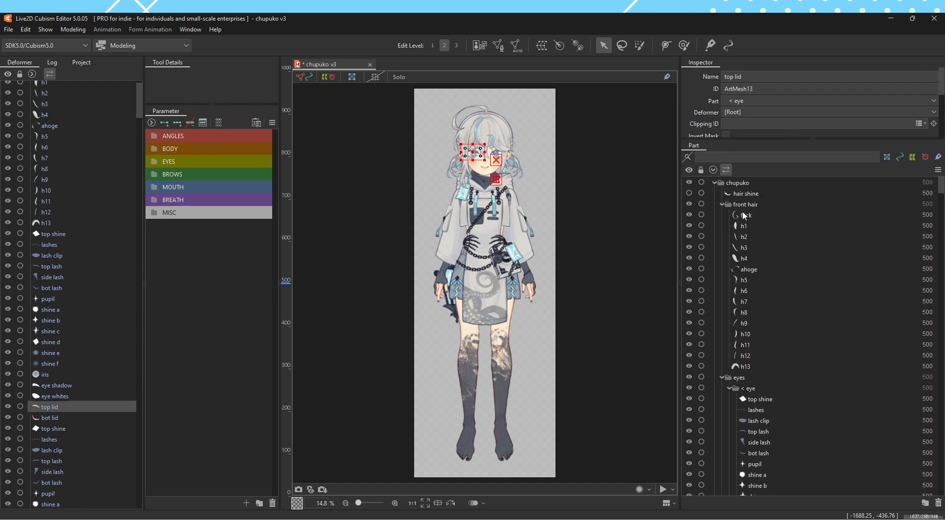
pyautogui.click(768, 209)
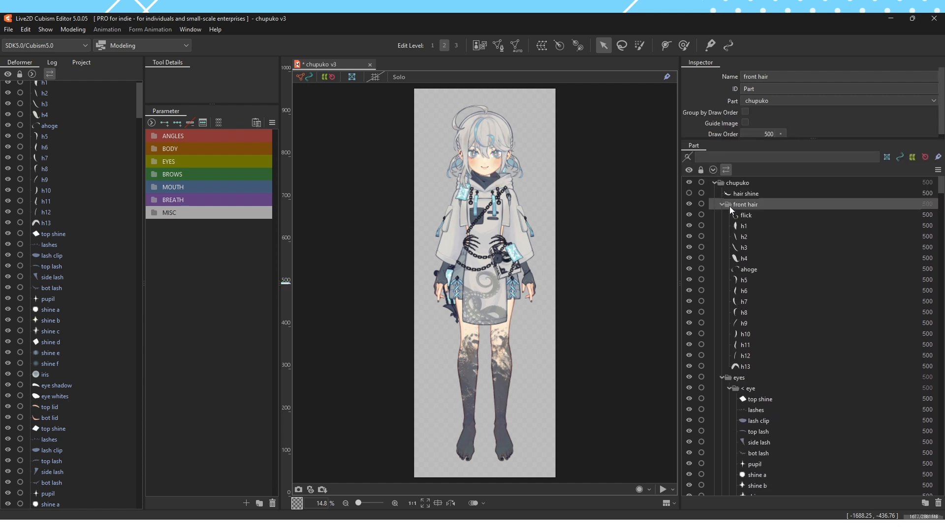
pyautogui.click(712, 171)
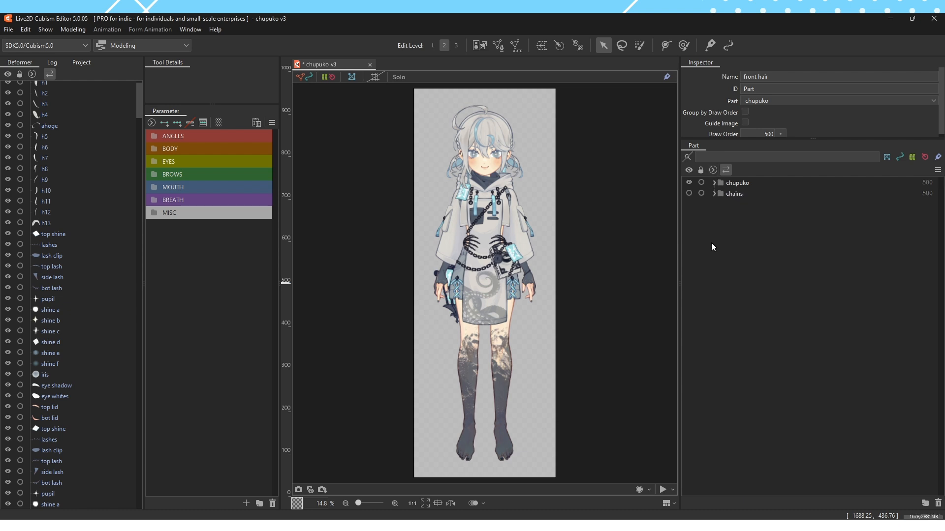
pyautogui.click(713, 171)
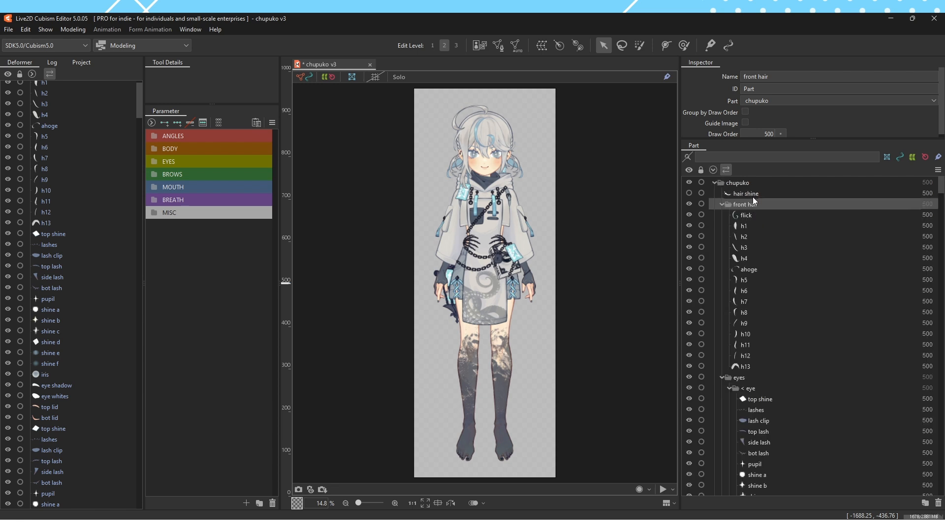
# Collapse all part folders, expand only the first level of chupuko, and make the Inspector slightly taller
pyautogui.scroll(-20, 768, 221)
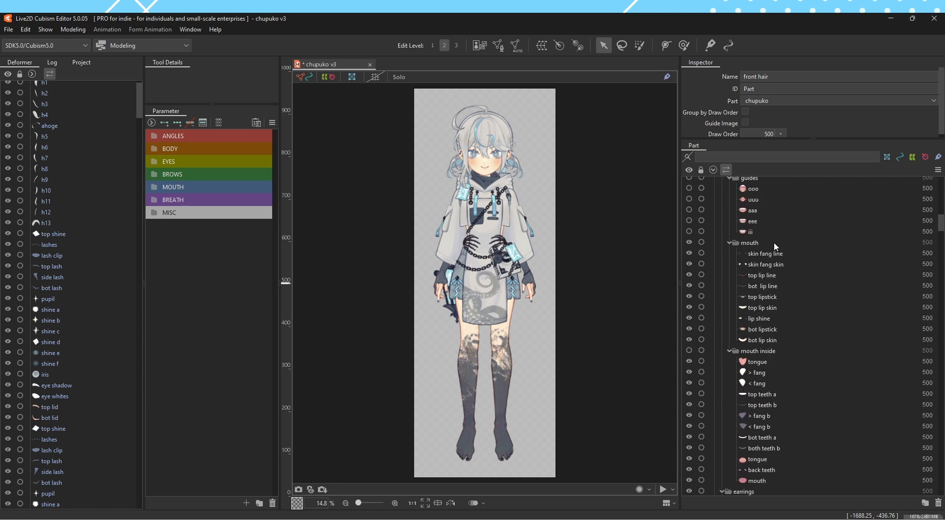
pyautogui.click(713, 172)
pyautogui.click(714, 183)
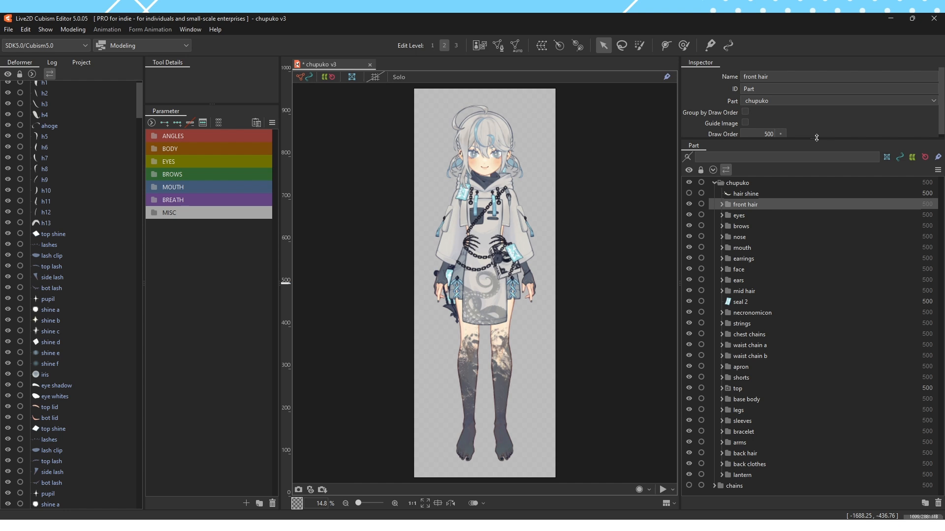
pyautogui.moveTo(816, 137); pyautogui.dragTo(816, 158)
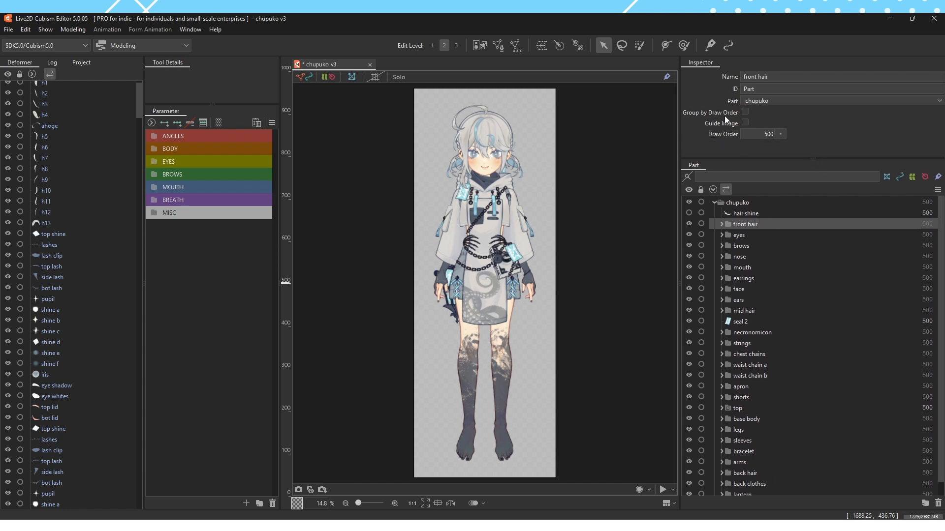
# Examine the settings and draw order of several part folders, including ears, front hair, mid hair, shorts and earrings, and clear the selection
pyautogui.click(773, 300)
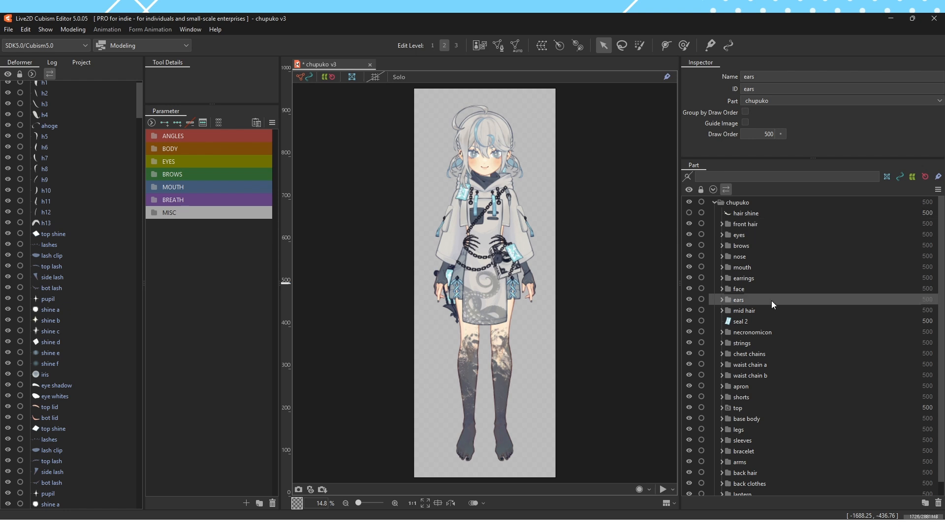
pyautogui.click(785, 256)
pyautogui.click(807, 224)
pyautogui.click(826, 311)
pyautogui.click(832, 398)
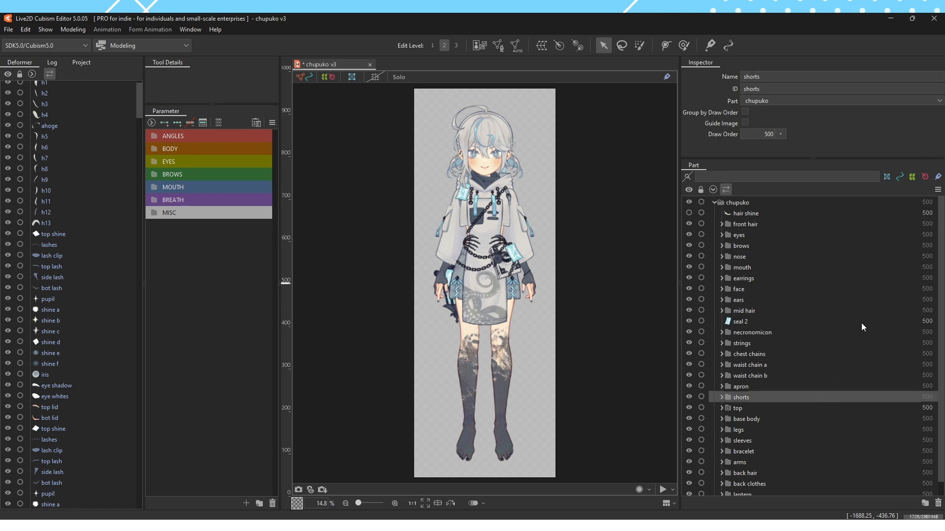
pyautogui.click(930, 278)
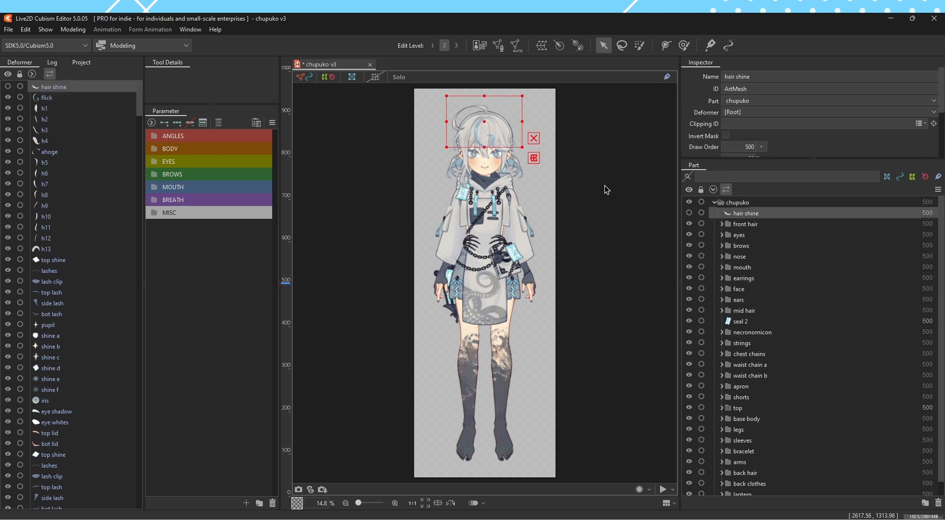
pyautogui.click(604, 186)
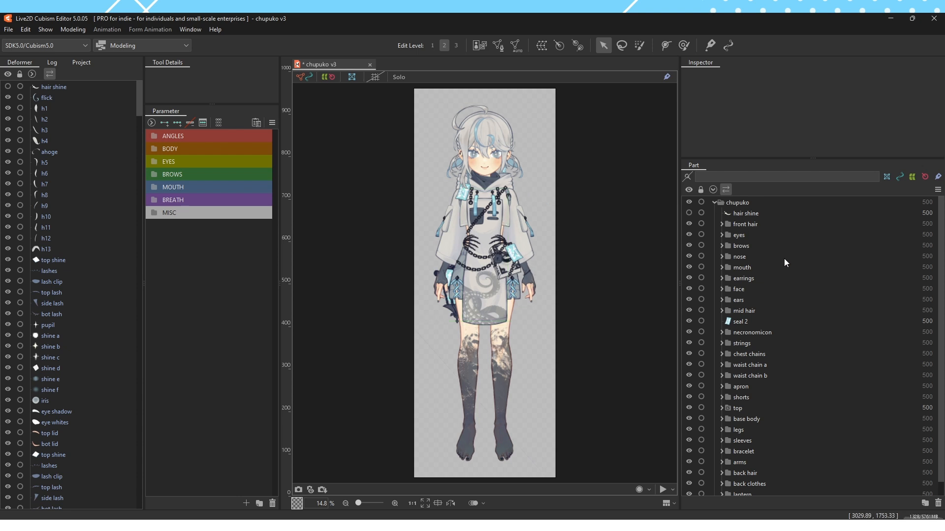
# Zoom in on the character's face and examine the eyes, brows and earrings part folders
pyautogui.click(765, 246)
pyautogui.click(760, 238)
pyautogui.scroll(10, 485, 131)
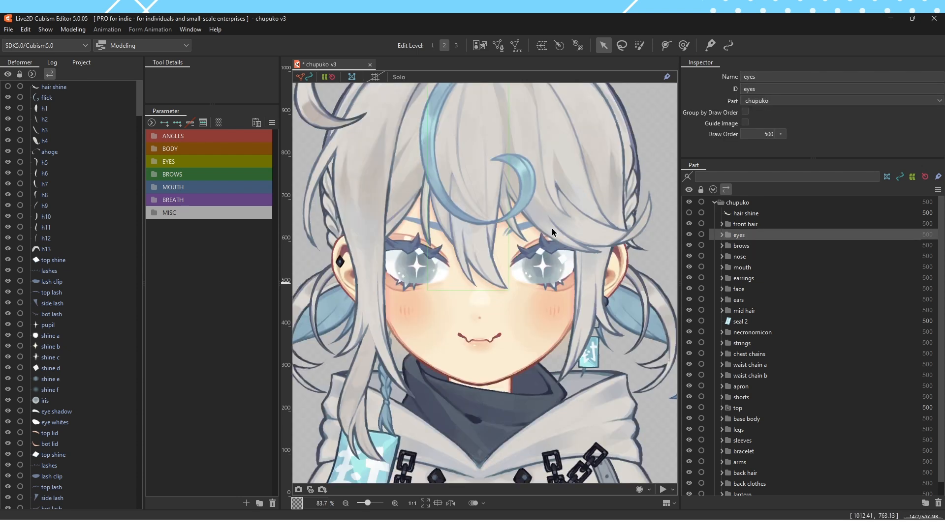
pyautogui.click(747, 247)
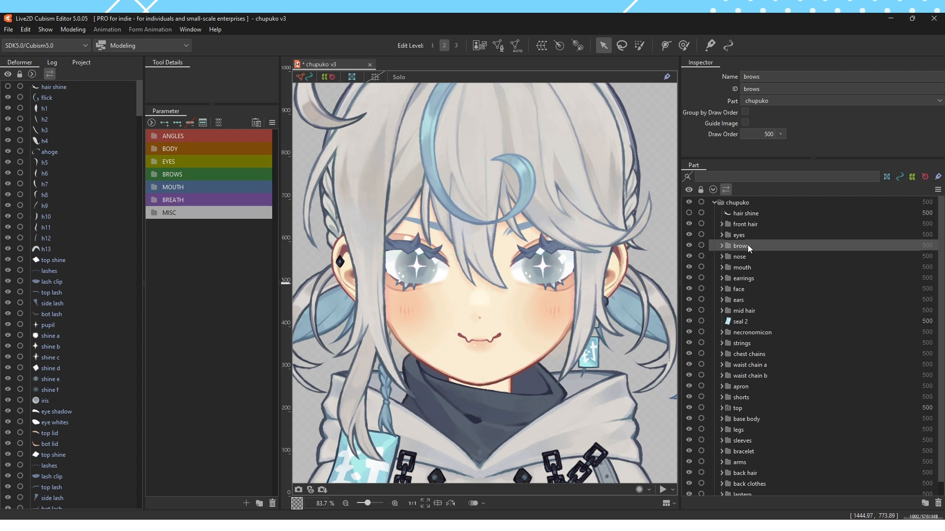
pyautogui.moveTo(764, 251); pyautogui.dragTo(722, 246)
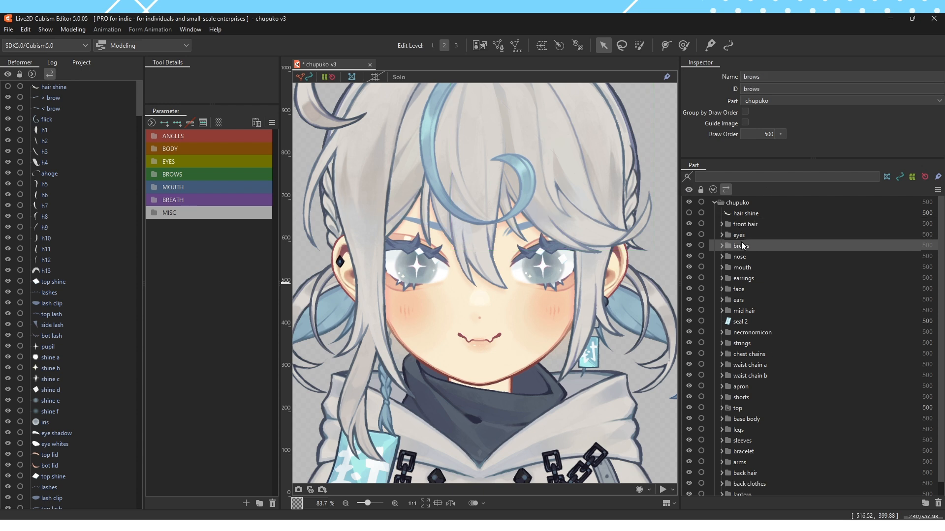
pyautogui.click(743, 279)
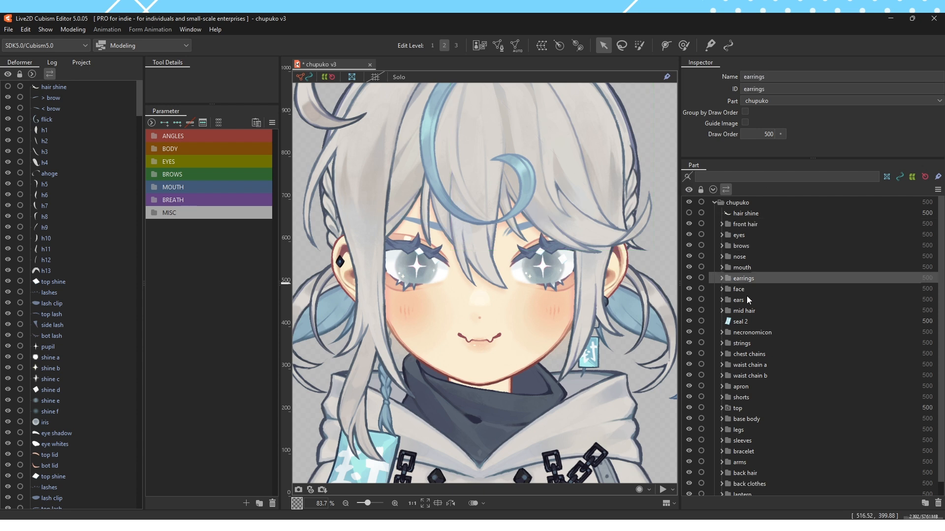
# Set the draw order of the > brow ArtMesh in the brows folder to 501 and collapse the folder
pyautogui.click(722, 246)
pyautogui.click(756, 260)
pyautogui.doubleClick(747, 148)
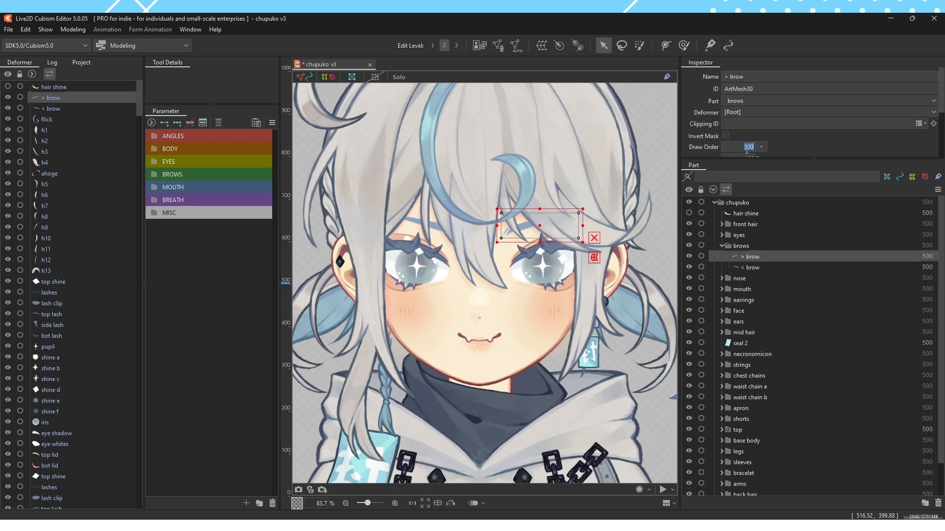
pyautogui.write('501')
pyautogui.press('Return')
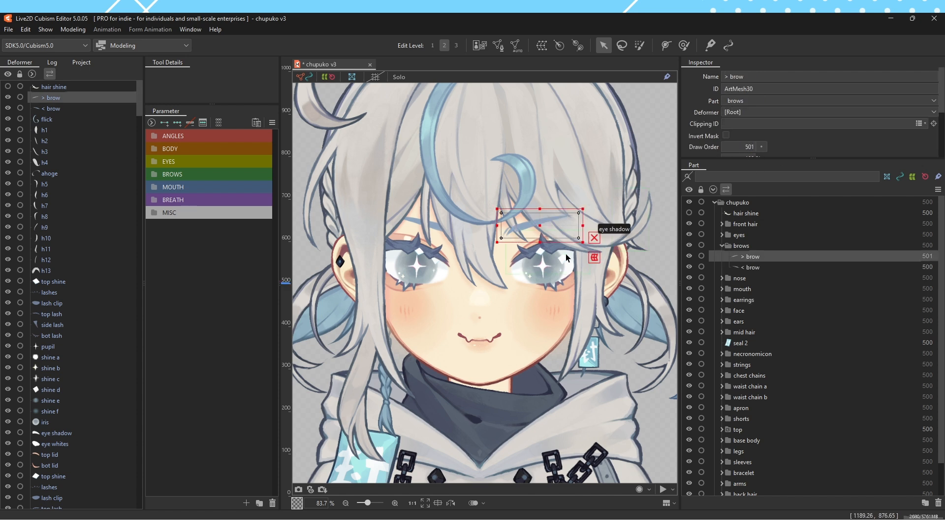
pyautogui.click(737, 247)
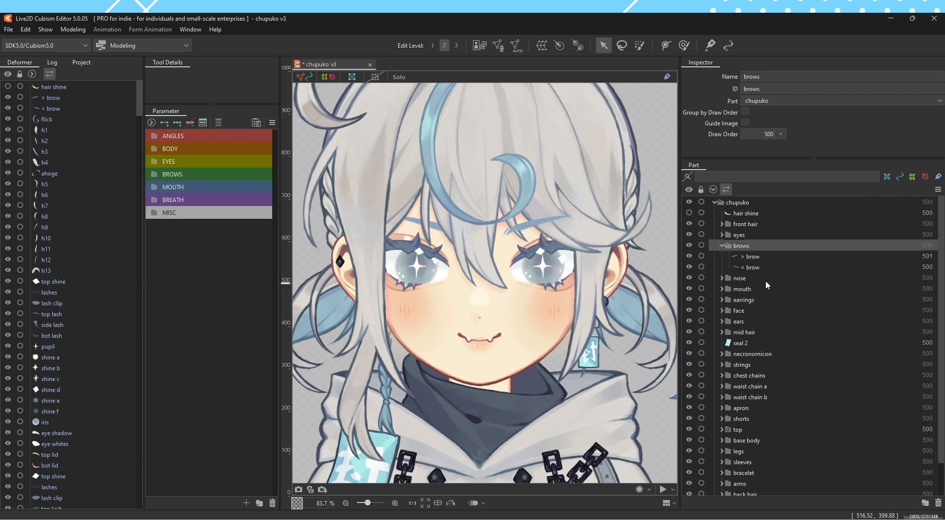
pyautogui.click(722, 246)
pyautogui.moveTo(445, 174); pyautogui.dragTo(453, 215)
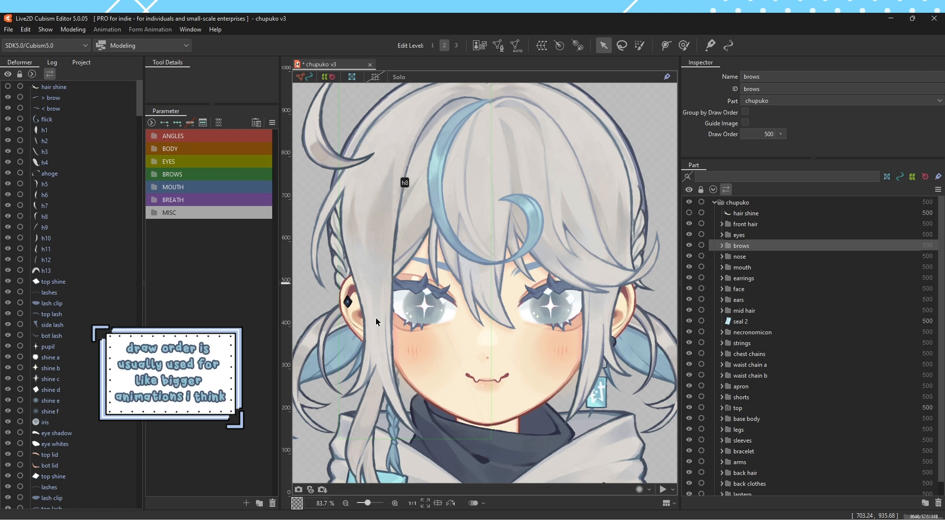
# Enable Group by Draw Order for the front hair part folder
pyautogui.click(745, 224)
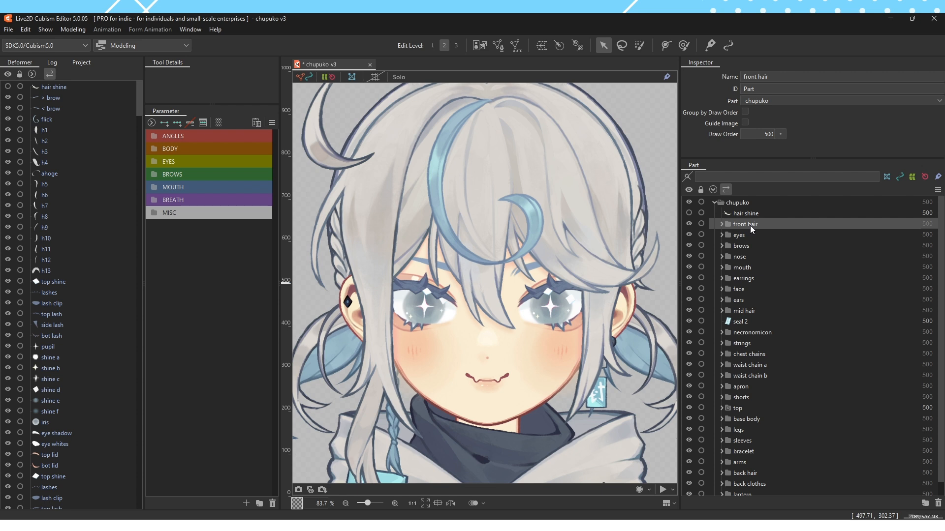
pyautogui.rightClick(732, 225)
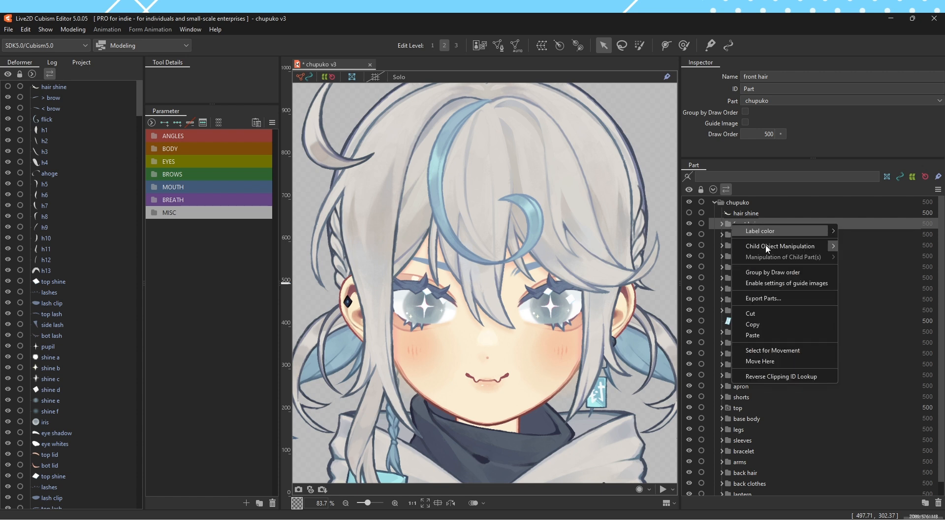
pyautogui.click(746, 235)
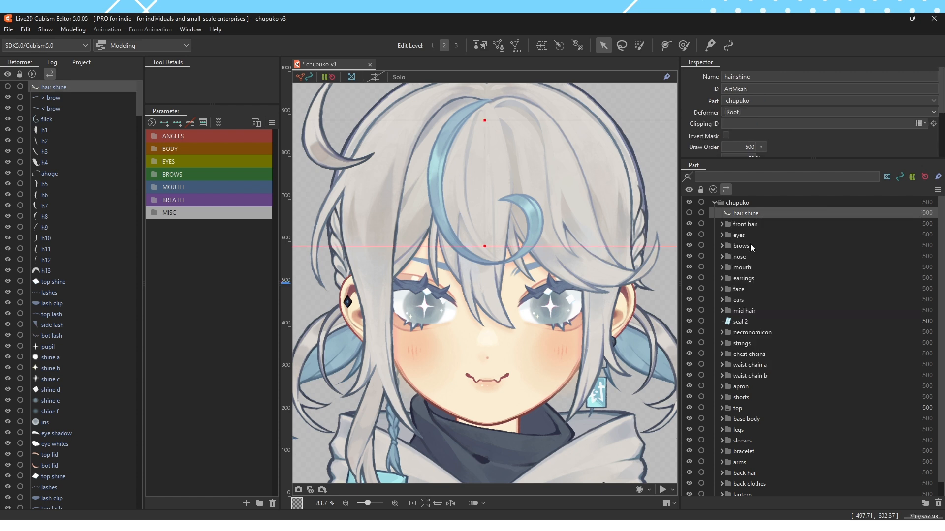
pyautogui.click(732, 225)
pyautogui.rightClick(732, 225)
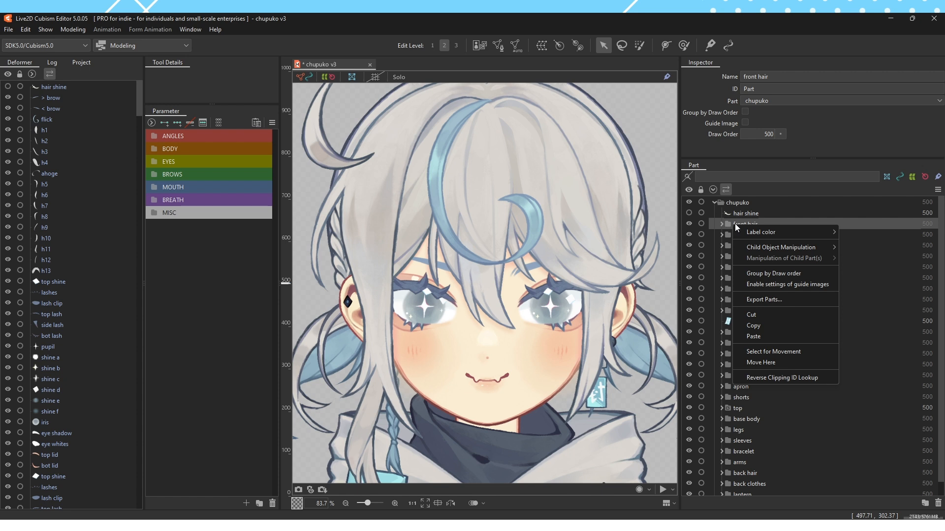
pyautogui.click(778, 278)
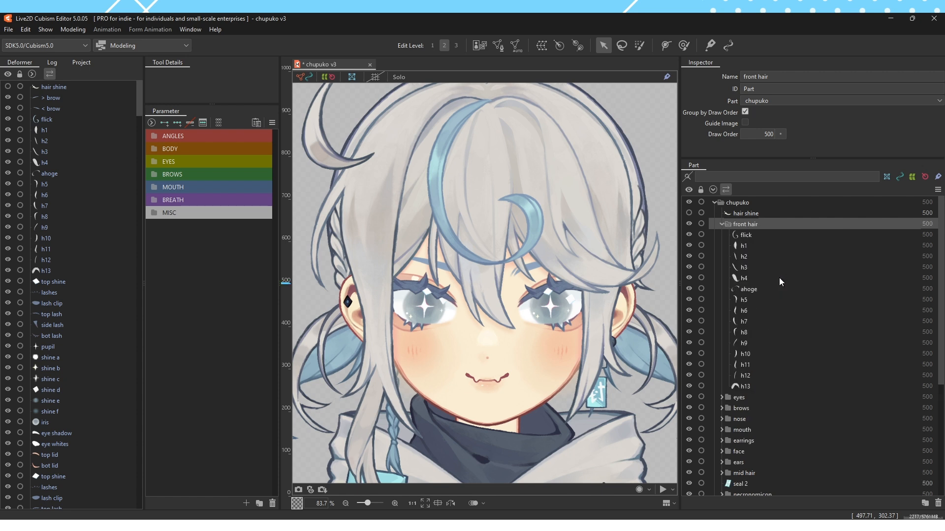
# Compare the draw order of the flick, h13 and other hair ArtMeshes inside the front hair folder
pyautogui.click(745, 235)
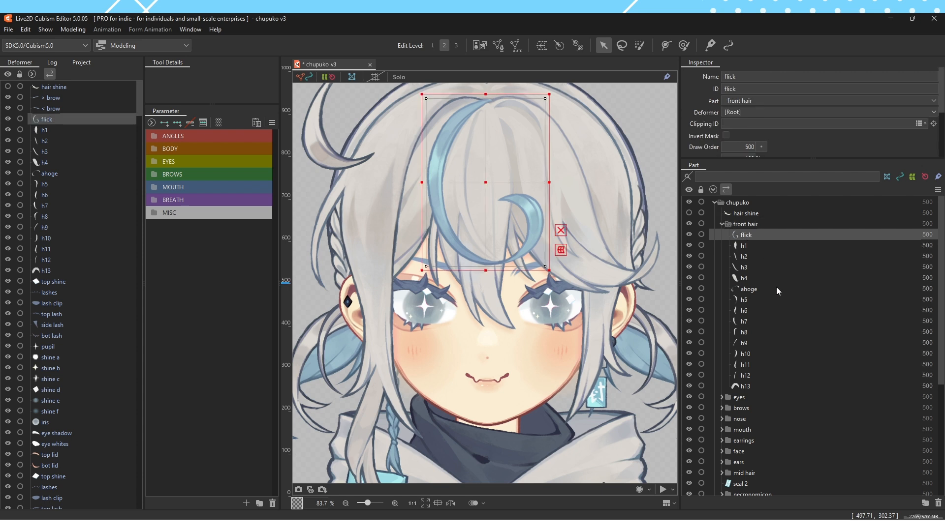
pyautogui.click(782, 299)
pyautogui.click(775, 267)
pyautogui.click(772, 235)
pyautogui.click(779, 387)
pyautogui.click(760, 235)
# Set the draw order of the h13 ArtMesh to 501 and select its front hair folder
pyautogui.rightClick(415, 206)
pyautogui.moveTo(441, 266)
pyautogui.click(534, 266)
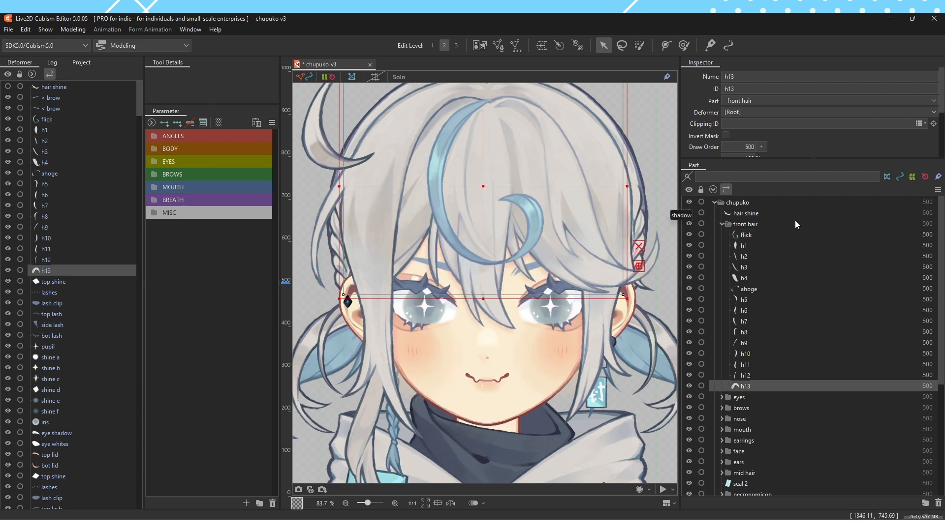
pyautogui.moveTo(747, 147); pyautogui.dragTo(798, 160)
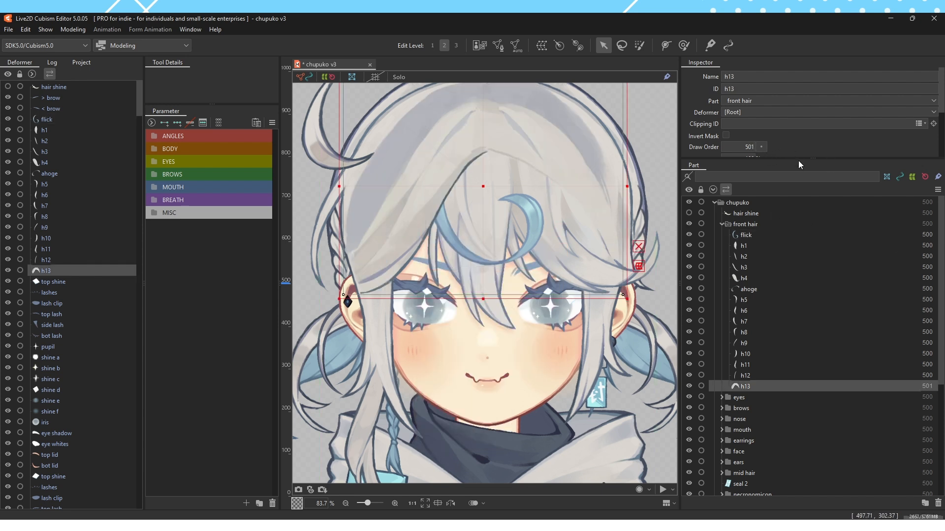
pyautogui.click(745, 224)
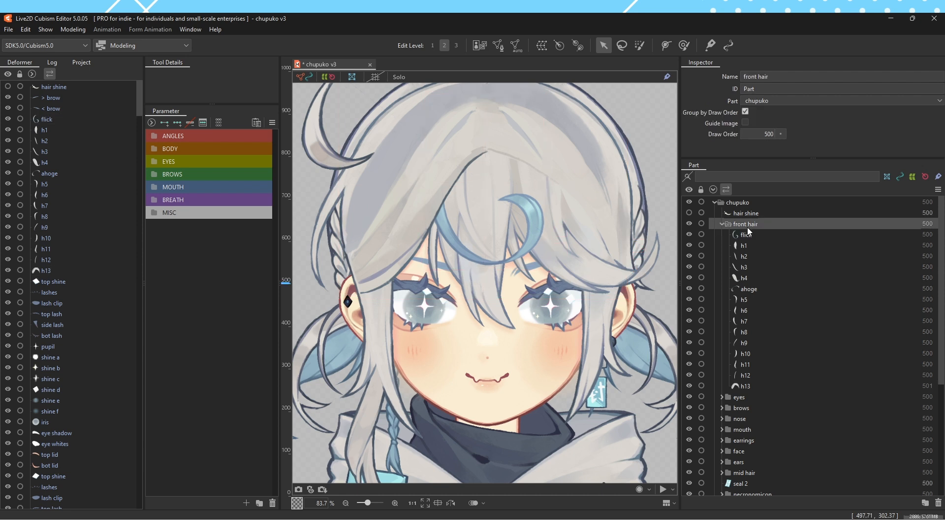
# Show the hair shine ArtMesh, move it slightly down over the hair, and compare its draw order with that of h13
pyautogui.click(728, 213)
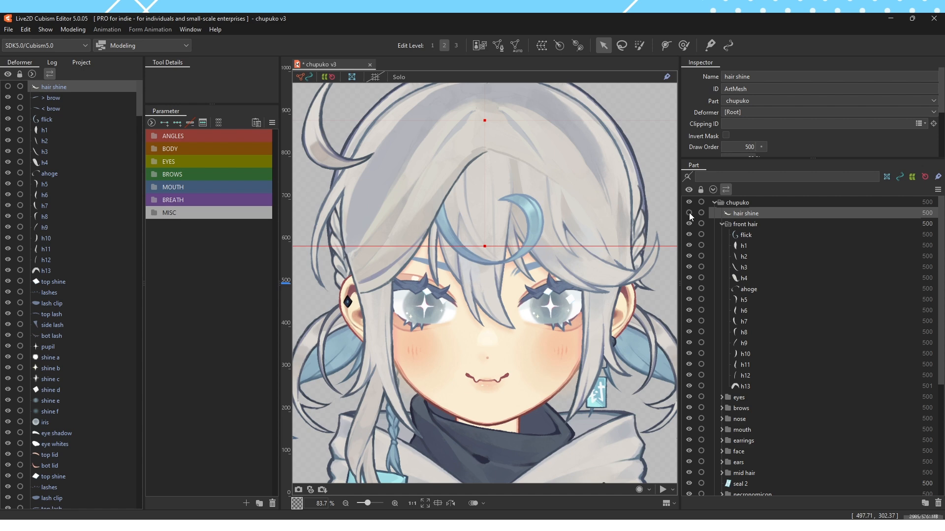
pyautogui.click(690, 214)
pyautogui.moveTo(481, 139); pyautogui.dragTo(492, 202)
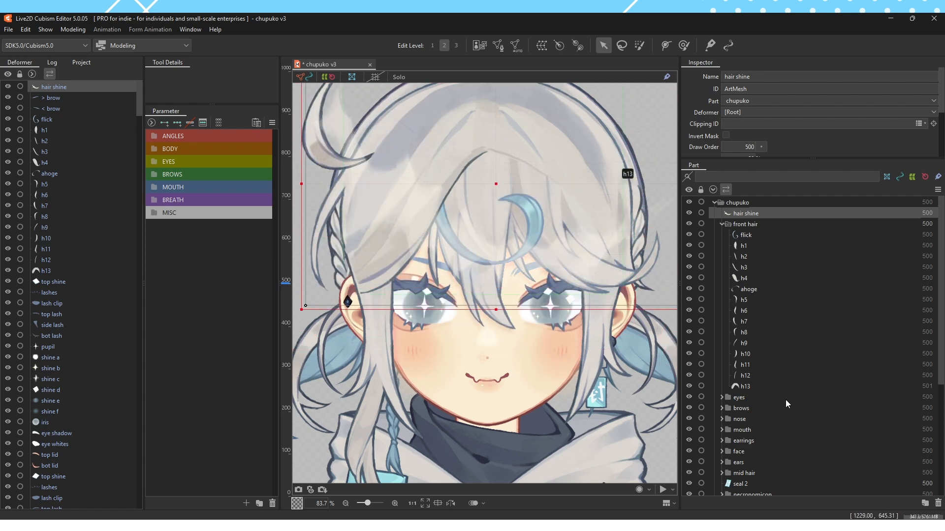
pyautogui.click(930, 387)
pyautogui.click(923, 215)
# Undo the draw order change on h13 and select the front hair folder
pyautogui.click(538, 146)
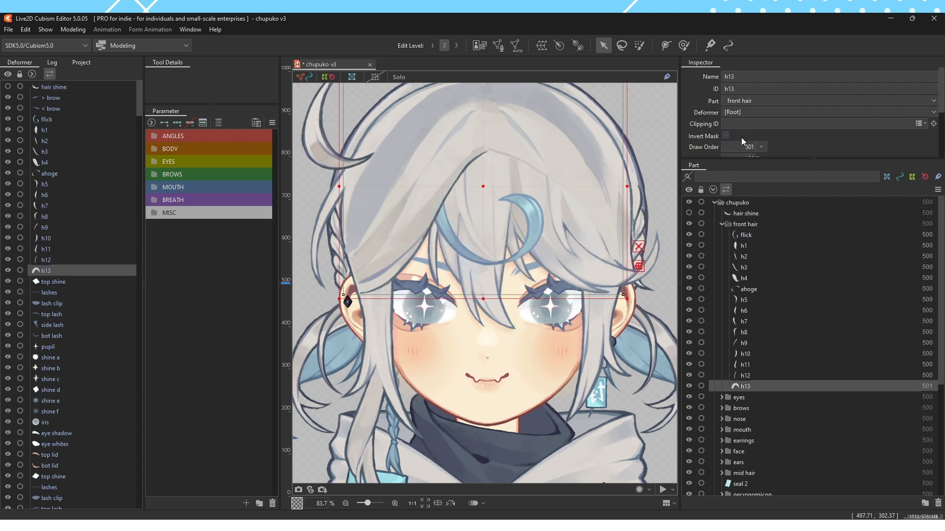
pyautogui.hotkey('ctrl', 'z')
pyautogui.click(760, 225)
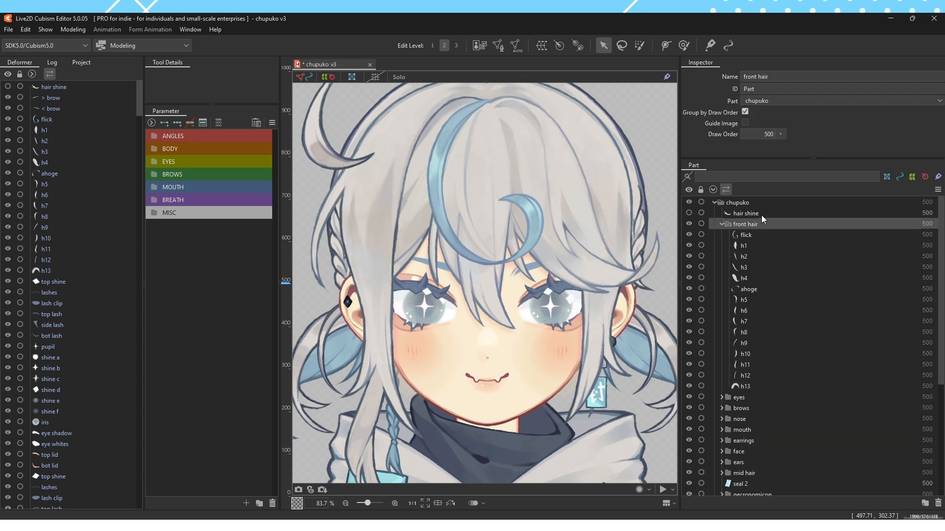
# Switch the hair shine ArtMesh's visibility on and off, and hide the front hair folder
pyautogui.click(761, 214)
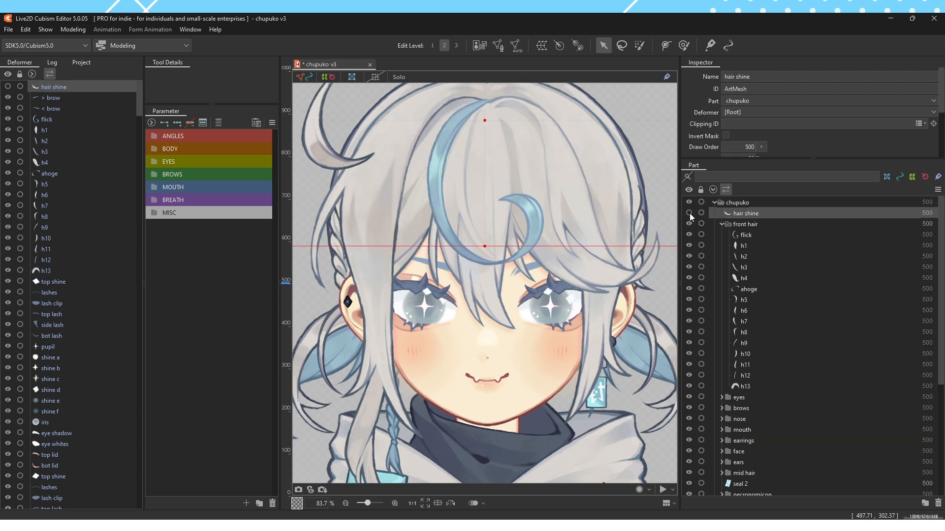
pyautogui.click(689, 214)
pyautogui.click(690, 213)
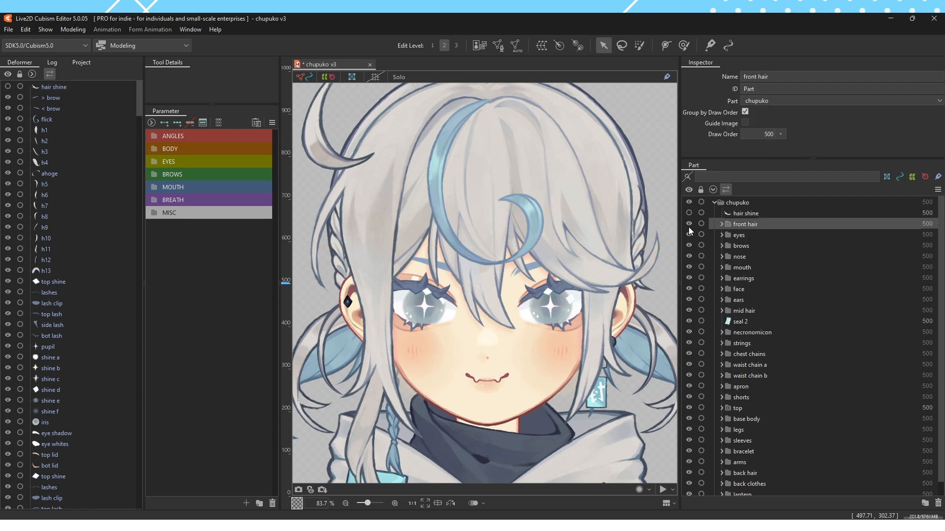
pyautogui.click(688, 226)
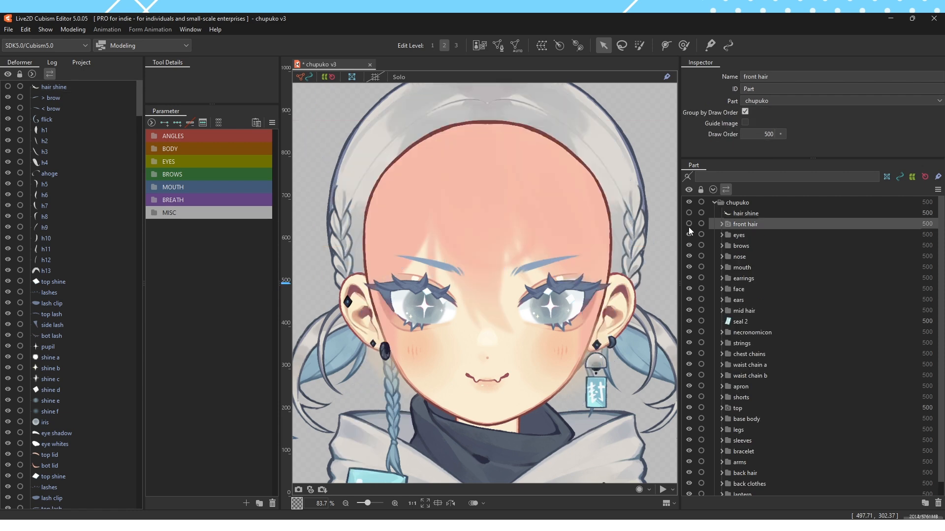
# Compare the model with and without the front hair folder, leaving the folder visible
pyautogui.click(688, 226)
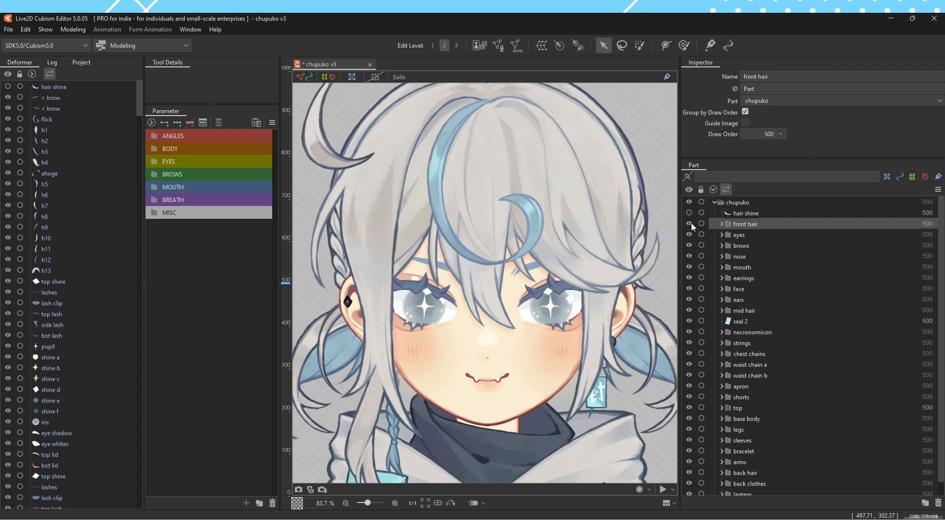
pyautogui.click(689, 224)
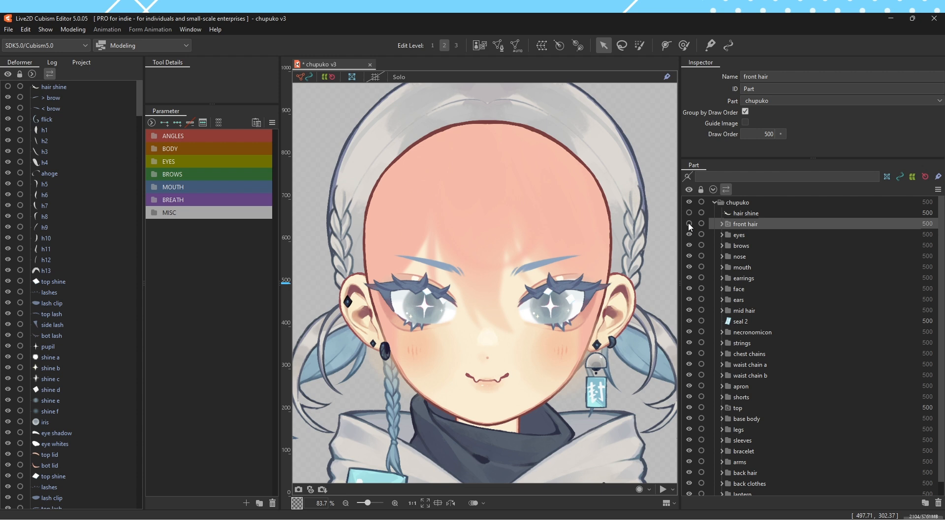
pyautogui.click(689, 224)
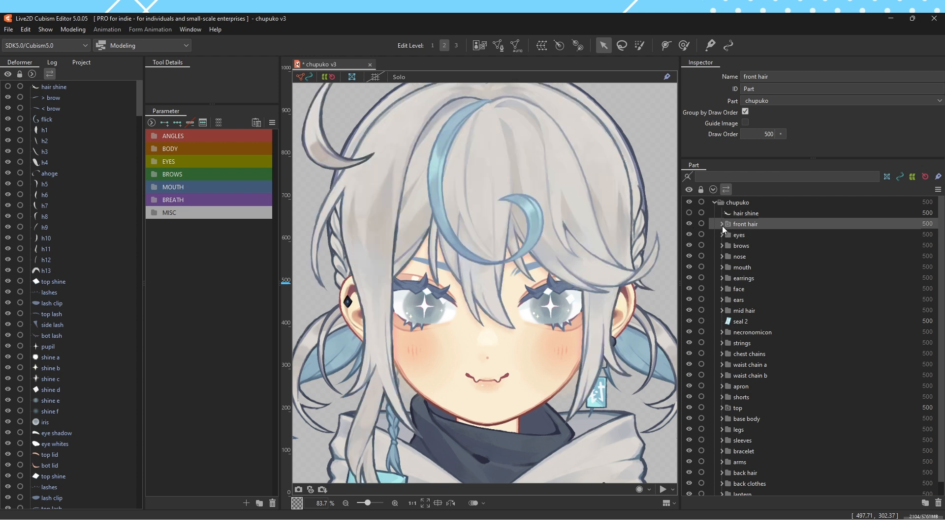
# Select the flick ArtMesh inside the front hair folder and enlarge the Inspector area
pyautogui.click(722, 224)
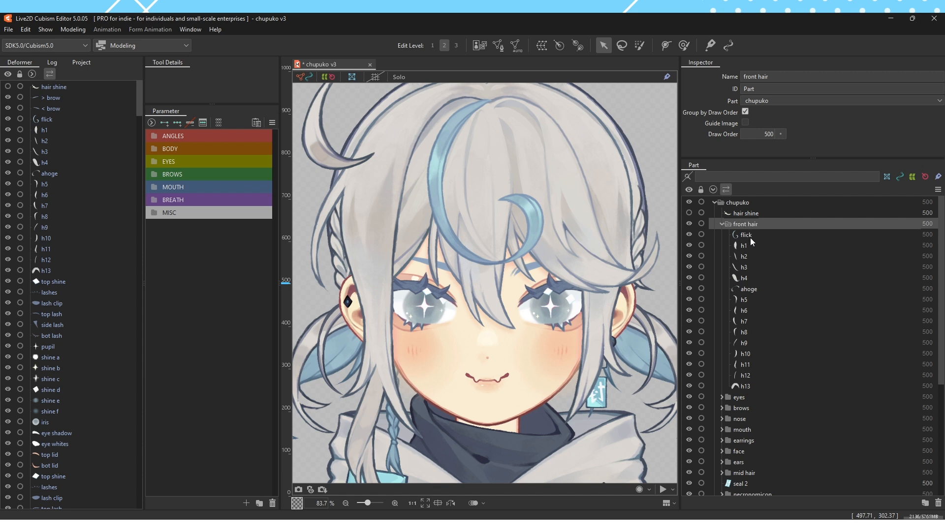
pyautogui.click(747, 236)
pyautogui.moveTo(813, 158); pyautogui.dragTo(818, 217)
# Try a lower opacity on the flick ArtMesh and undo the change
pyautogui.doubleClick(748, 159)
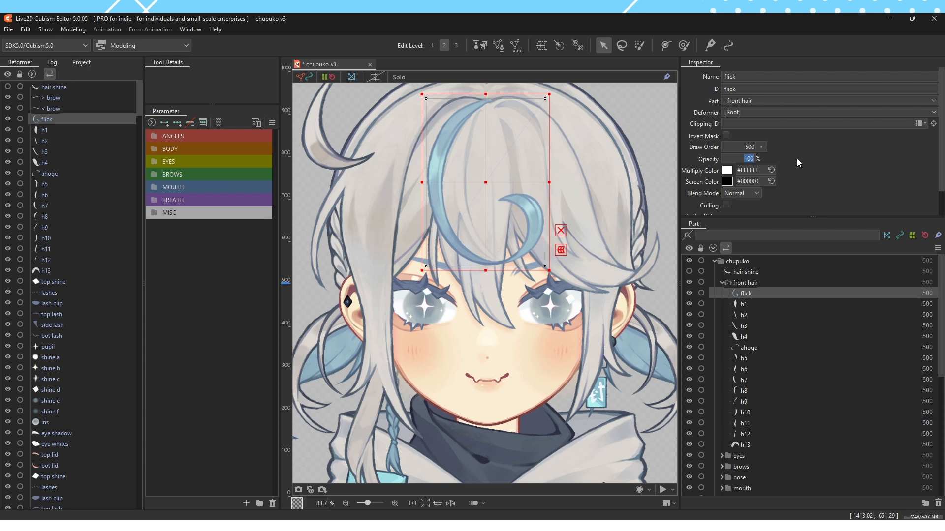
pyautogui.write('0')
pyautogui.press('Return')
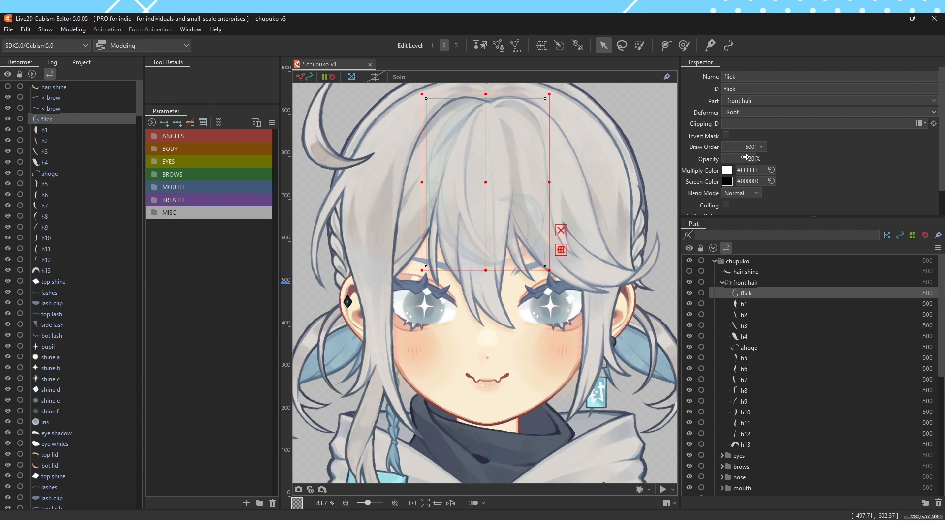
pyautogui.hotkey('ctrl', 'z')
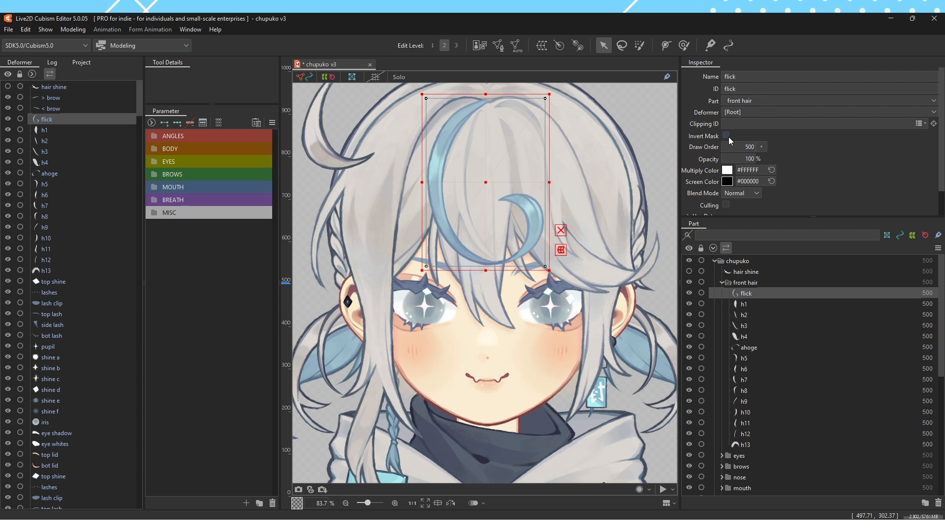
# Try the red multiply color #C53434 on the flick ArtMesh and reset it to the default
pyautogui.click(727, 170)
pyautogui.moveTo(677, 228)
pyautogui.mouseDown()
pyautogui.moveTo(664, 235)
pyautogui.moveTo(681, 226)
pyautogui.moveTo(725, 249)
pyautogui.moveTo(727, 222)
pyautogui.mouseUp()
pyautogui.click(773, 151)
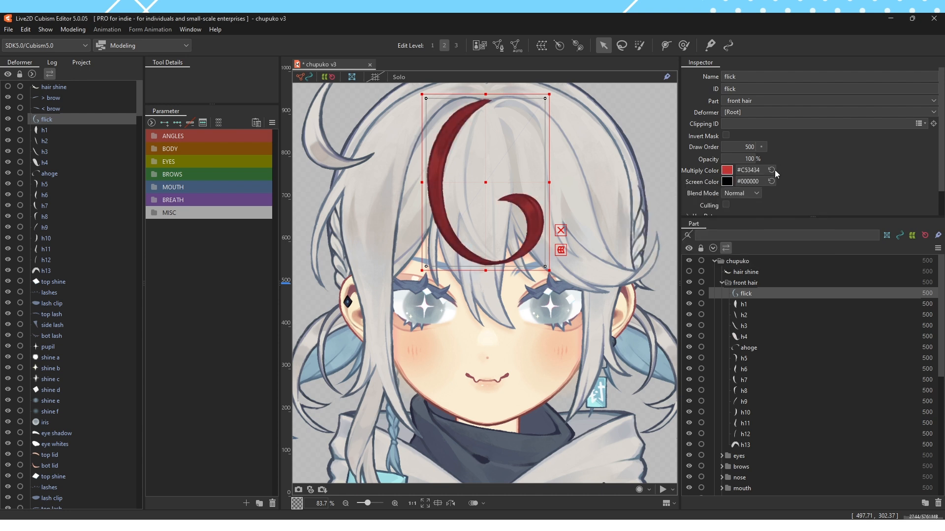
pyautogui.click(771, 170)
# Try a red screen color on the flick ArtMesh and restore the default
pyautogui.click(726, 181)
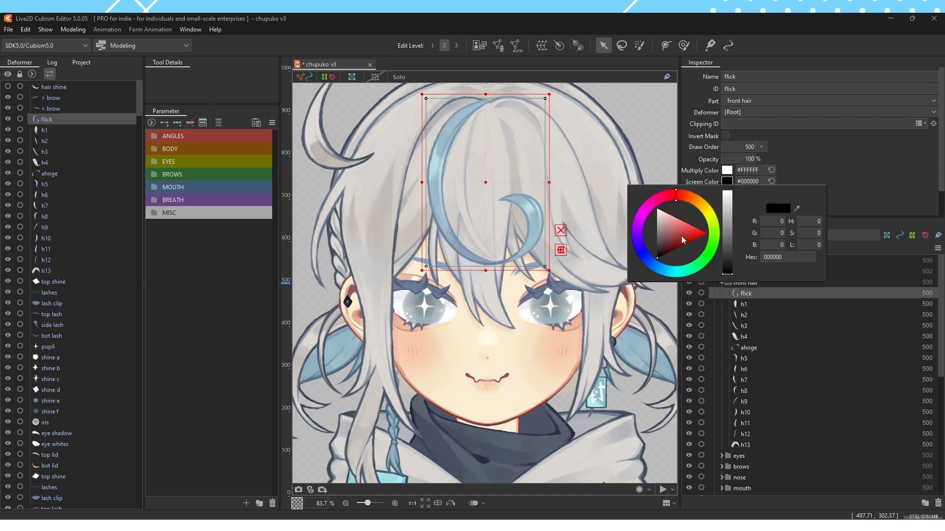
pyautogui.click(691, 236)
pyautogui.click(707, 214)
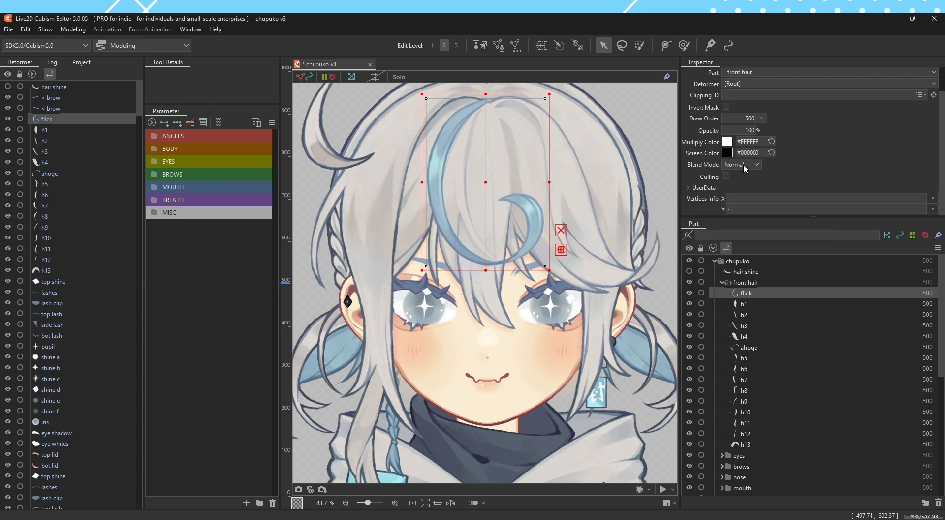
# Try the Multiply blend mode on the flick ArtMesh and return it to Normal
pyautogui.click(743, 165)
pyautogui.click(744, 195)
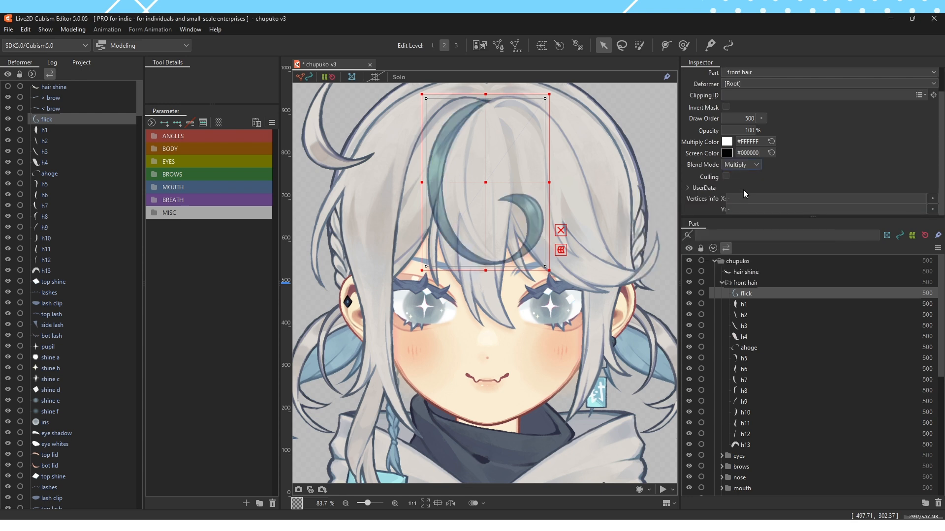
pyautogui.click(744, 165)
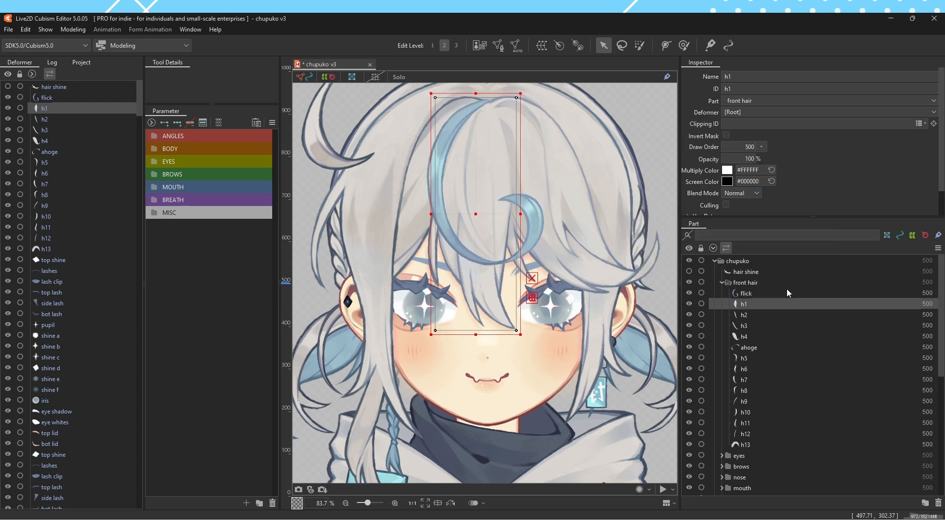
# Compare the flick and h1 ArtMeshes and their order inside the front hair folder
pyautogui.click(787, 290)
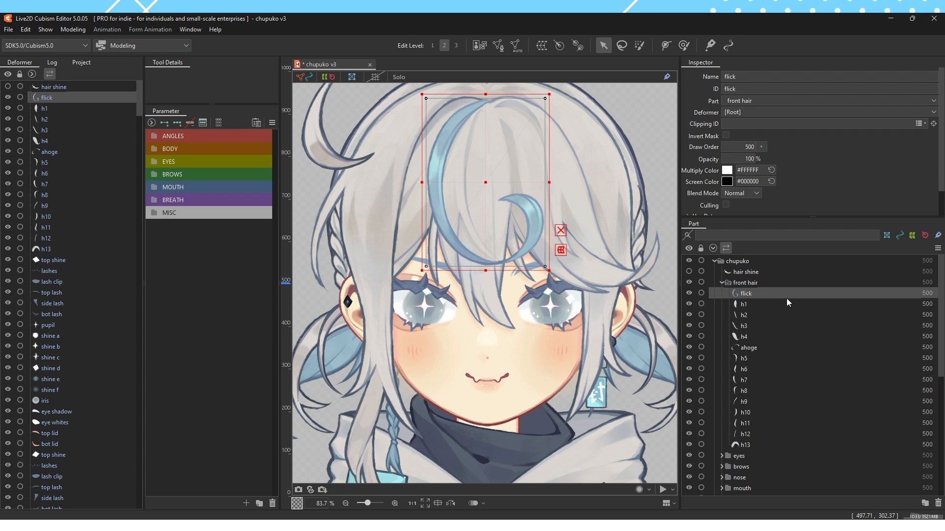
pyautogui.click(787, 301)
pyautogui.click(786, 291)
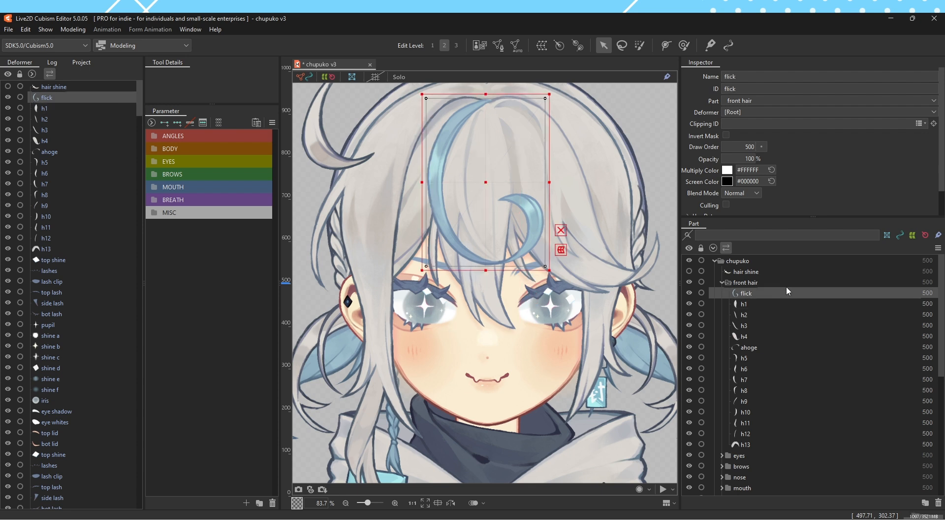
pyautogui.click(764, 304)
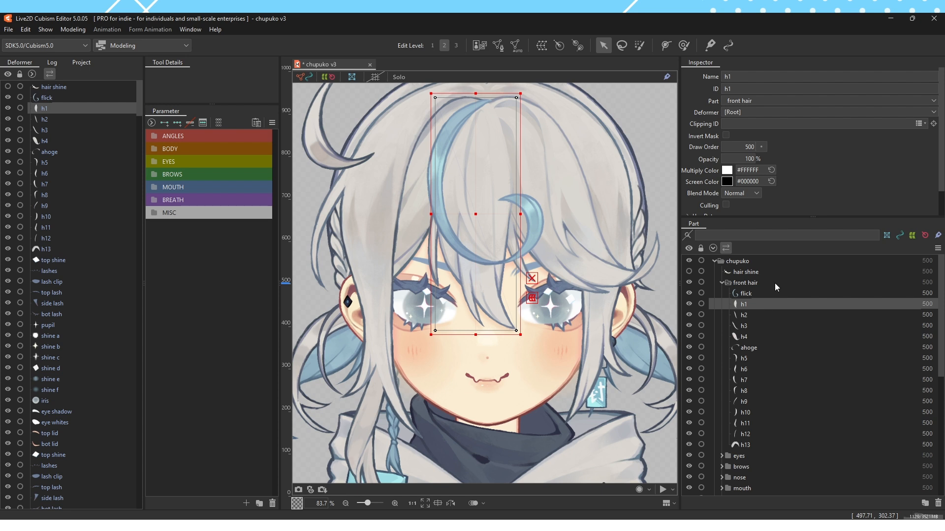
pyautogui.click(774, 282)
pyautogui.click(780, 301)
pyautogui.click(780, 295)
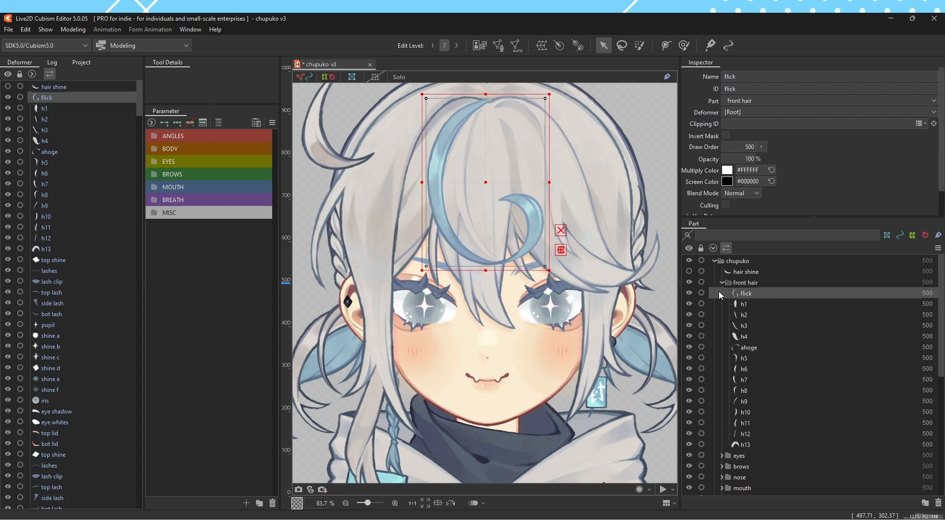
pyautogui.click(747, 304)
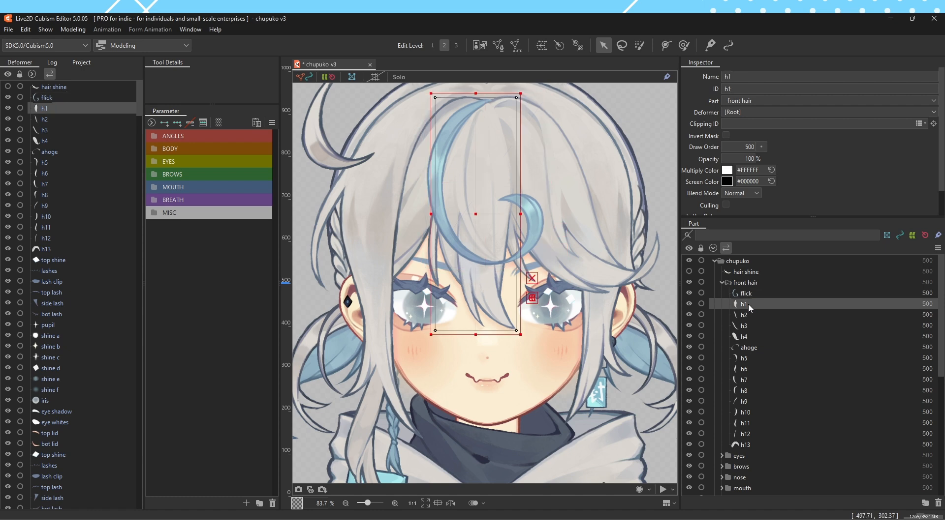
# Create a warp deformer as parent of the flick ArtMesh, with 2 × 2 Bezier divisions and 5 × 5 conversion divisions
pyautogui.click(749, 295)
pyautogui.click(541, 45)
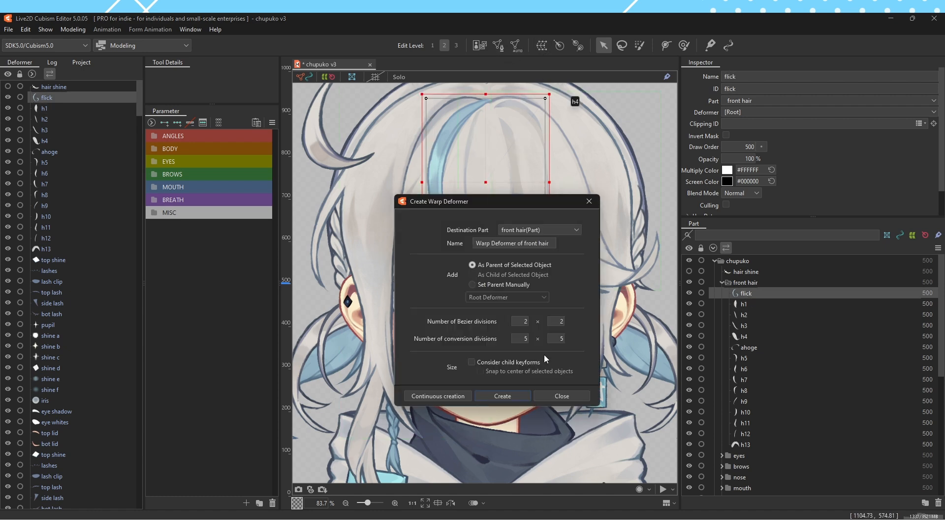
pyautogui.click(512, 397)
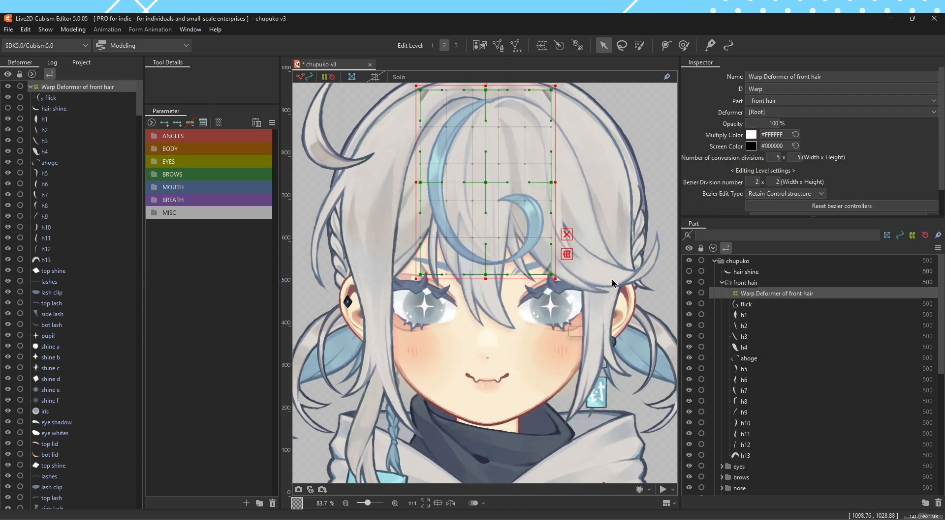
# Examine how the warp deformer and the flick ArtMesh are arranged in the deformer hierarchy and the part list
pyautogui.click(747, 305)
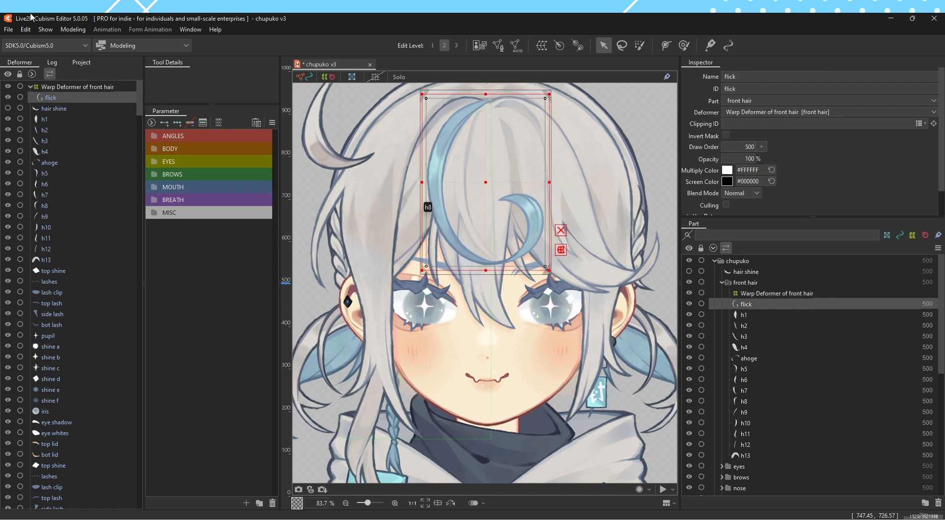
pyautogui.click(58, 88)
pyautogui.click(58, 97)
pyautogui.click(62, 88)
pyautogui.click(766, 303)
pyautogui.click(767, 292)
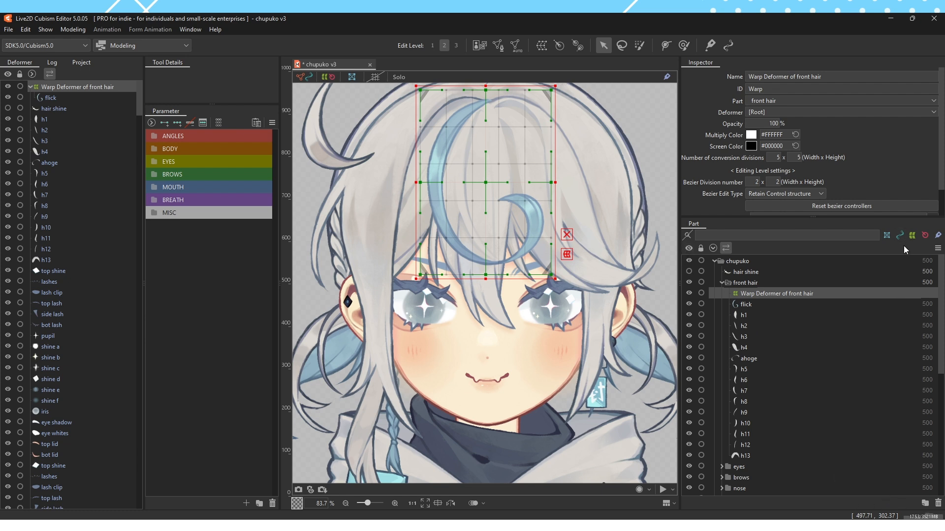
# Switch the display of deformers in the part list off and on, and delete the front hair warp deformer
pyautogui.click(912, 236)
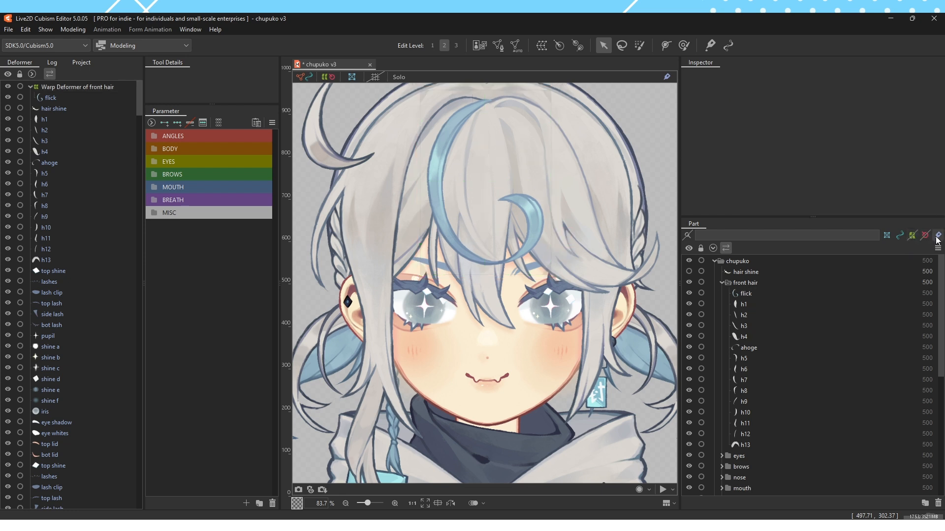
pyautogui.click(937, 238)
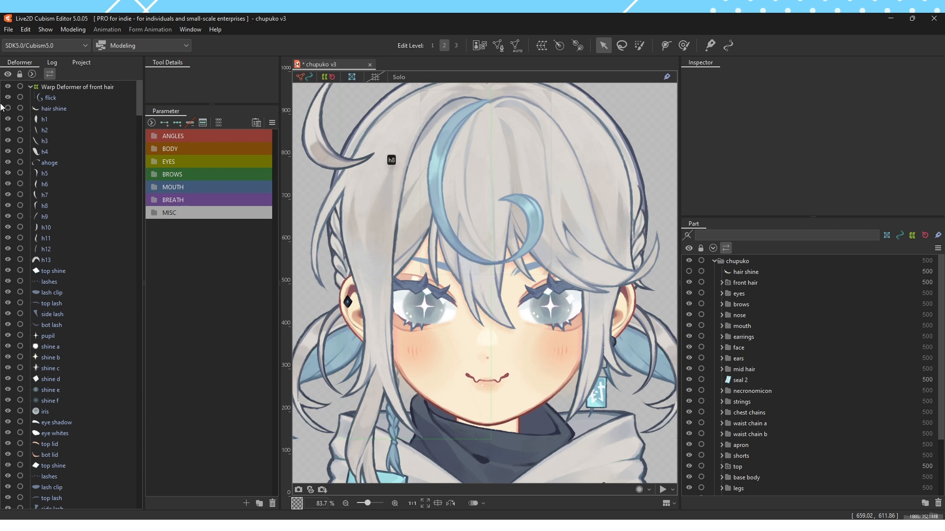
pyautogui.click(84, 87)
pyautogui.press('Delete')
# Search the part list for "leg", inspect the leg ArtMeshes in the legs folder, and turn the search filter off
pyautogui.click(720, 233)
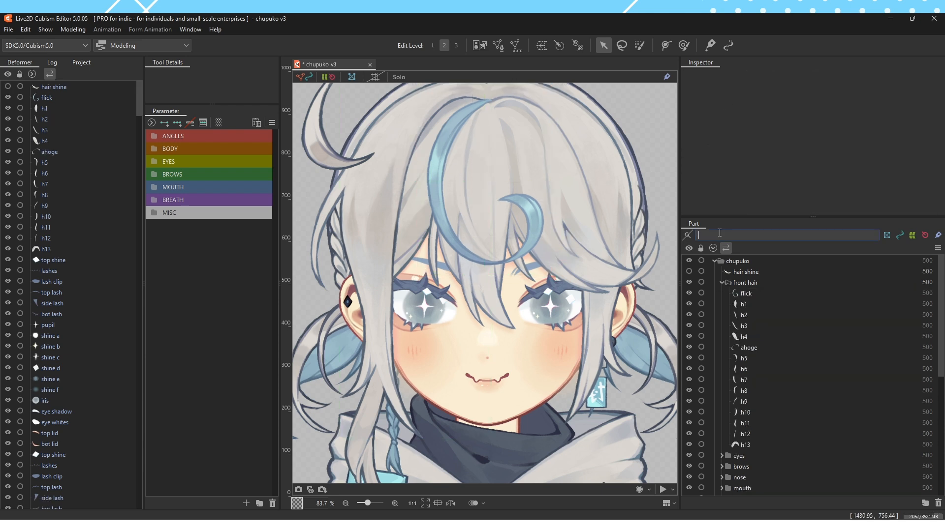
pyautogui.write('leg')
pyautogui.click(688, 237)
pyautogui.click(722, 272)
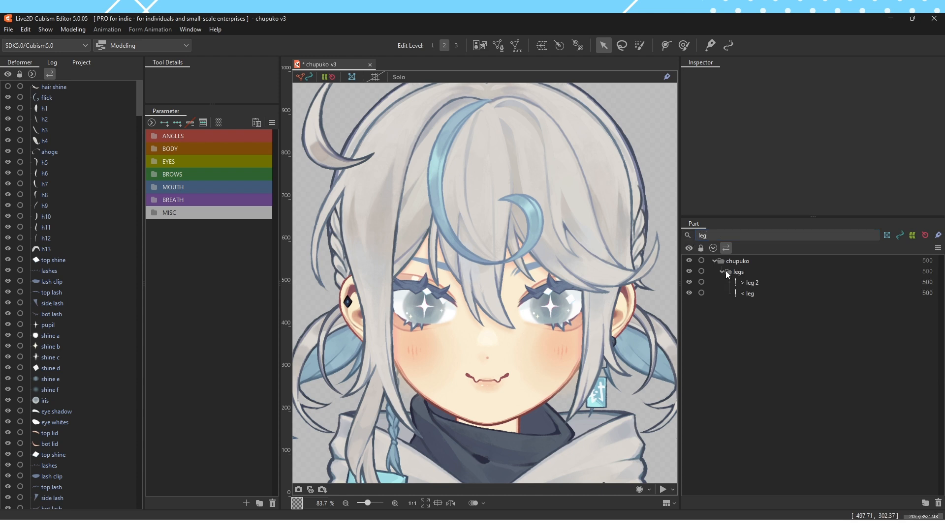
pyautogui.click(752, 293)
pyautogui.click(753, 284)
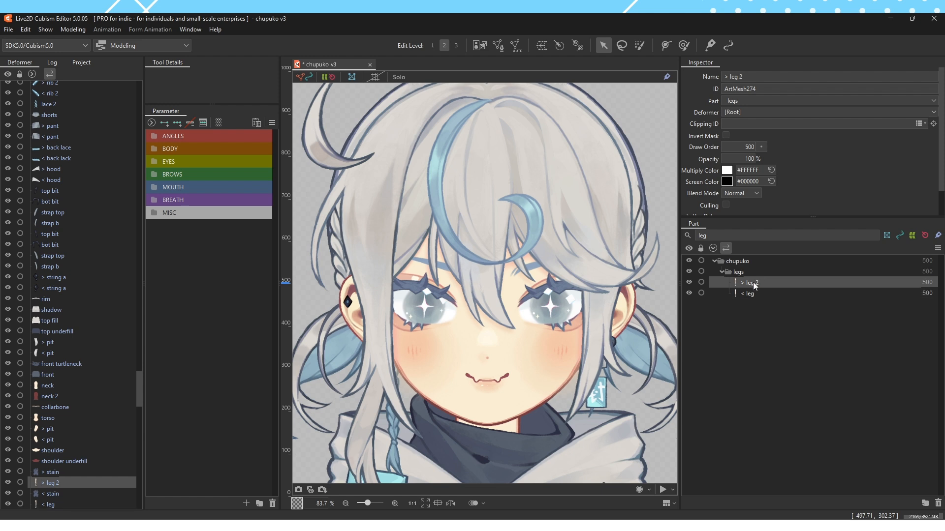
pyautogui.click(689, 238)
pyautogui.click(763, 317)
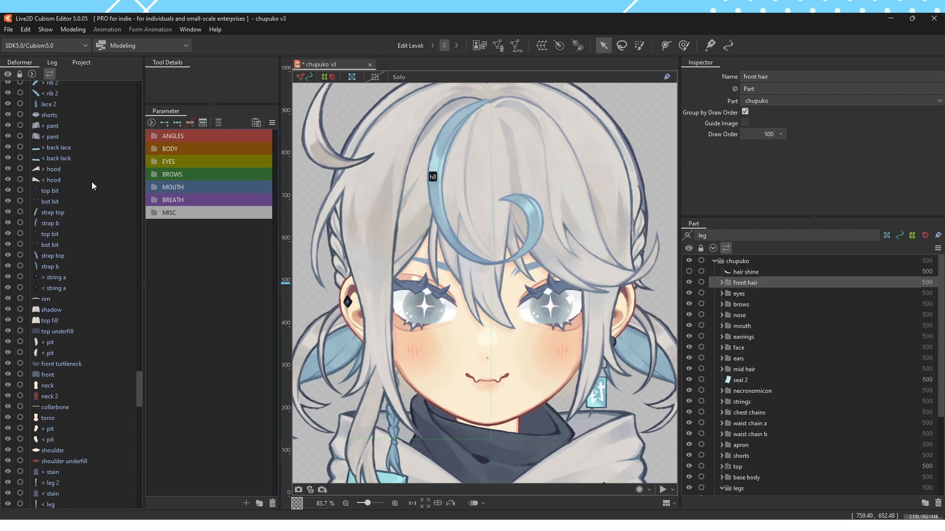
# Widen the Deformer panel, narrow the Inspector and Part panels, and view the start of the deformer list
pyautogui.moveTo(144, 286); pyautogui.dragTo(195, 284)
pyautogui.moveTo(680, 290); pyautogui.dragTo(820, 290)
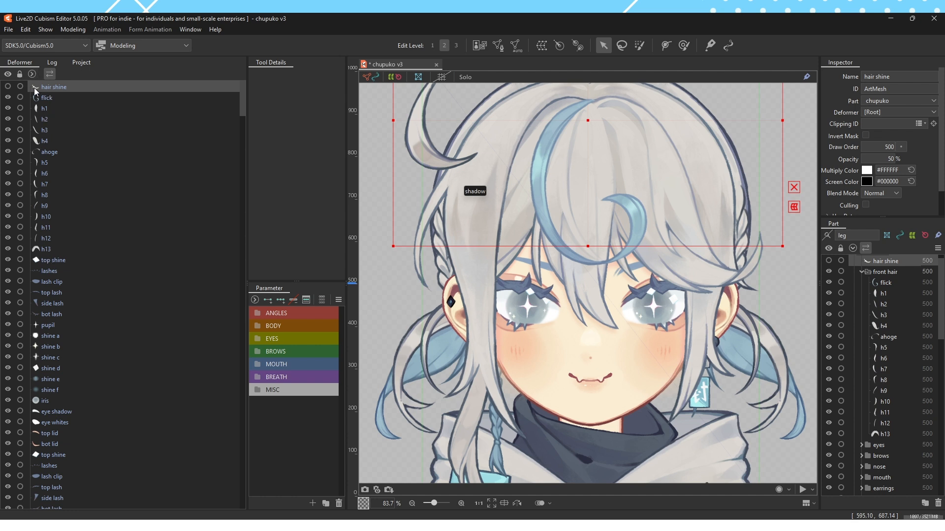
pyautogui.moveTo(242, 101); pyautogui.dragTo(245, 77)
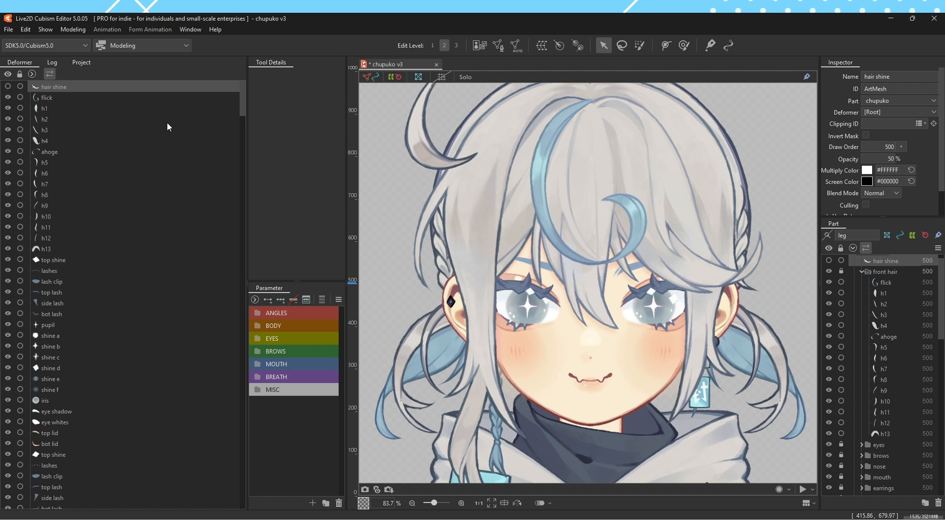
# Select every ArtMesh in the deformer list, from hair shine at the start through the final link b
pyautogui.click(178, 98)
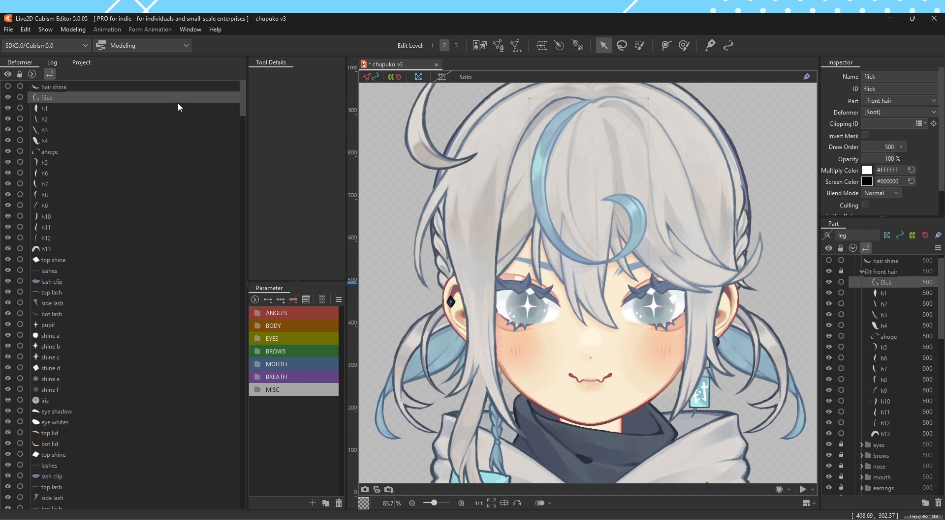
pyautogui.click(51, 88)
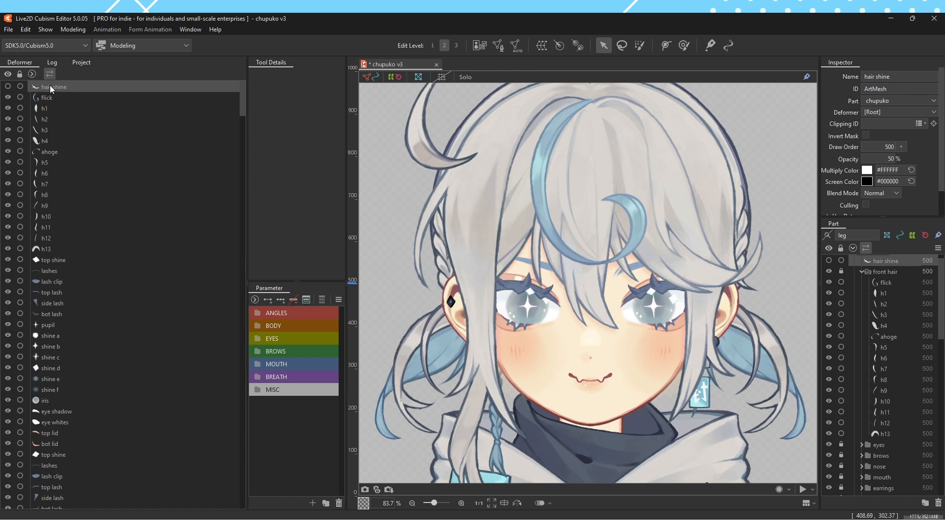
pyautogui.moveTo(241, 107); pyautogui.dragTo(227, 482)
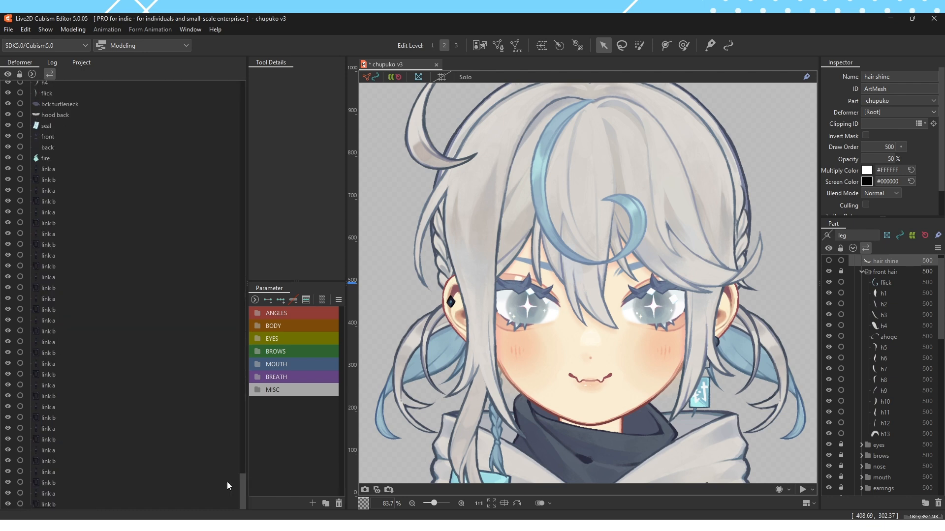
pyautogui.keyDown('shift'); pyautogui.click(52, 506); pyautogui.keyUp('shift')
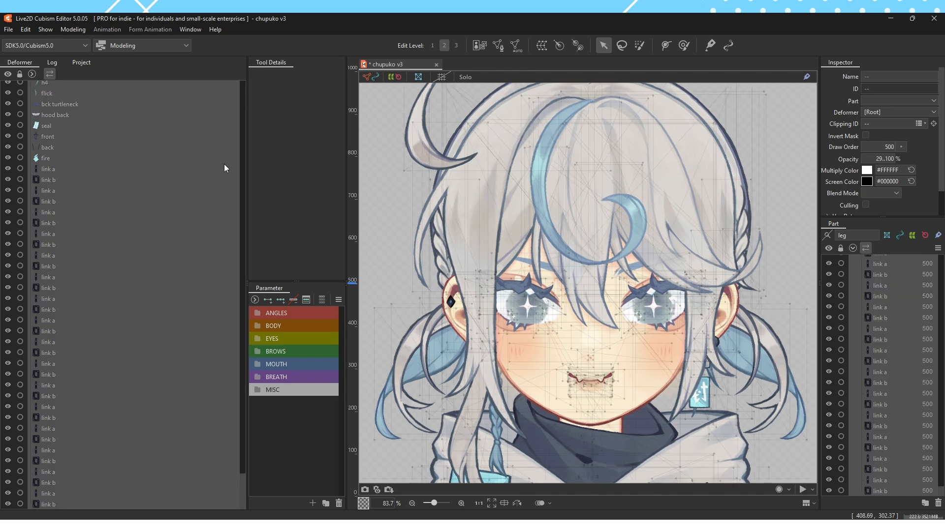
# Create a warp deformer named "[ ENTIRE BODY ]" in the chupuko part as parent of all selected objects
pyautogui.scroll(-4, 509, 153)
pyautogui.scroll(-1, 508, 152)
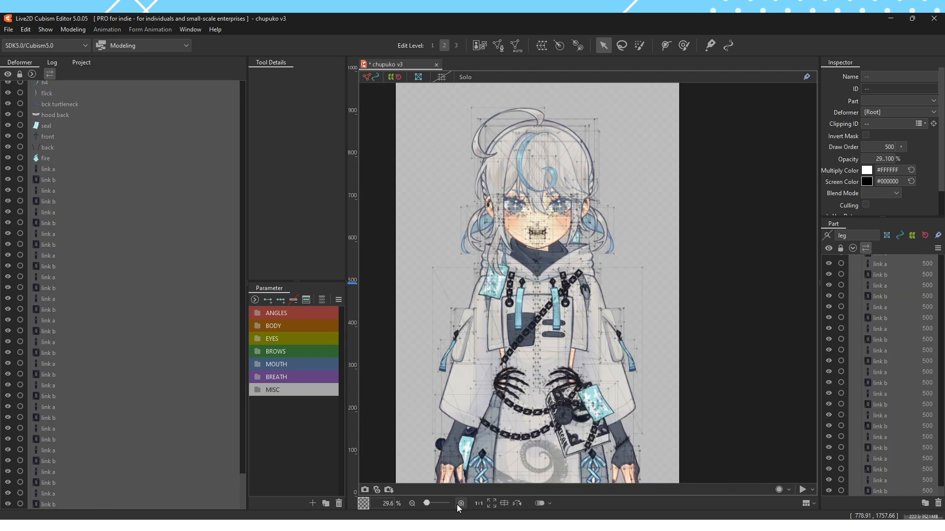
pyautogui.click(491, 503)
pyautogui.click(543, 50)
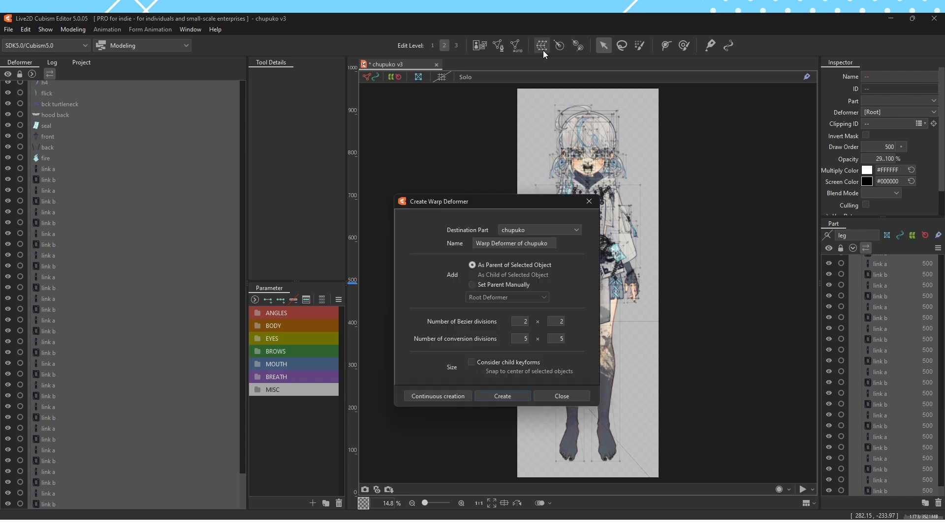
pyautogui.moveTo(547, 243); pyautogui.dragTo(436, 241)
pyautogui.press('BackSpace')
pyautogui.write('[ ENTIRE BODY ]')
pyautogui.click(512, 397)
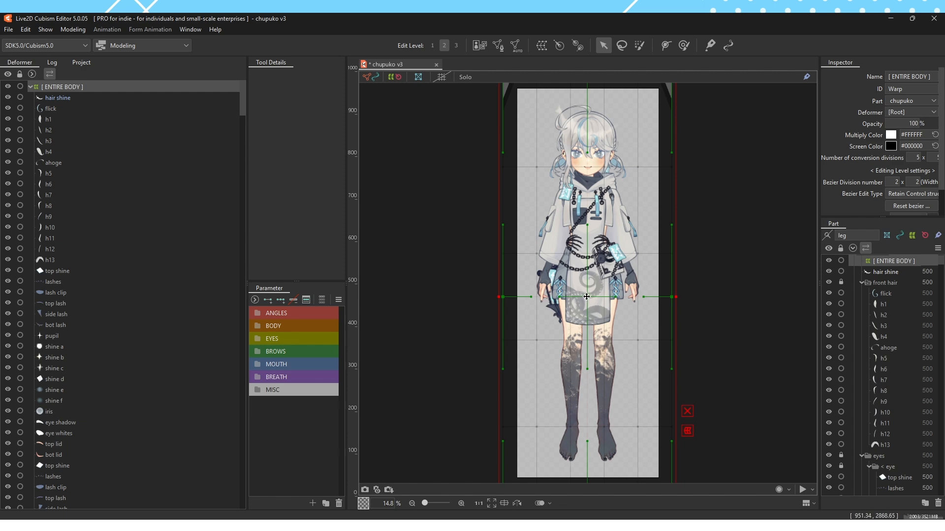
# Try moving the whole model with the [ ENTIRE BODY ] deformer, undo the move, and collapse and expand its children
pyautogui.moveTo(587, 297); pyautogui.dragTo(532, 275)
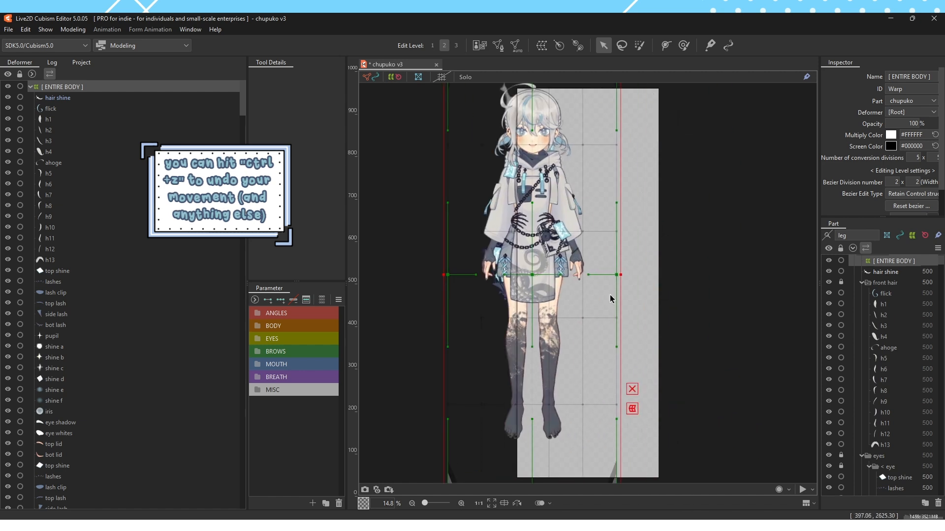
pyautogui.hotkey('ctrl', 'z')
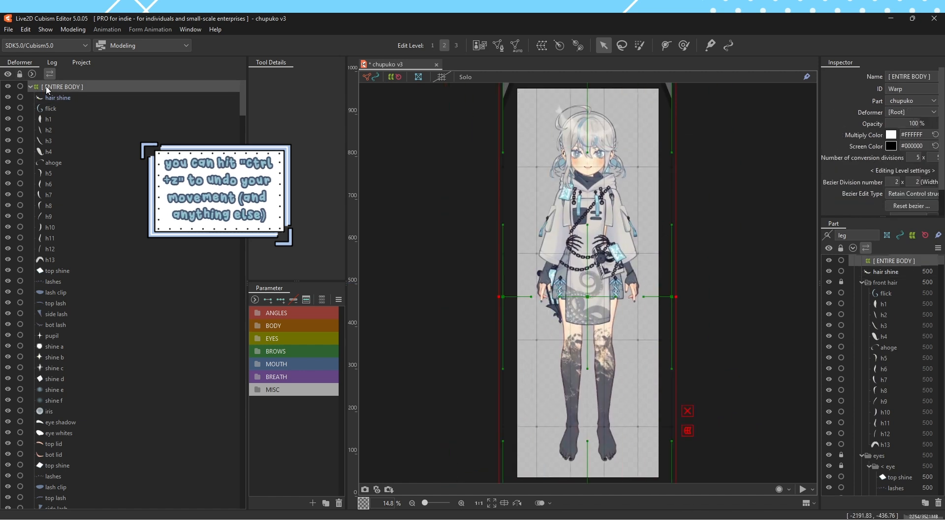
pyautogui.click(30, 87)
pyautogui.click(31, 87)
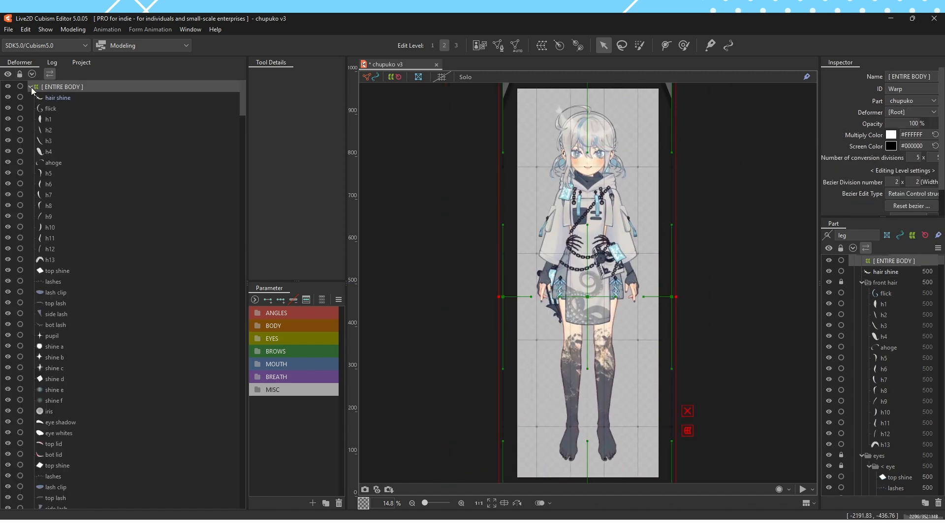
pyautogui.click(31, 87)
pyautogui.click(31, 87)
# Hide warp deformers from the part list
pyautogui.scroll(1, 889, 281)
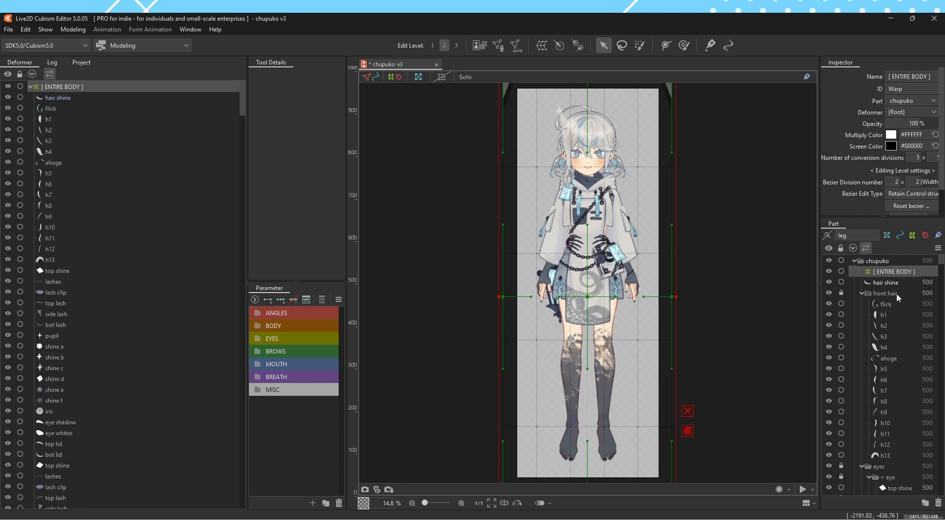
pyautogui.click(910, 237)
pyautogui.scroll(5, 548, 96)
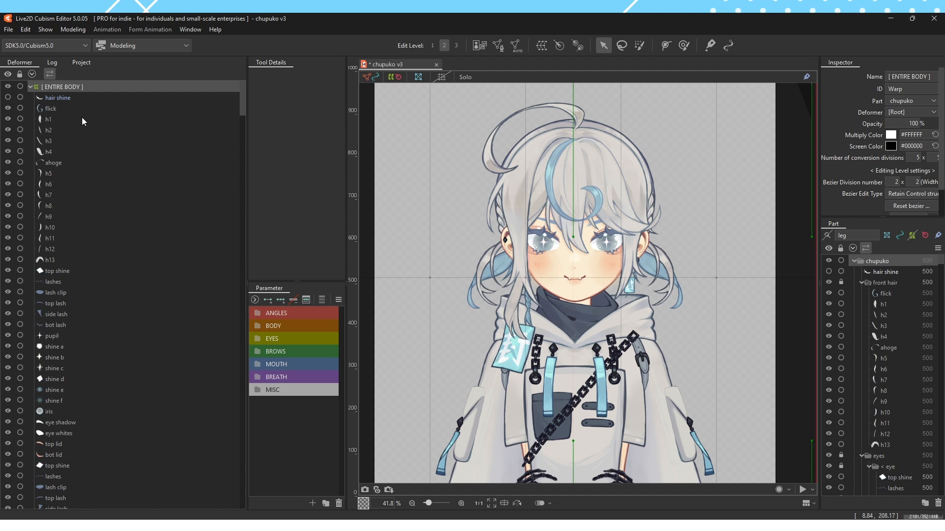
# Inspect the hair shine and front hair ArtMeshes under [ ENTIRE BODY ], individually and as a group on the canvas
pyautogui.click(51, 99)
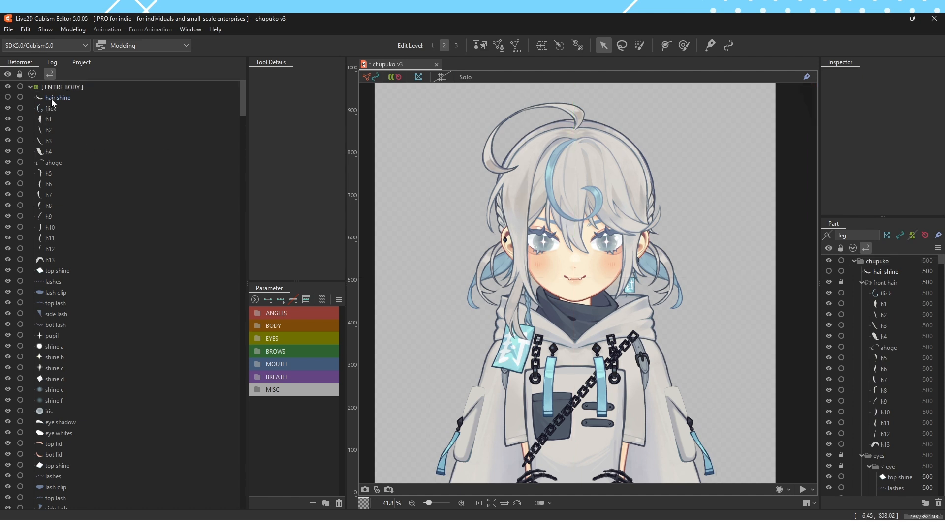
pyautogui.click(71, 216)
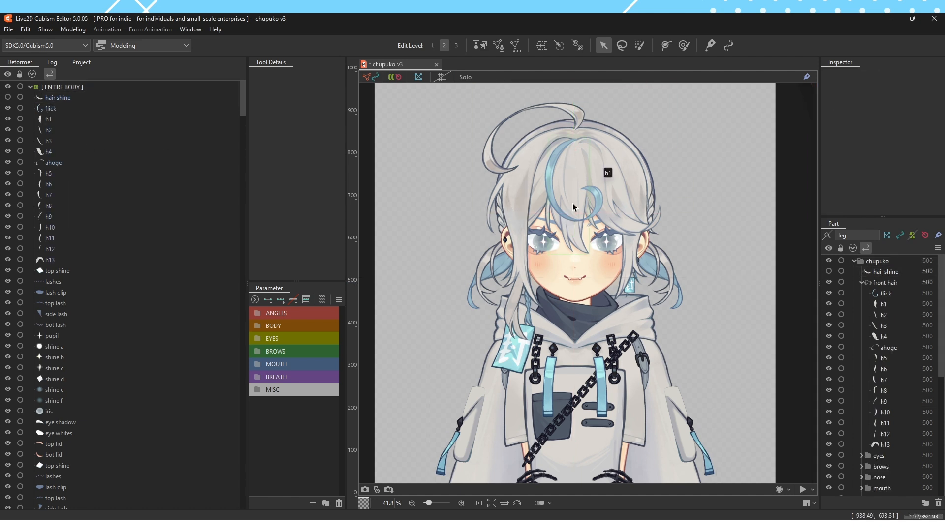
pyautogui.click(79, 205)
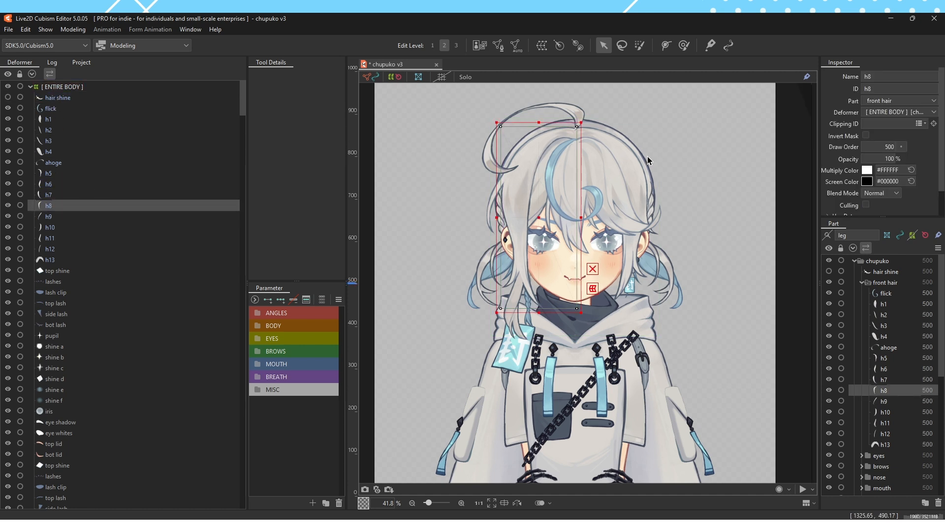
pyautogui.moveTo(447, 105); pyautogui.dragTo(711, 249)
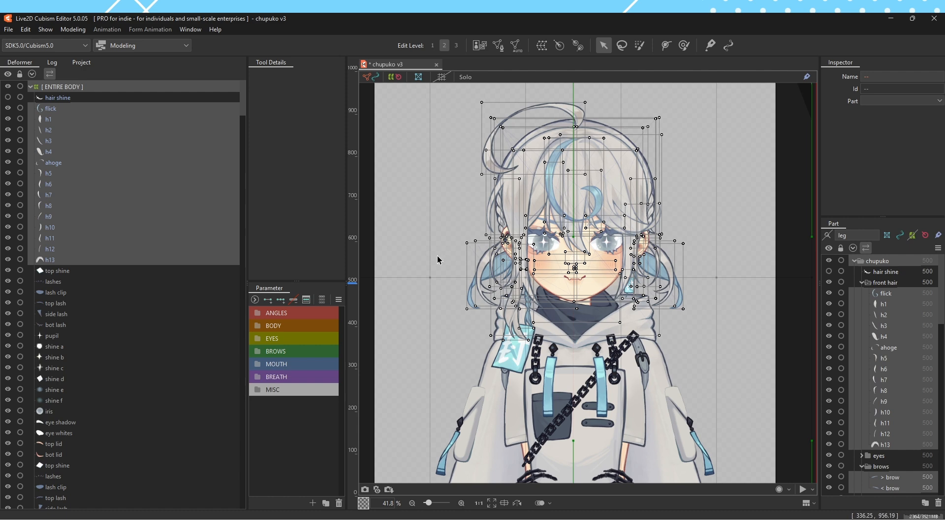
pyautogui.click(418, 152)
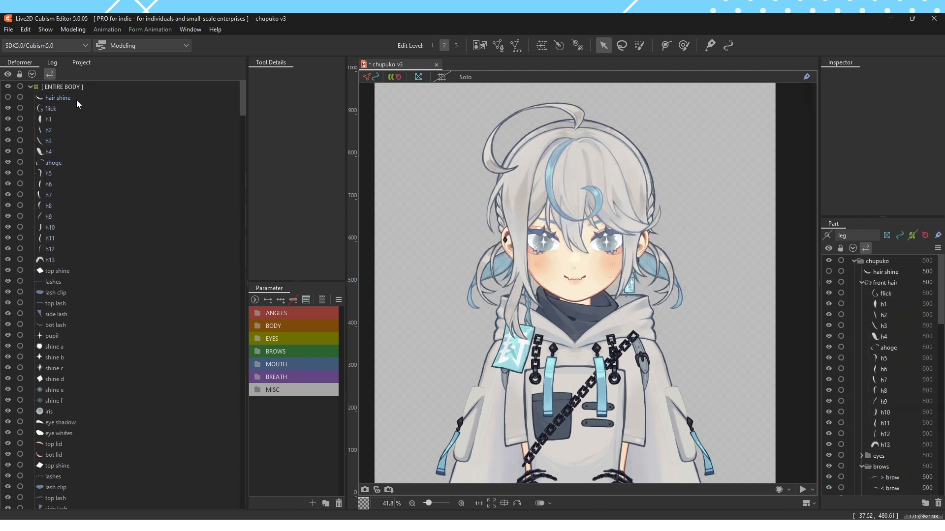
pyautogui.click(76, 99)
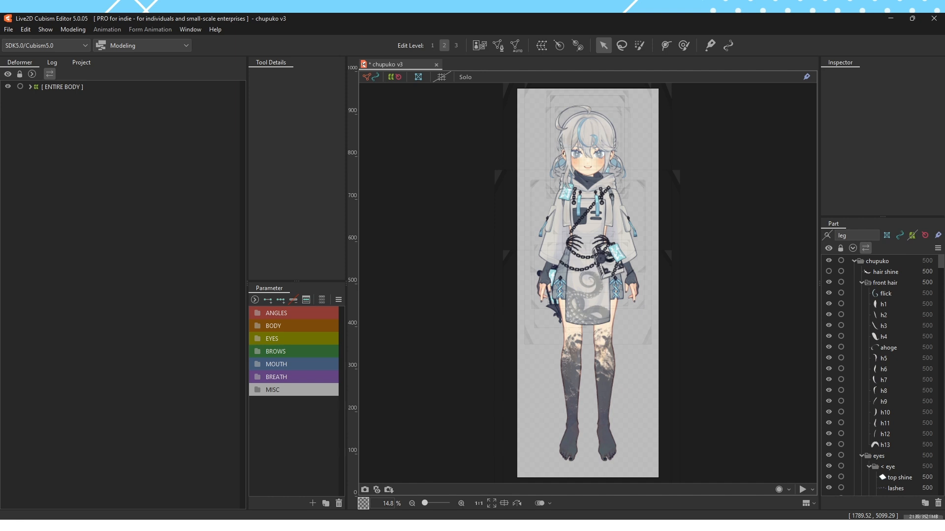
# Expand the [ ENTIRE BODY ] deformer and view its [ TOP HALF ], [ BOTTOM HALF ] and CHAIN child deformers
pyautogui.click(42, 88)
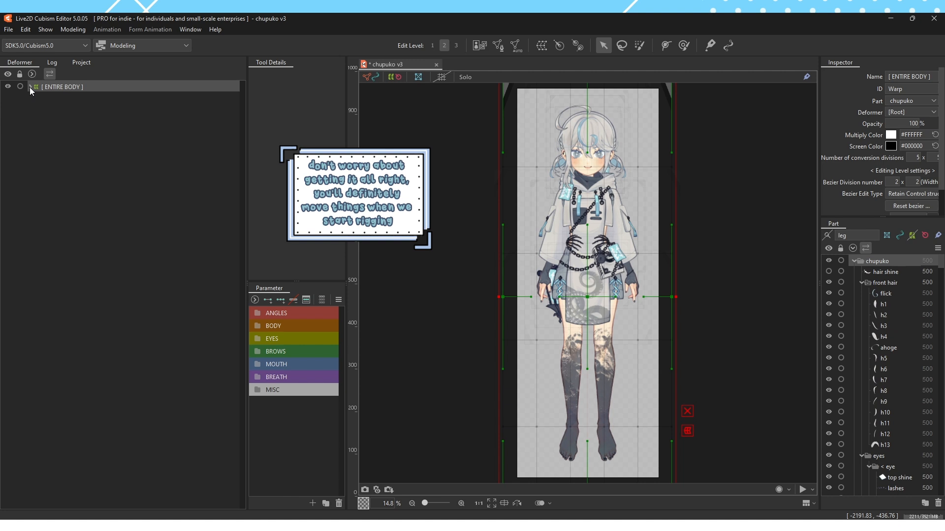
pyautogui.click(30, 87)
pyautogui.click(57, 97)
pyautogui.click(63, 109)
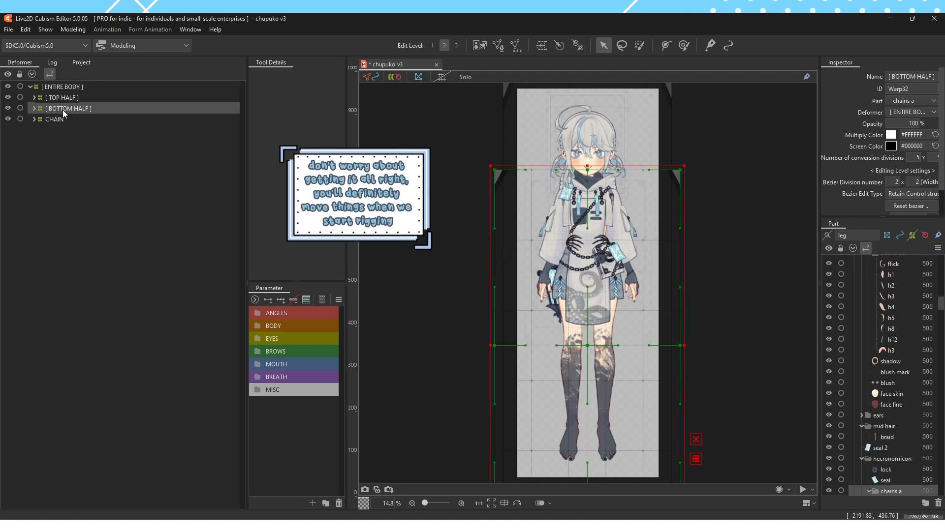
pyautogui.click(63, 120)
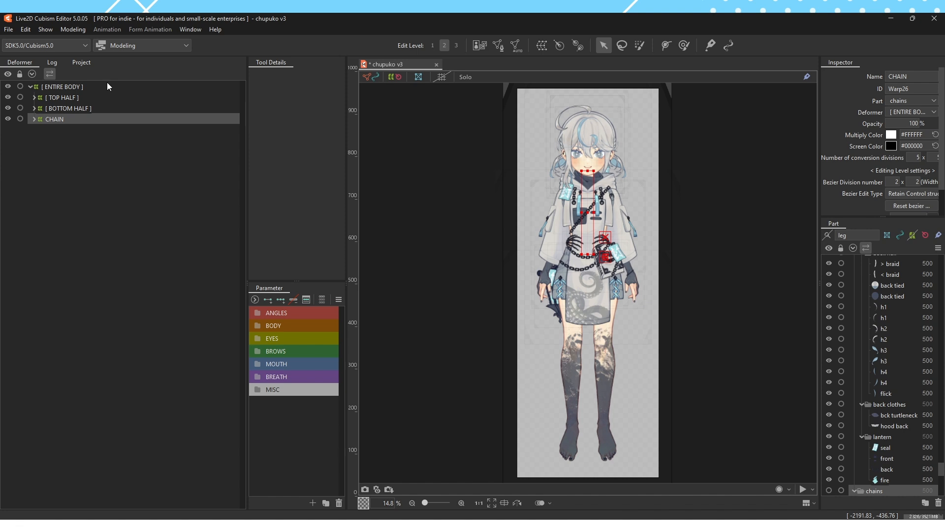
# Try moving the [ ENTIRE BODY ] deformer together with its child deformers, and undo the move
pyautogui.click(83, 88)
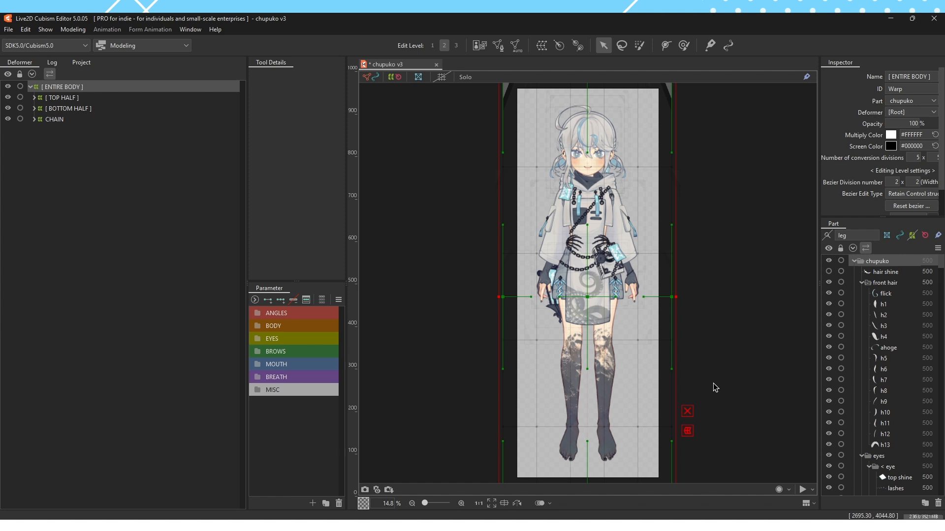
pyautogui.moveTo(597, 292); pyautogui.dragTo(636, 278)
pyautogui.hotkey('ctrl', 'z')
# Try moving the [ TOP HALF ] deformer on its own, followed by its parent [ ENTIRE BODY ] deformer
pyautogui.click(100, 98)
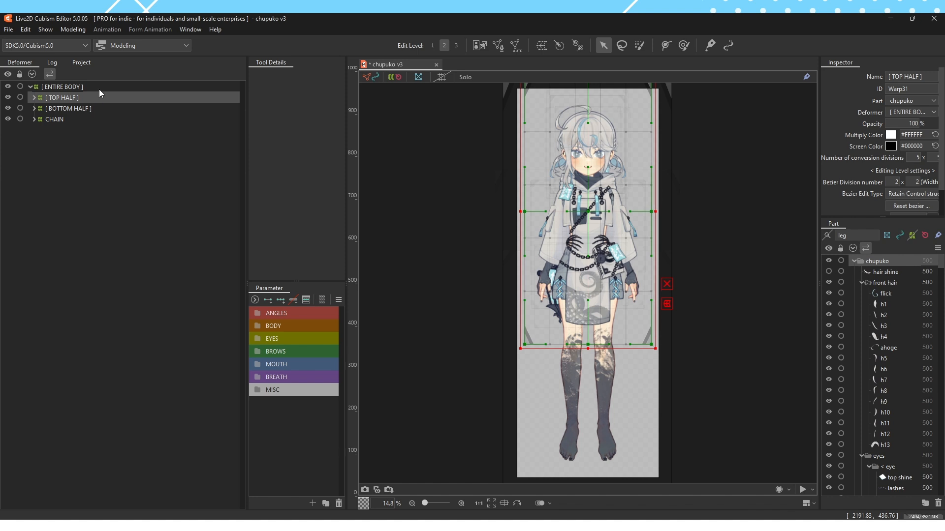
pyautogui.click(99, 90)
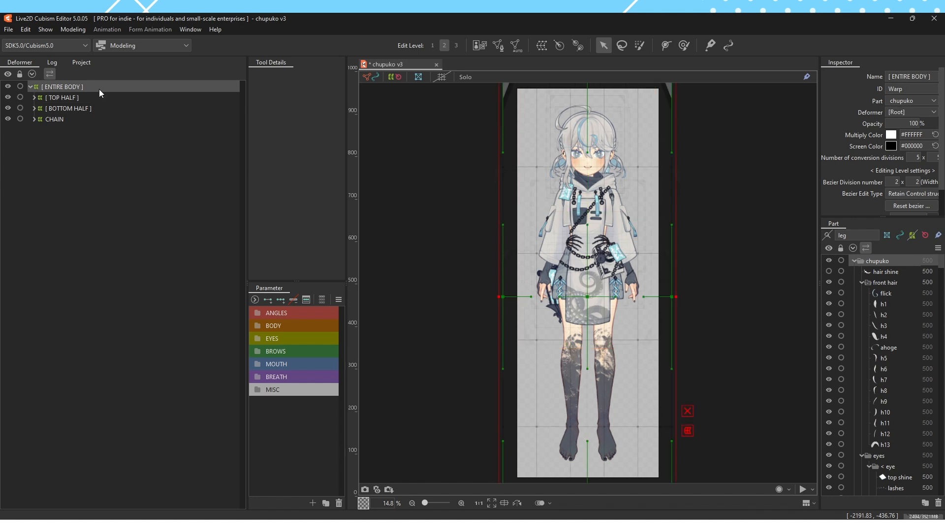
pyautogui.click(78, 99)
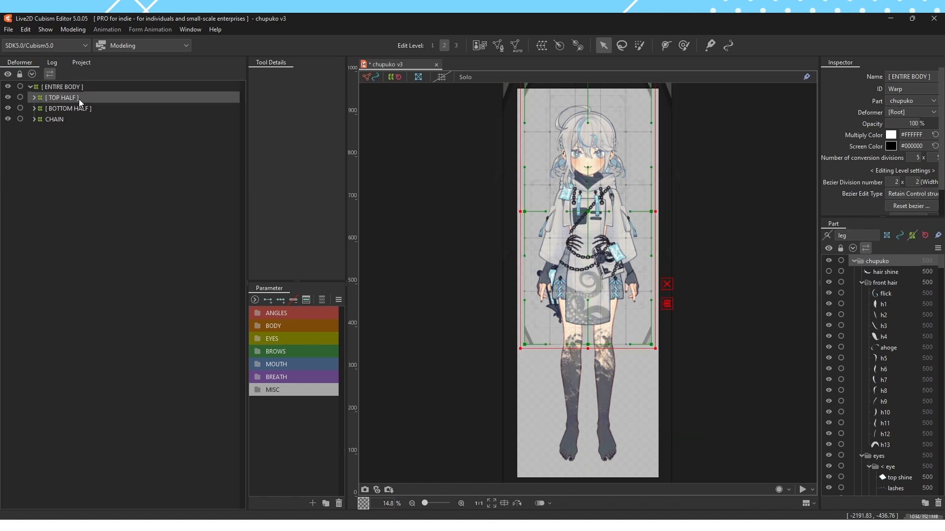
pyautogui.moveTo(588, 207); pyautogui.dragTo(663, 237)
pyautogui.click(72, 88)
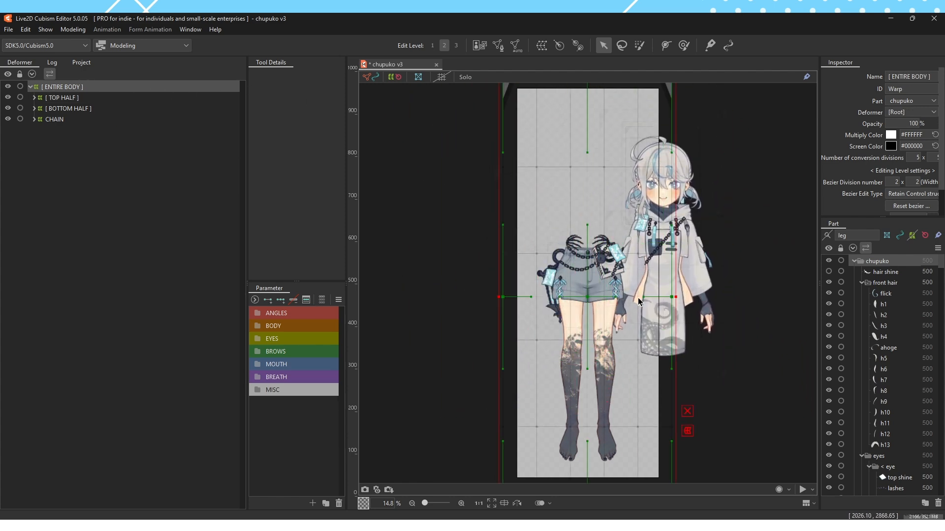
pyautogui.moveTo(593, 330); pyautogui.dragTo(529, 293)
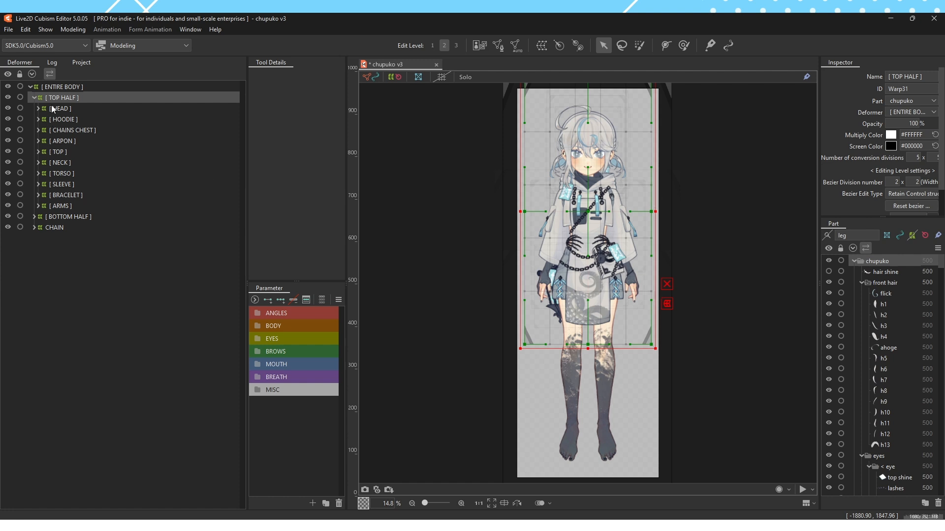
pyautogui.click(62, 91)
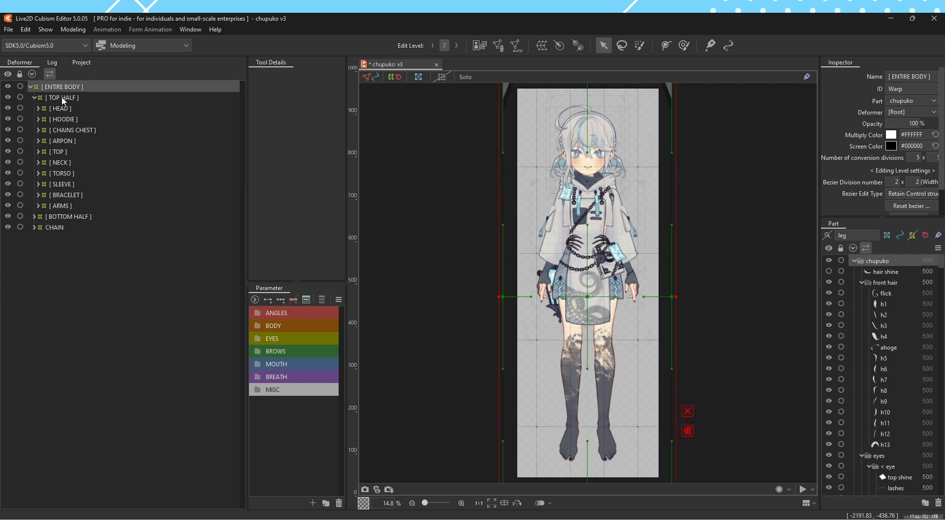
# Expand the [ TOP HALF ] deformer and examine its child deformers, including [ HEAD ], [ TOP ], [ CHAINS CHEST ] and [ HOODIE ]
pyautogui.click(63, 98)
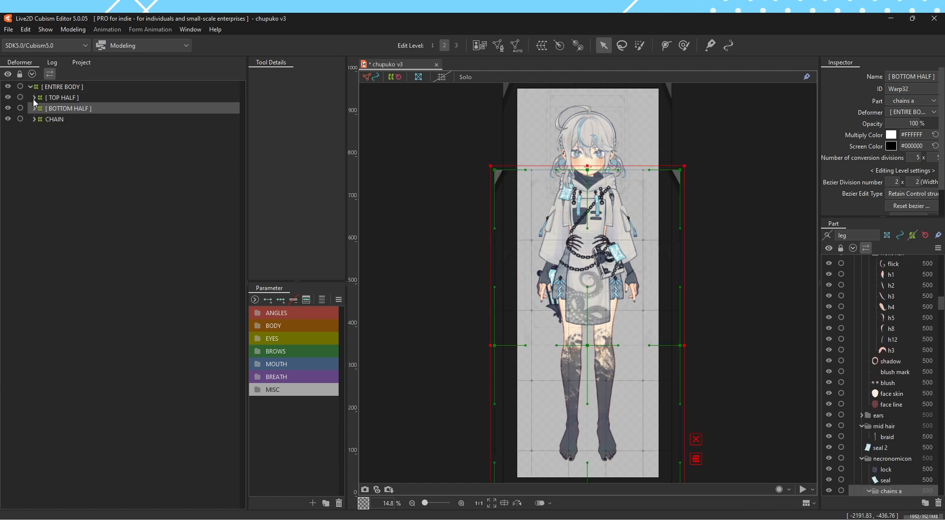
pyautogui.click(34, 98)
pyautogui.click(81, 97)
pyautogui.click(77, 107)
pyautogui.click(87, 154)
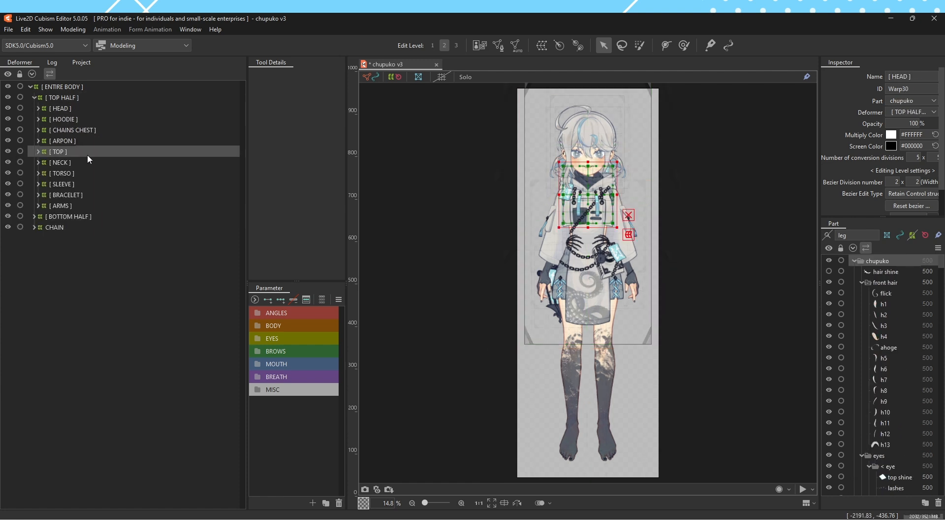
pyautogui.click(89, 131)
pyautogui.click(88, 119)
# Try moving the [ HEAD ] deformer separately from the rest of [ TOP HALF ]
pyautogui.click(88, 108)
pyautogui.click(91, 98)
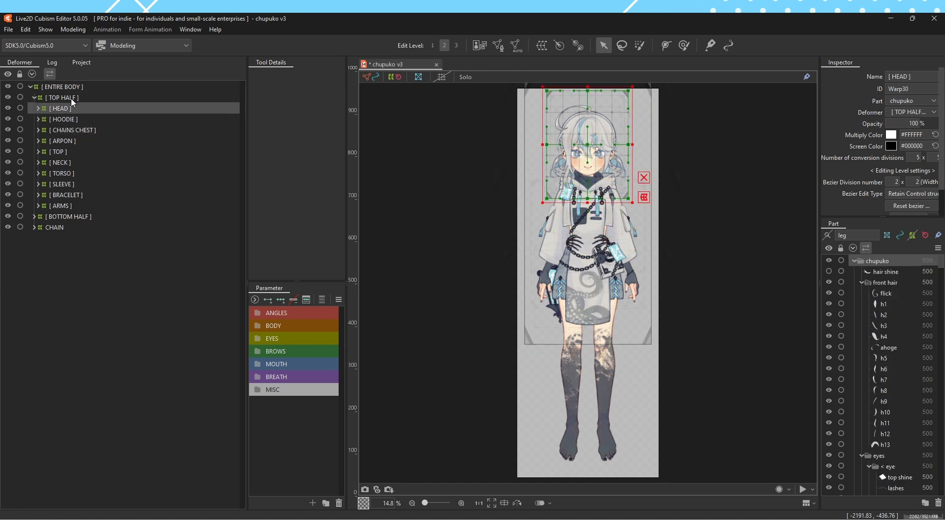
pyautogui.click(69, 109)
pyautogui.moveTo(547, 134); pyautogui.dragTo(621, 83)
# View the areas covered by the [ BRACELET ], [ ARMS ] and [ HEAD ] deformers, and collapse [ TOP HALF ]
pyautogui.click(94, 196)
pyautogui.click(93, 206)
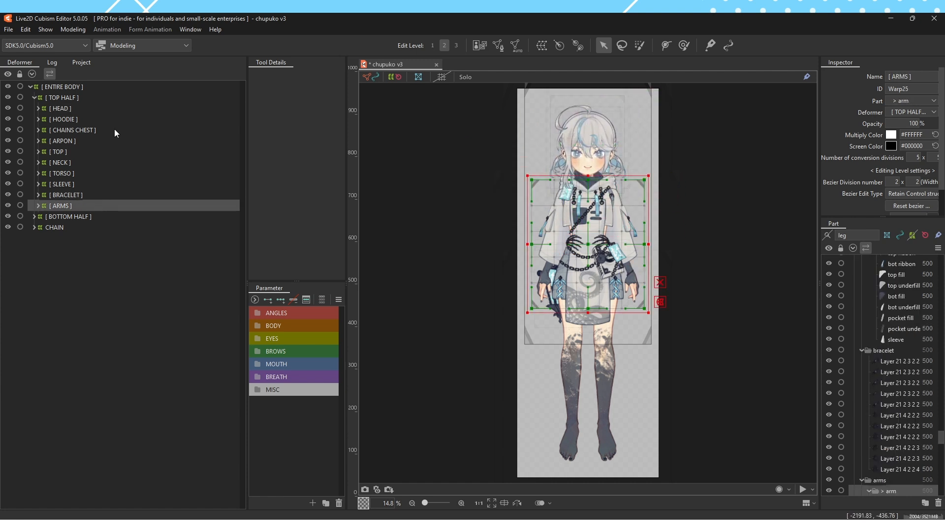
pyautogui.click(107, 108)
pyautogui.click(61, 97)
pyautogui.click(34, 97)
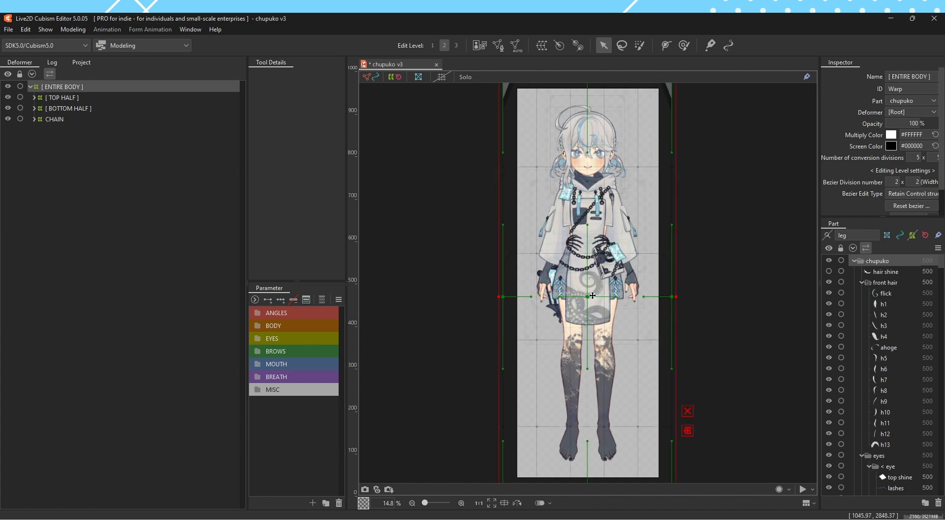
# Try shifting the [ TOP HALF ] deformer away from the legs, and select its [ HEAD ] child deformer
pyautogui.moveTo(555, 212); pyautogui.dragTo(520, 200)
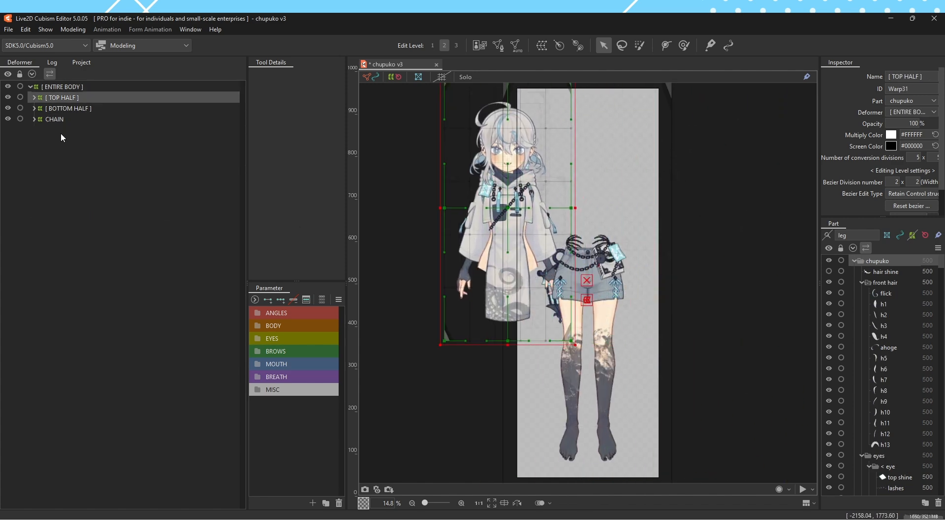
pyautogui.moveTo(719, 250); pyautogui.dragTo(723, 259)
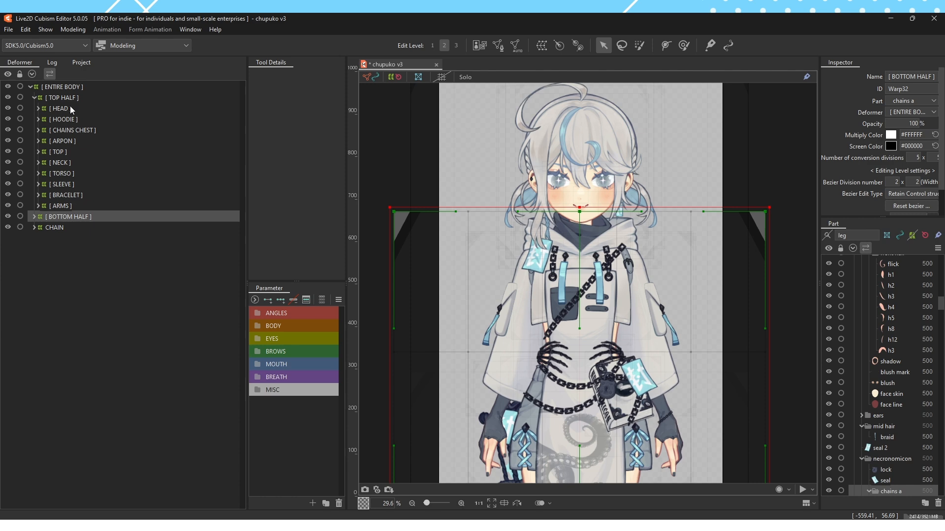
pyautogui.click(60, 108)
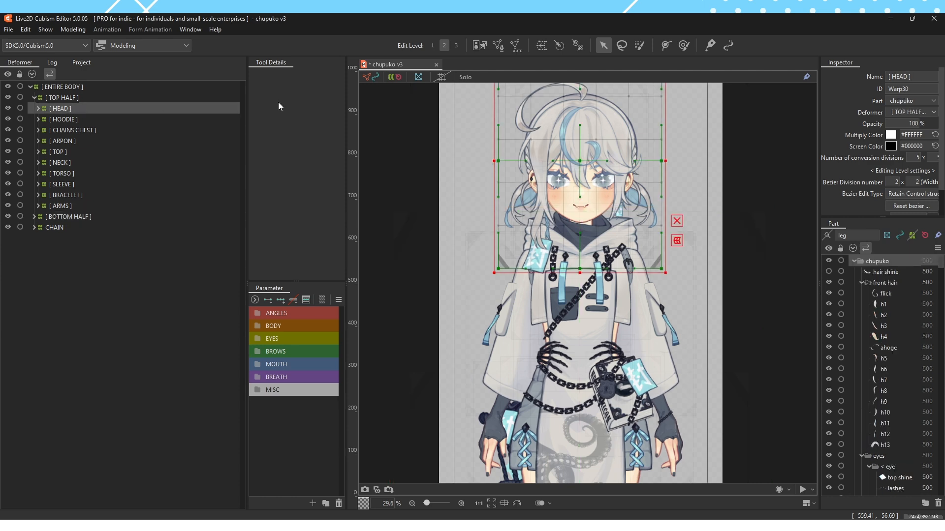
# Expand the [ HEAD ] deformer and select its child deformers from [ HAIR ] to [ FACE ] to view the areas they cover
pyautogui.moveTo(587, 143); pyautogui.dragTo(518, 193)
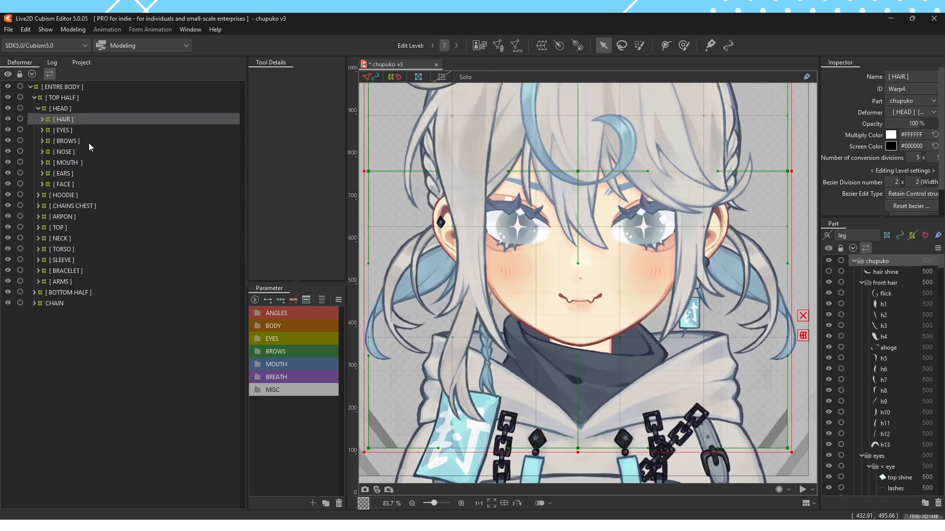
pyautogui.keyDown('shift'); pyautogui.click(90, 190); pyautogui.keyUp('shift')
pyautogui.click(85, 185)
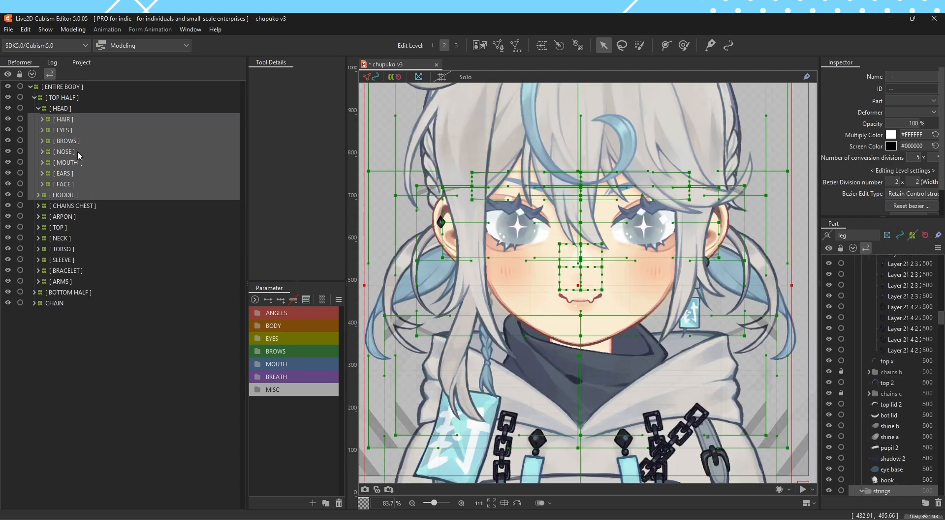
pyautogui.click(76, 121)
pyautogui.keyDown('shift'); pyautogui.click(72, 184); pyautogui.keyUp('shift')
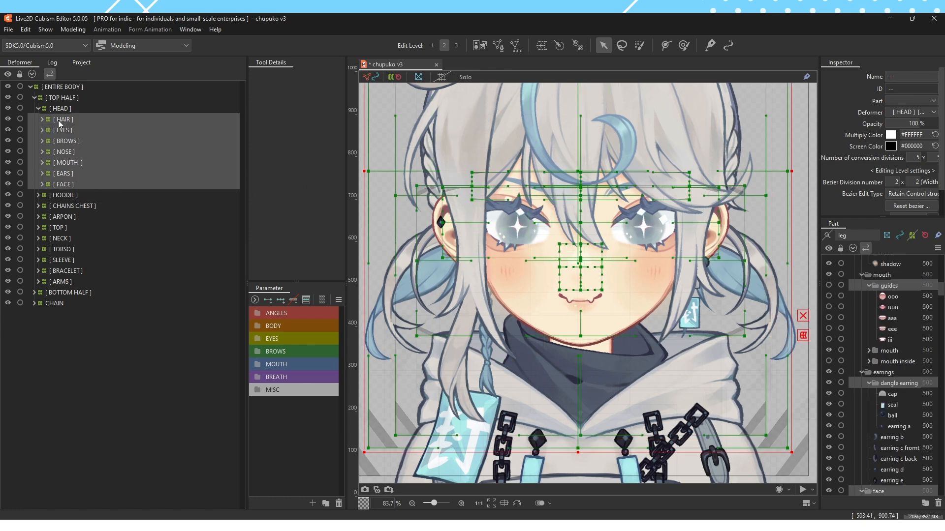
# Expand the [ HAIR ] deformer and view the area covered by its [ FRONT HAIR ] child
pyautogui.click(40, 121)
pyautogui.click(42, 121)
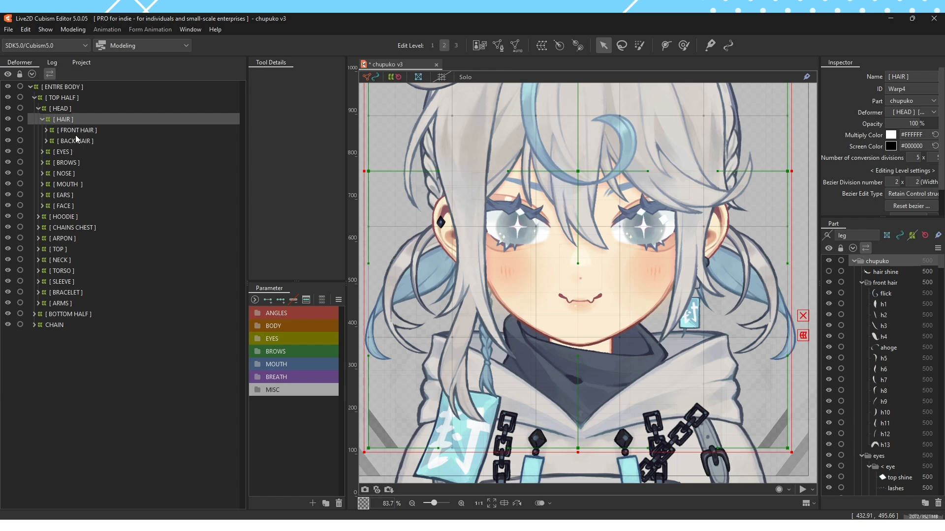
pyautogui.click(75, 131)
pyautogui.scroll(-2, 401, 237)
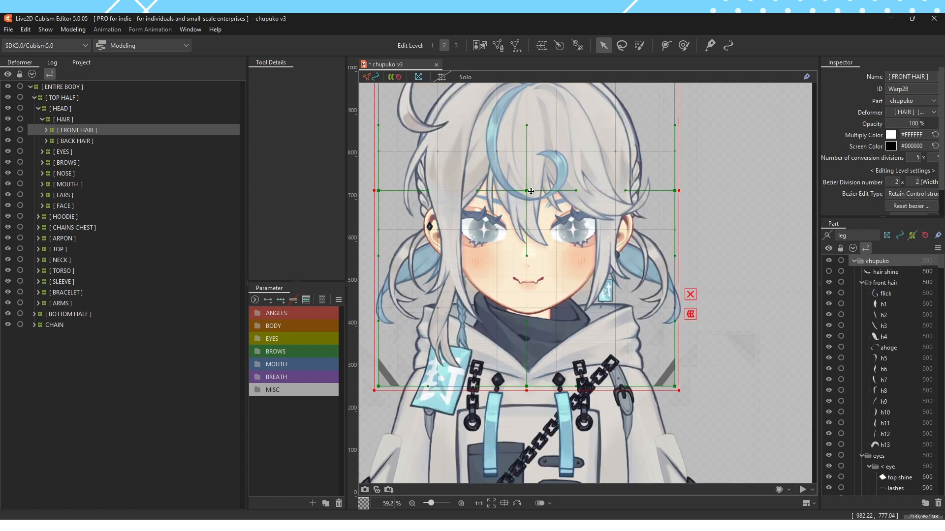
# Expand [ FRONT HAIR ] and examine the hair pieces it contains, from hair shine to h13
pyautogui.click(46, 131)
pyautogui.click(71, 187)
pyautogui.click(93, 130)
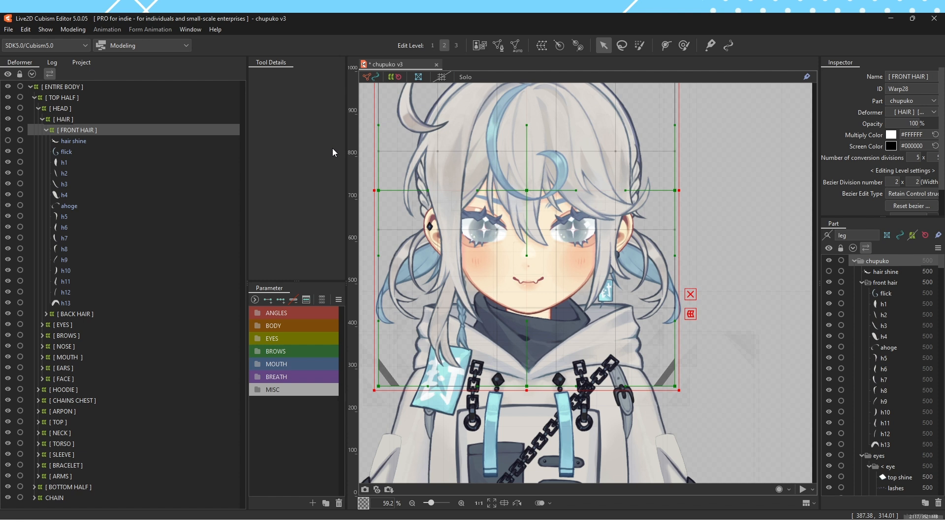
# Try moving the parent [ HAIR ] deformer, and collapse [ FRONT HAIR ]
pyautogui.click(163, 120)
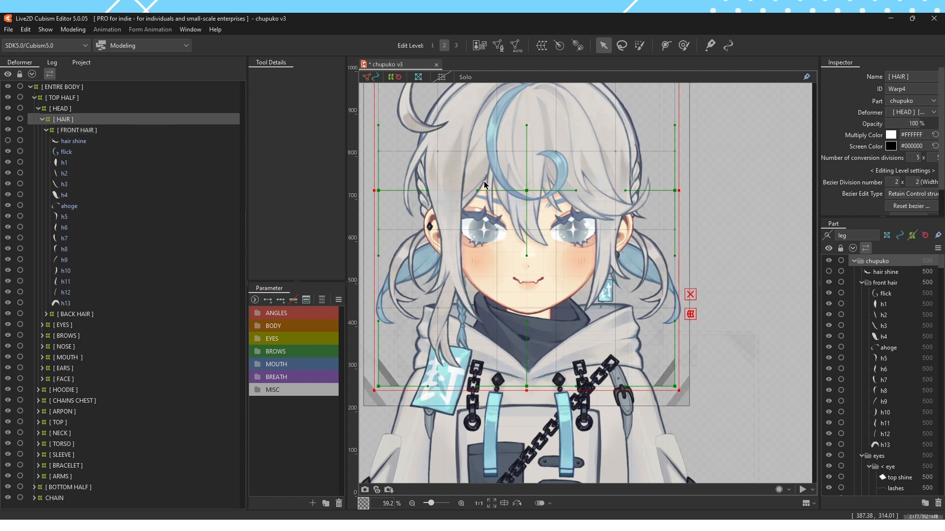
pyautogui.moveTo(524, 195); pyautogui.dragTo(618, 162)
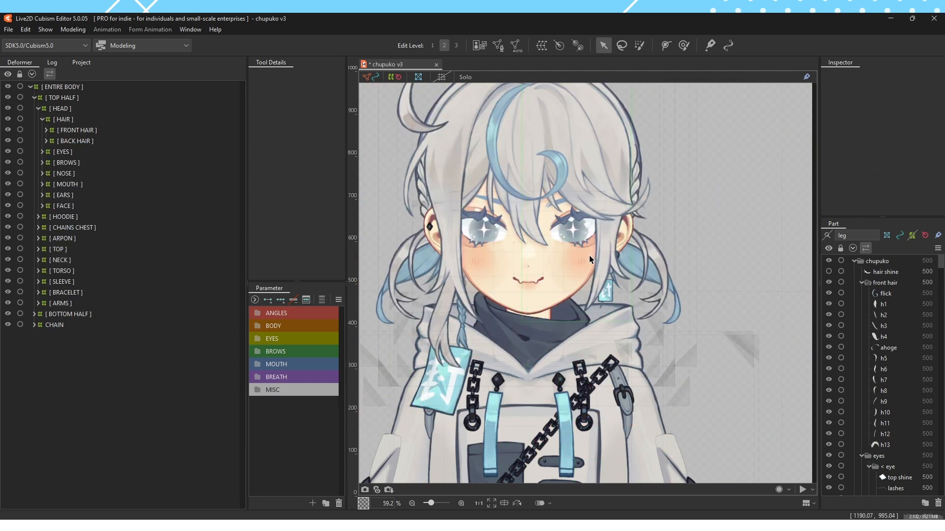
pyautogui.scroll(-2, 557, 246)
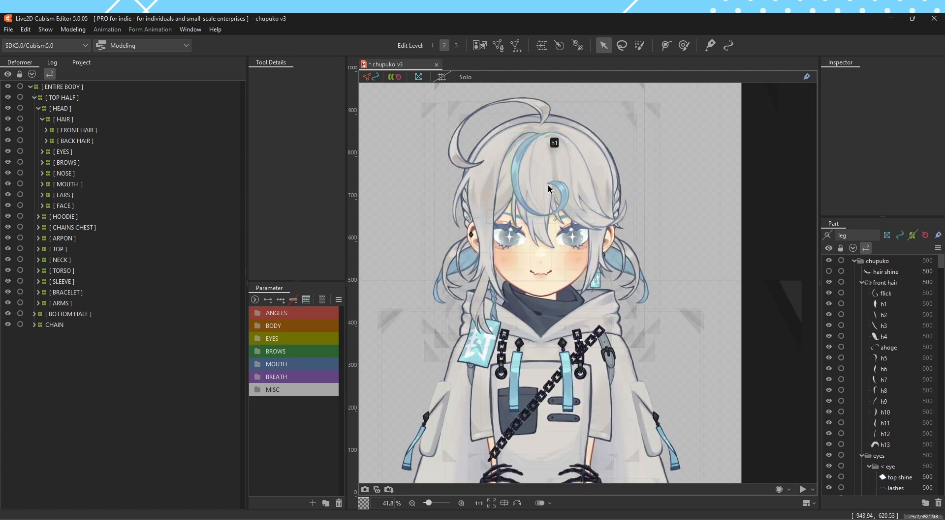
# Compare the areas covered by the [ FRONT HAIR ] and [ BACK HAIR ] deformers
pyautogui.click(71, 153)
pyautogui.click(82, 88)
pyautogui.click(96, 131)
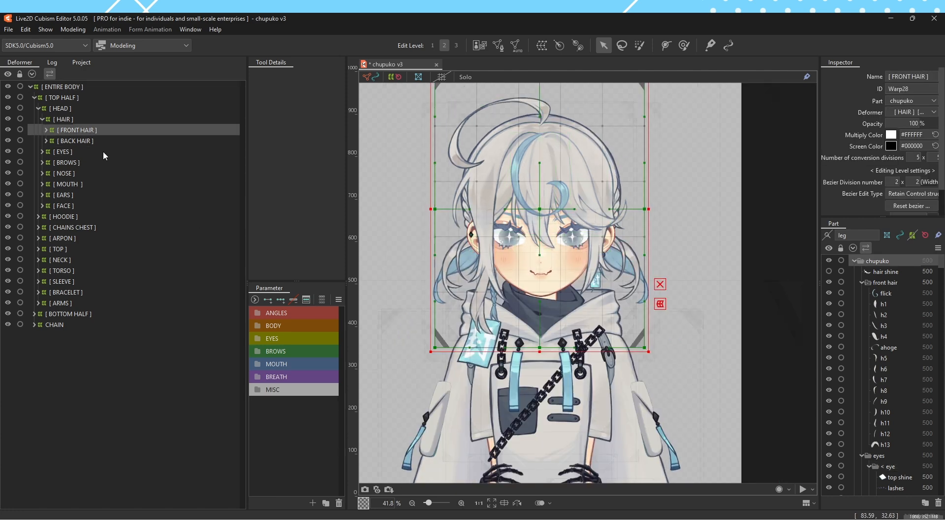
pyautogui.click(102, 152)
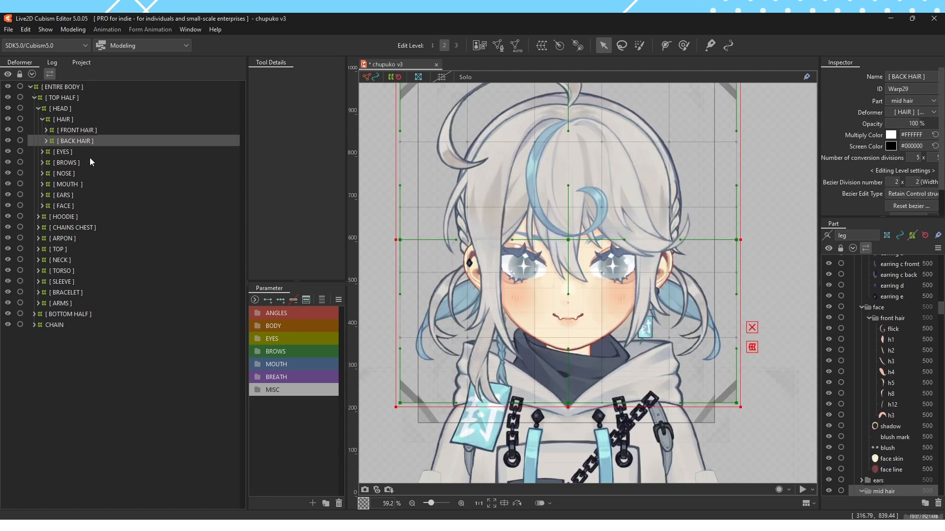
# Expand the [ EYES ] deformer and view the areas covered by its [ <EYE ] and [ >EYE ] children
pyautogui.click(54, 154)
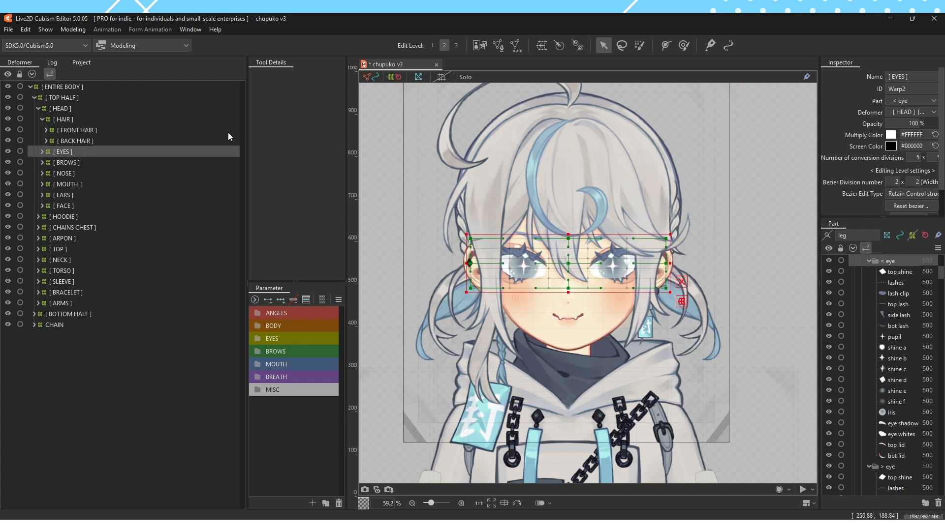
pyautogui.click(42, 152)
pyautogui.click(78, 162)
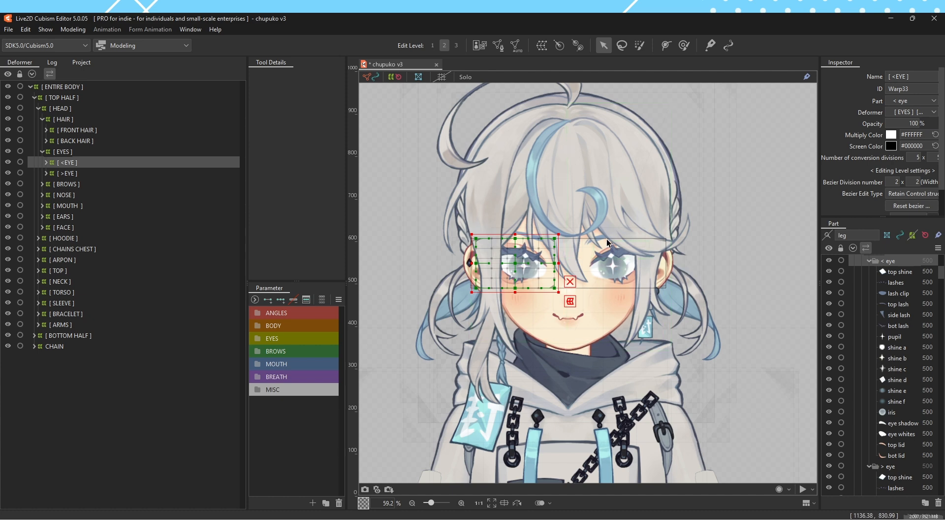
pyautogui.click(183, 175)
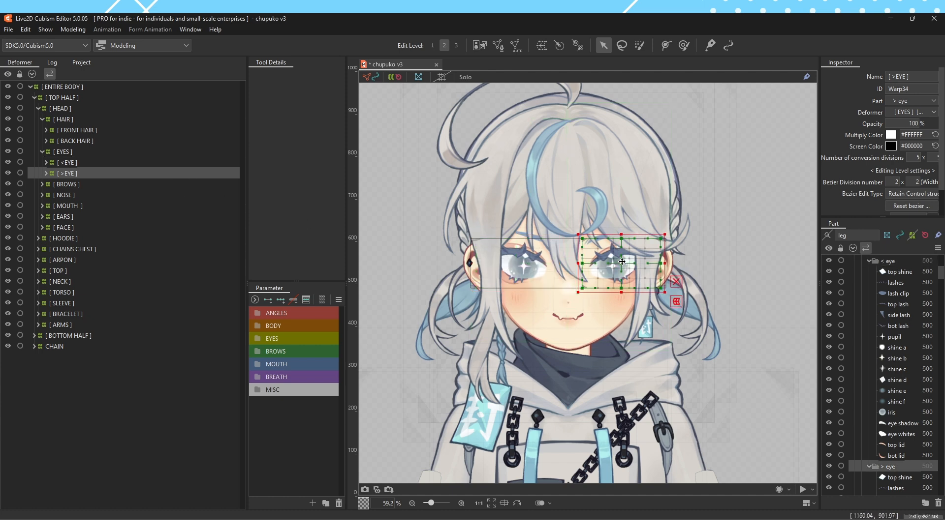
pyautogui.moveTo(616, 267); pyautogui.dragTo(622, 262)
# Widen the Tool Details and Parameter palettes, and select the [ MOUTH ] deformer
pyautogui.moveTo(248, 281); pyautogui.dragTo(192, 289)
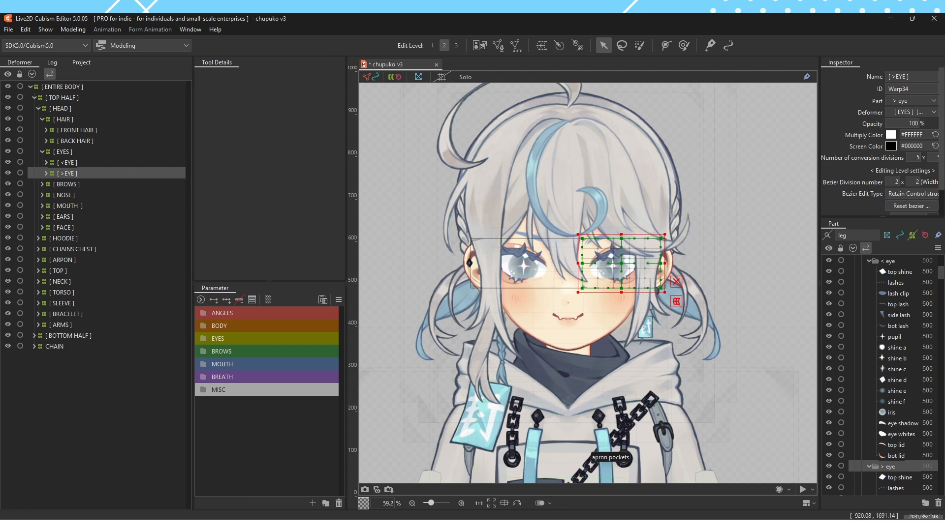
pyautogui.click(96, 203)
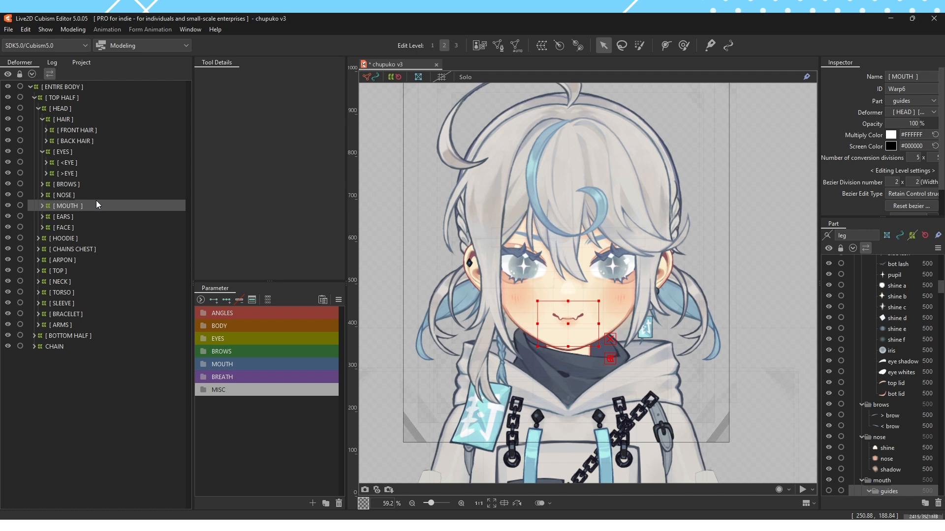
pyautogui.click(70, 226)
pyautogui.click(90, 206)
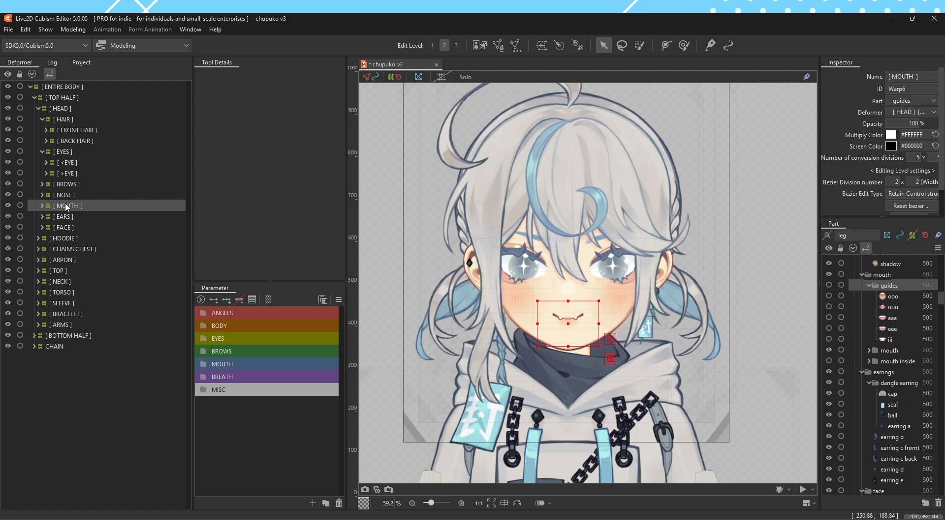
# Expand [ MOUTH ], collapse the guides part folder, and briefly show the guides to view the mouth deformer's grid
pyautogui.click(869, 286)
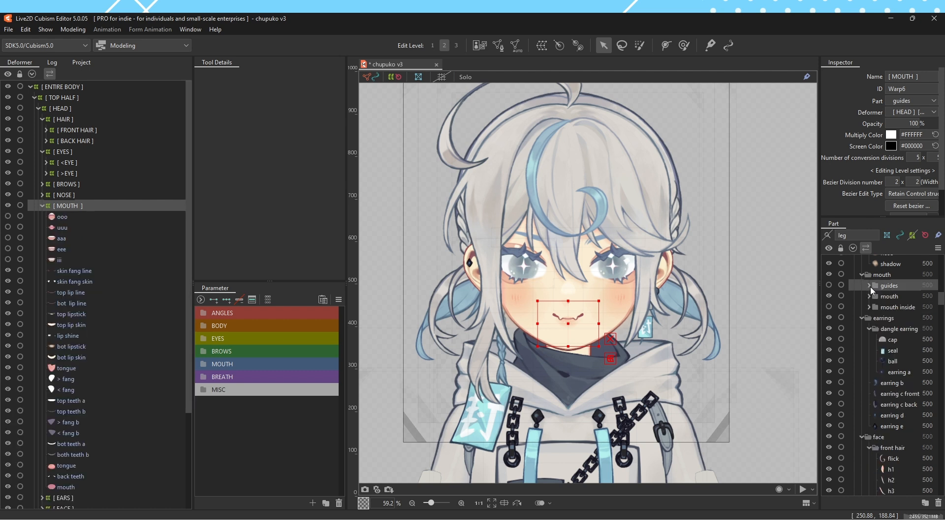
pyautogui.click(830, 285)
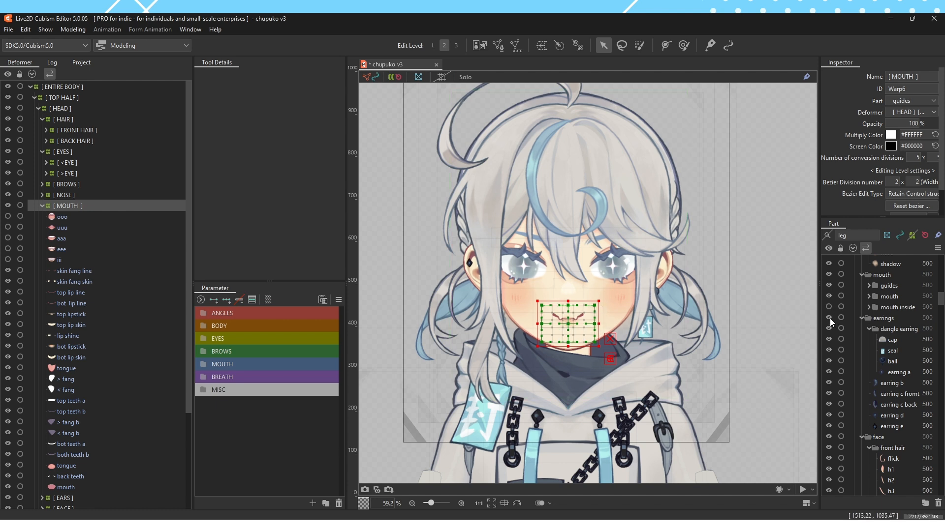
pyautogui.click(829, 285)
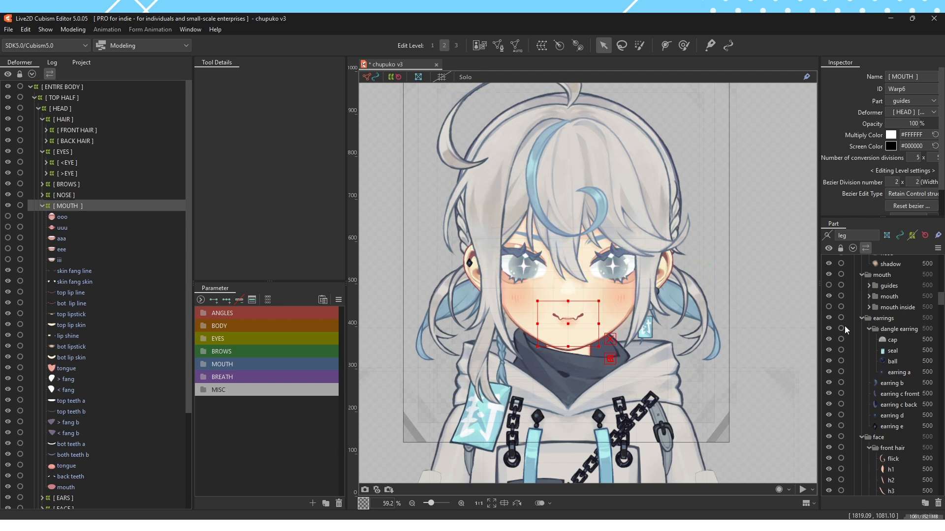
# Select the h1 bangs piece inside [ FRONT HAIR ] and unlock it
pyautogui.click(545, 217)
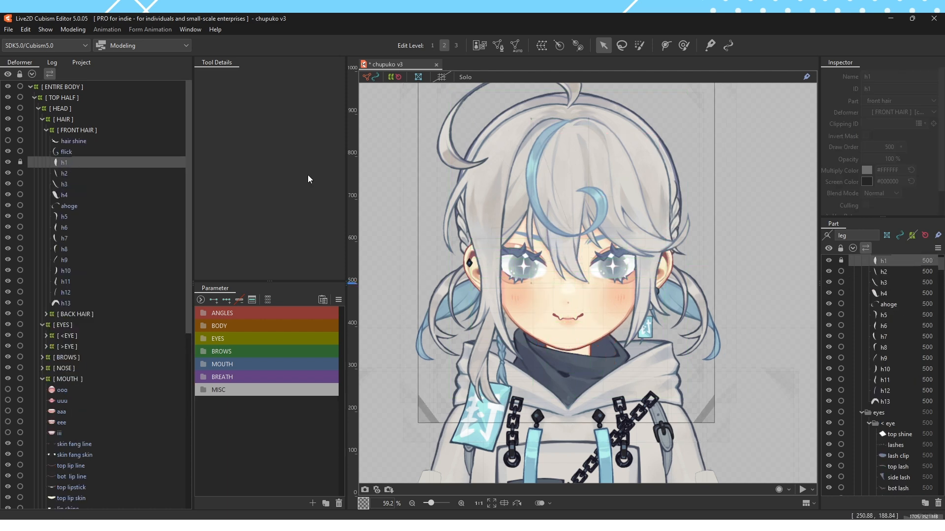
pyautogui.scroll(3, 564, 141)
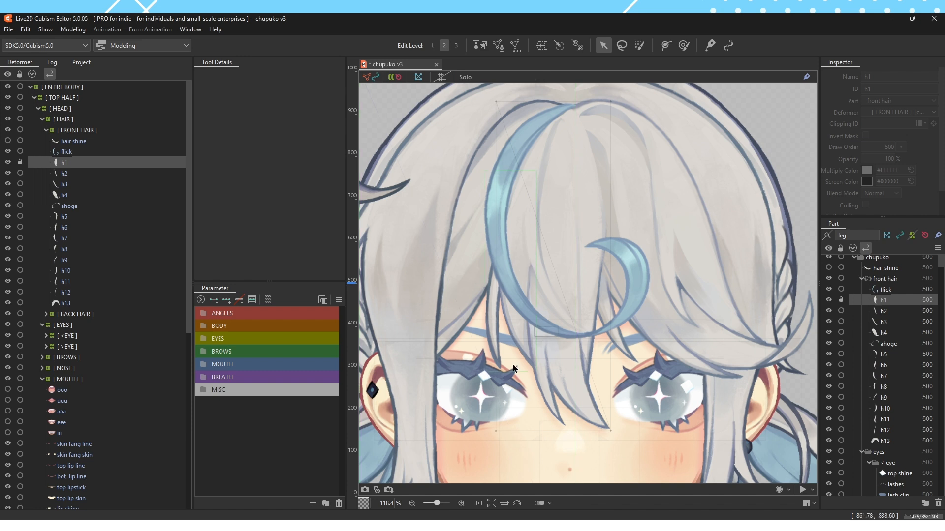
pyautogui.click(20, 162)
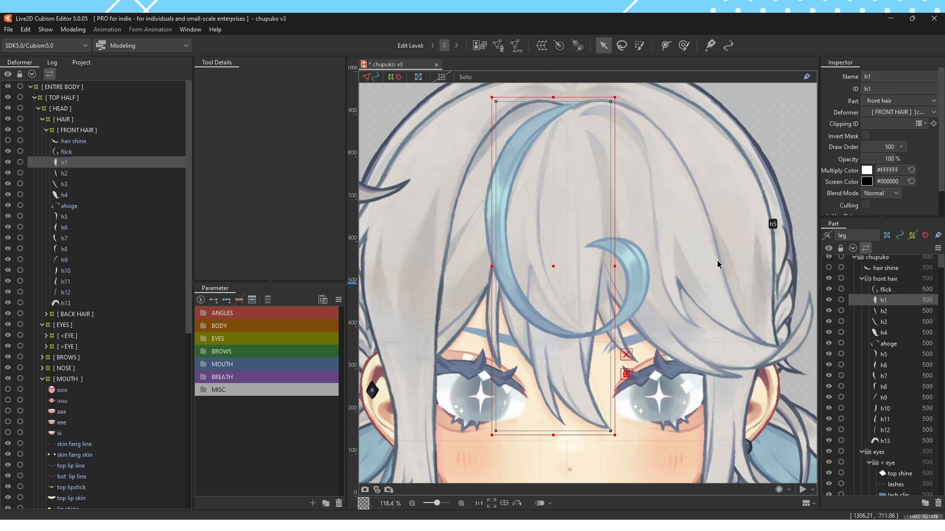
# Try moving the h1 bangs piece toward the character's other eye, and undo the move
pyautogui.moveTo(554, 273); pyautogui.dragTo(663, 295)
pyautogui.hotkey('ctrl', 'z')
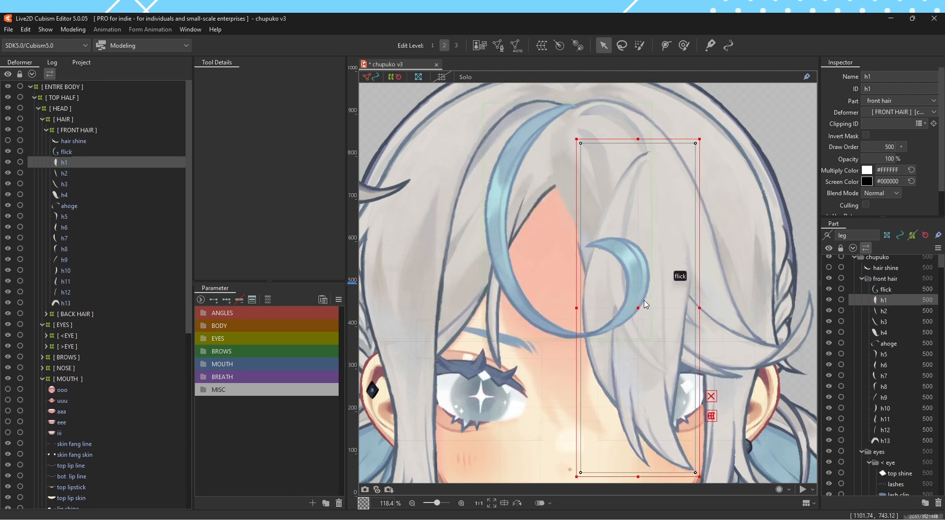
pyautogui.scroll(-2, 644, 300)
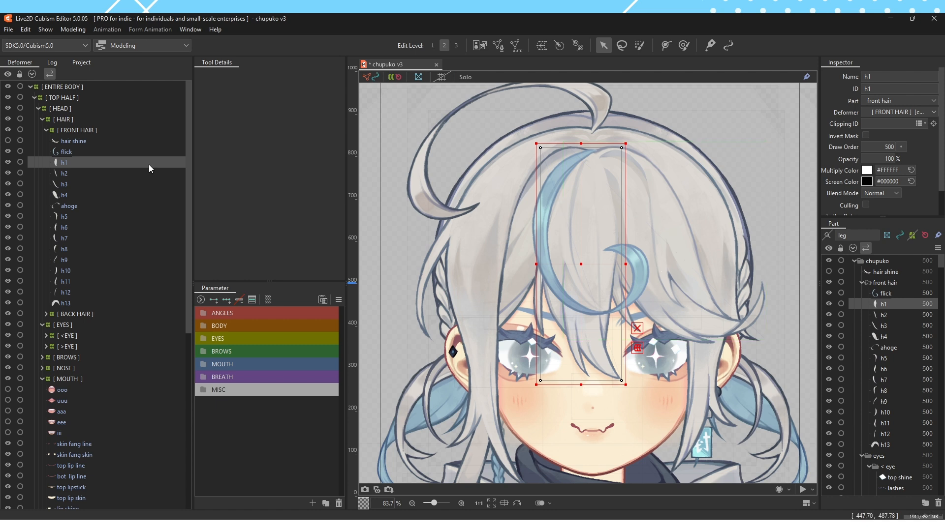
# Compare the [ FRONT HAIR ] deformer with the h1 piece it contains, leaving h1 selected
pyautogui.click(87, 131)
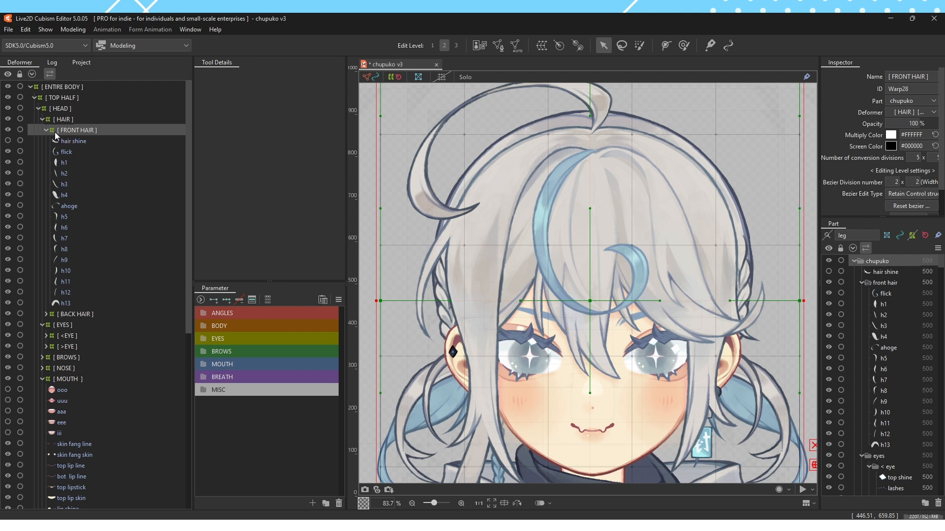
pyautogui.click(610, 297)
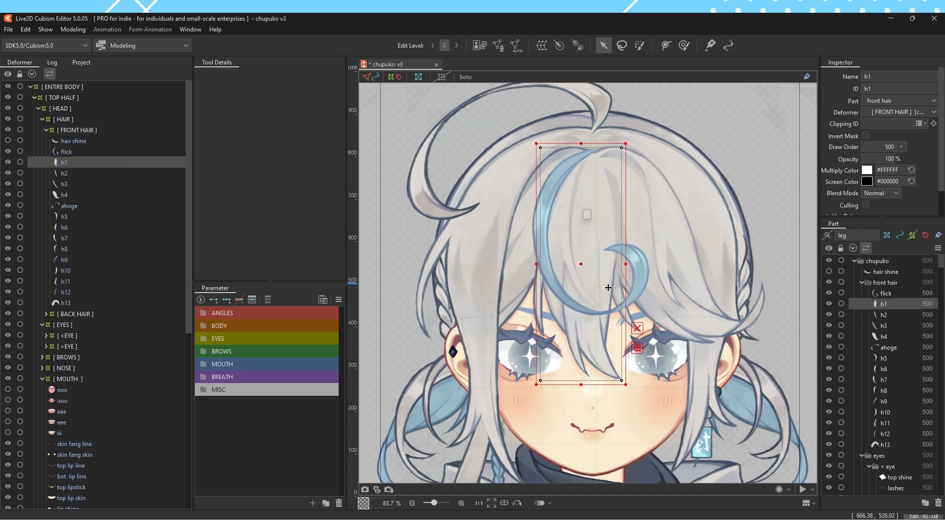
pyautogui.scroll(2, 582, 269)
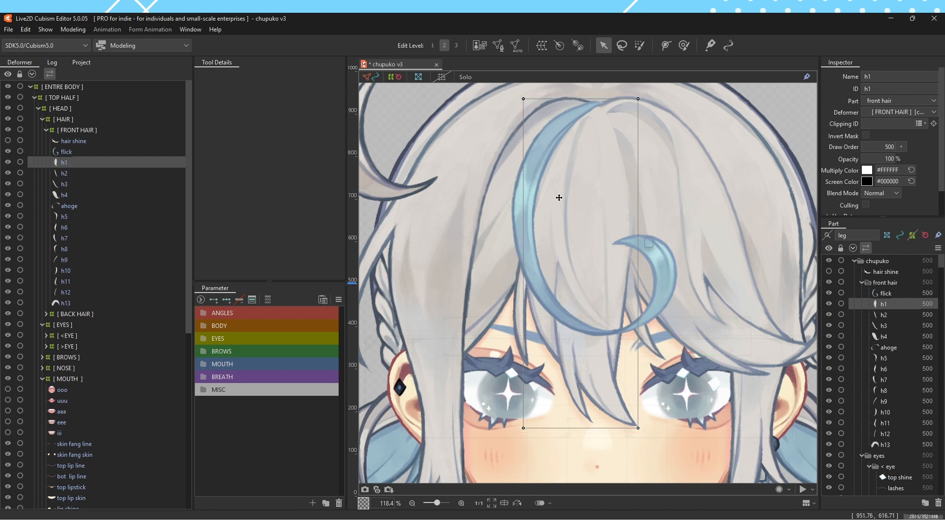
# Hide h1's bounding box, try pulling its lower-left corner point up across the bangs, undo it, and reselect h1
pyautogui.click(653, 351)
pyautogui.moveTo(524, 428); pyautogui.dragTo(693, 233)
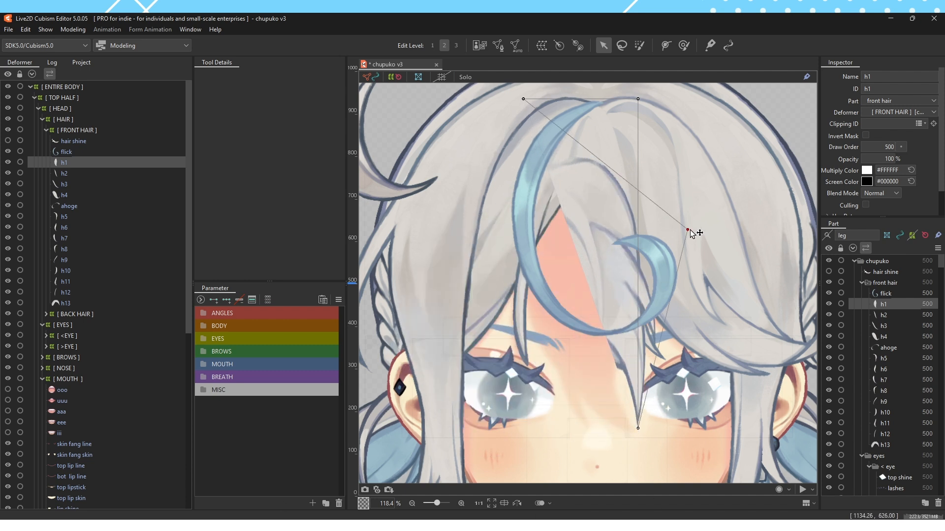
pyautogui.hotkey('ctrl', 'z')
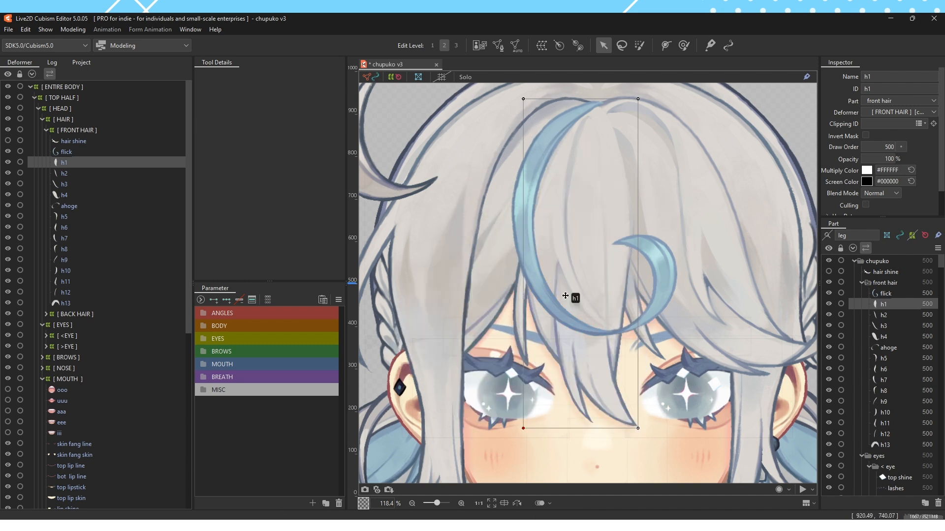
pyautogui.click(97, 164)
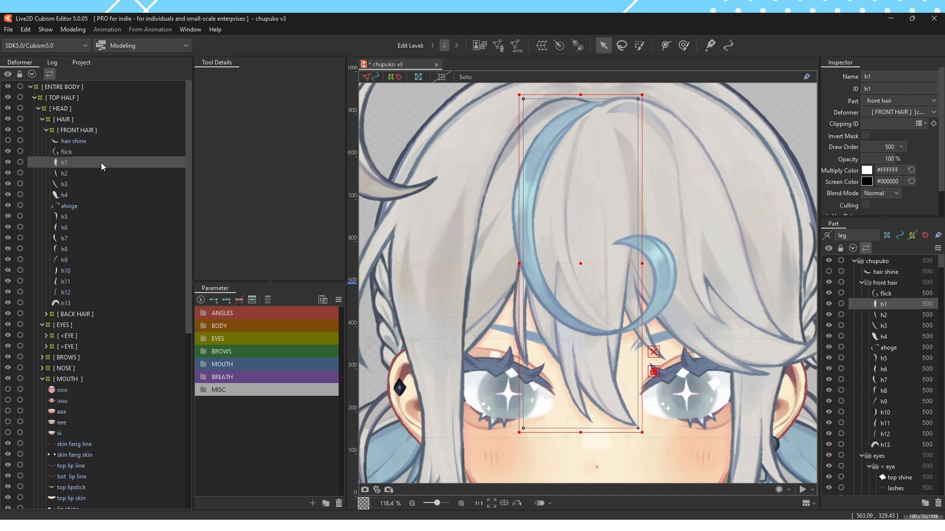
# Find the Show/Hide Bounding Box command in the keyboard shortcut settings and assign Ctrl+H to it
pyautogui.click(12, 30)
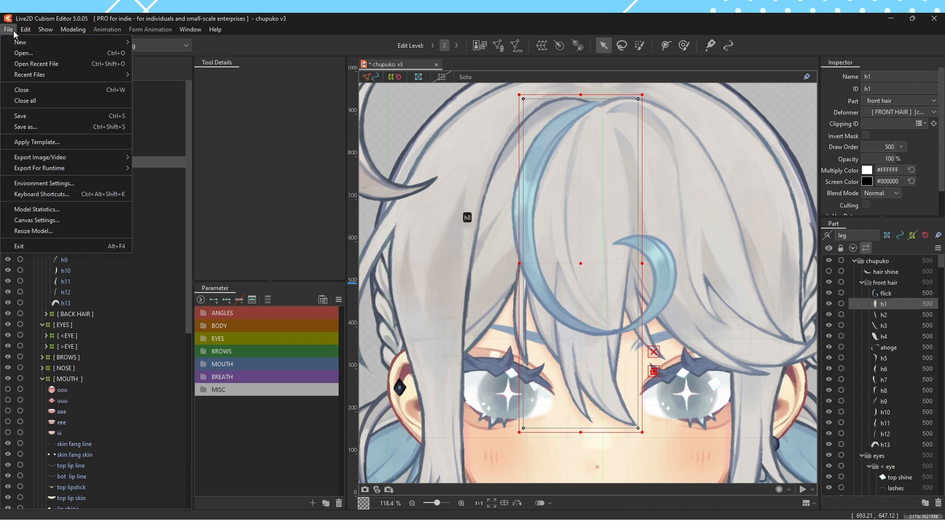
pyautogui.click(75, 195)
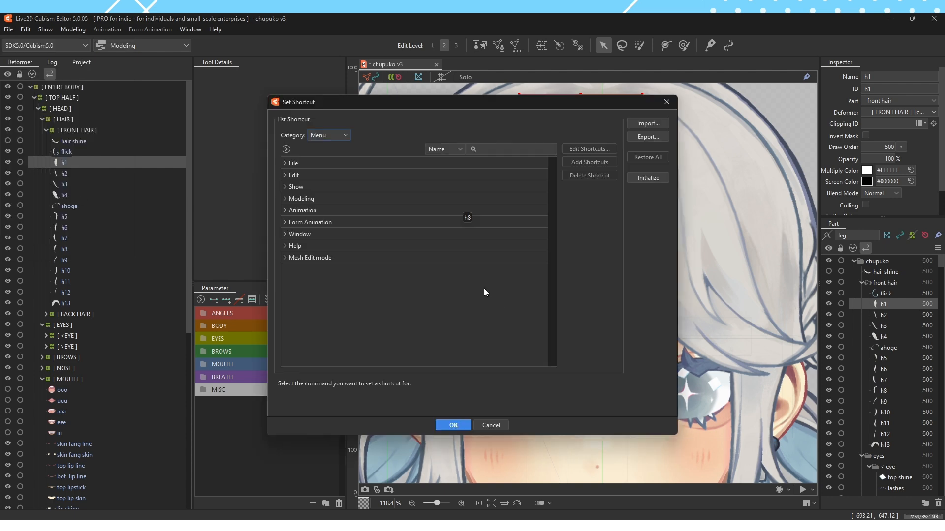
pyautogui.write('bounding')
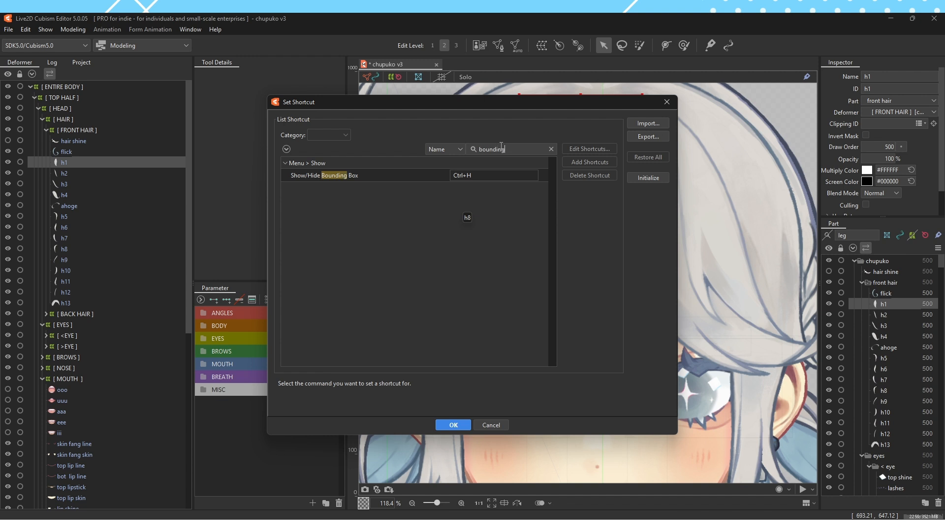
pyautogui.click(339, 176)
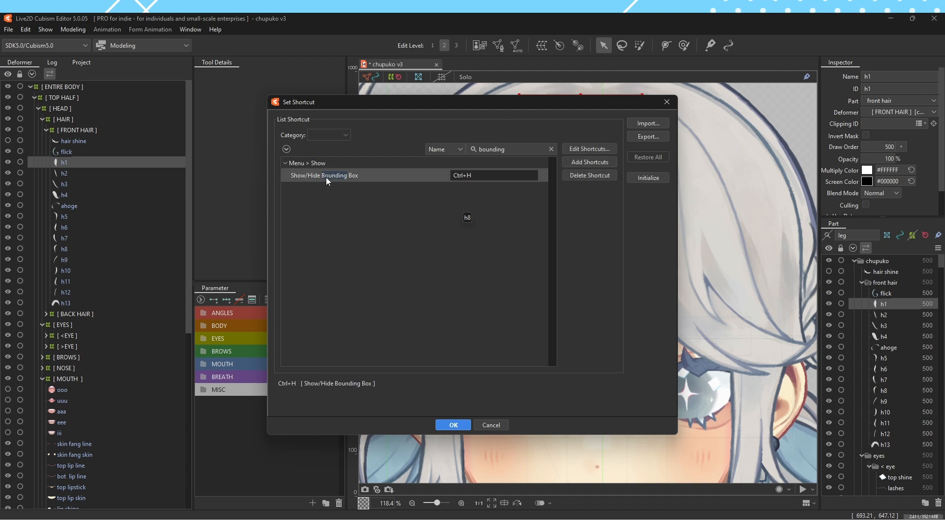
pyautogui.doubleClick(468, 176)
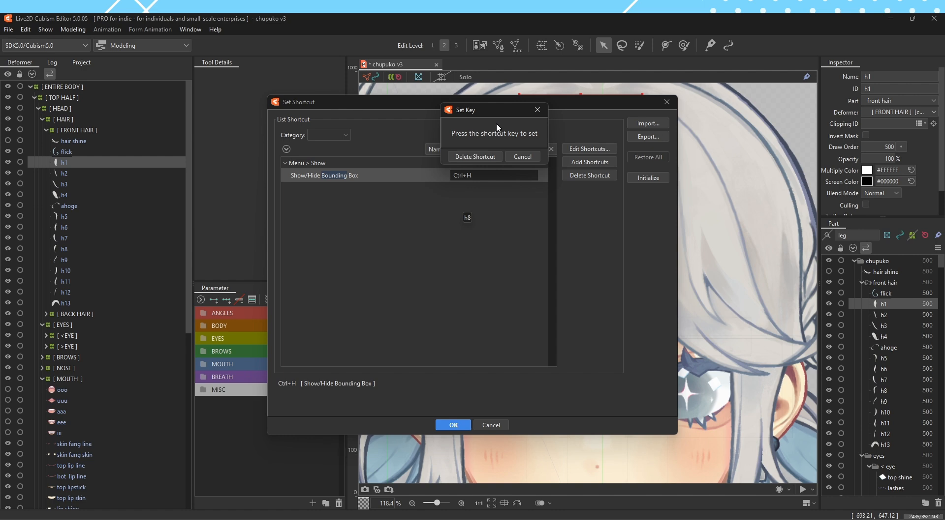
pyautogui.hotkey('ctrl', 'h')
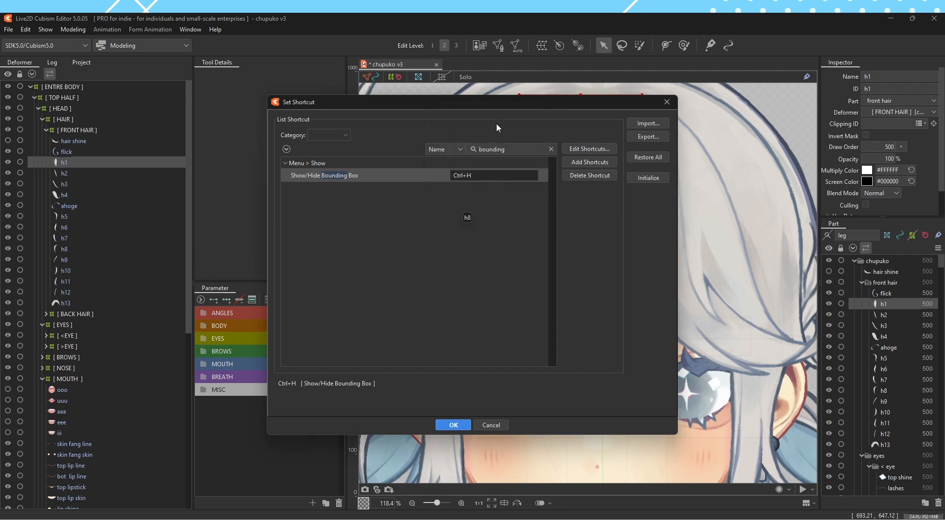
pyautogui.click(453, 426)
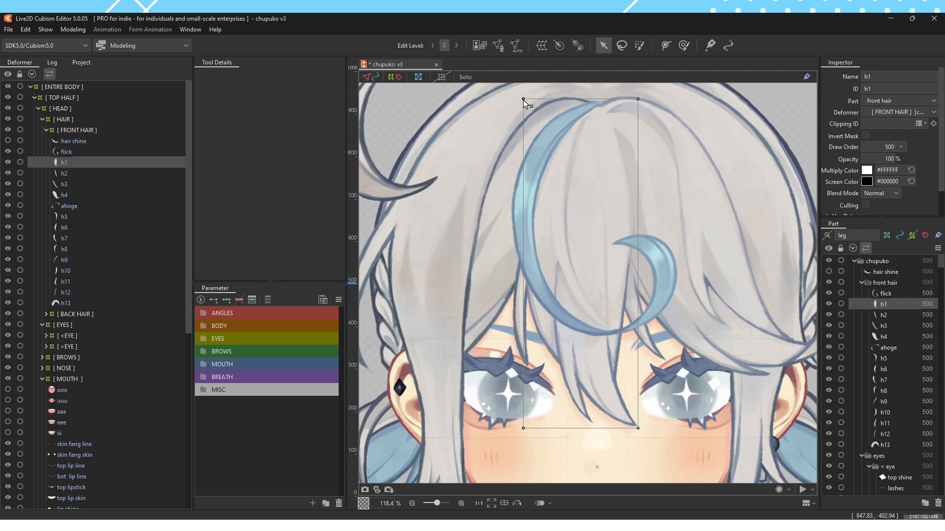
# Try pulling h1's upper-left corner point outward across the hair, and undo the distortion
pyautogui.moveTo(523, 99); pyautogui.dragTo(382, 192)
pyautogui.moveTo(392, 236); pyautogui.dragTo(471, 274)
pyautogui.hotkey('ctrl', 'z')
# Generate an automatic mesh for the h1 bangs piece with the Standard preset
pyautogui.click(515, 47)
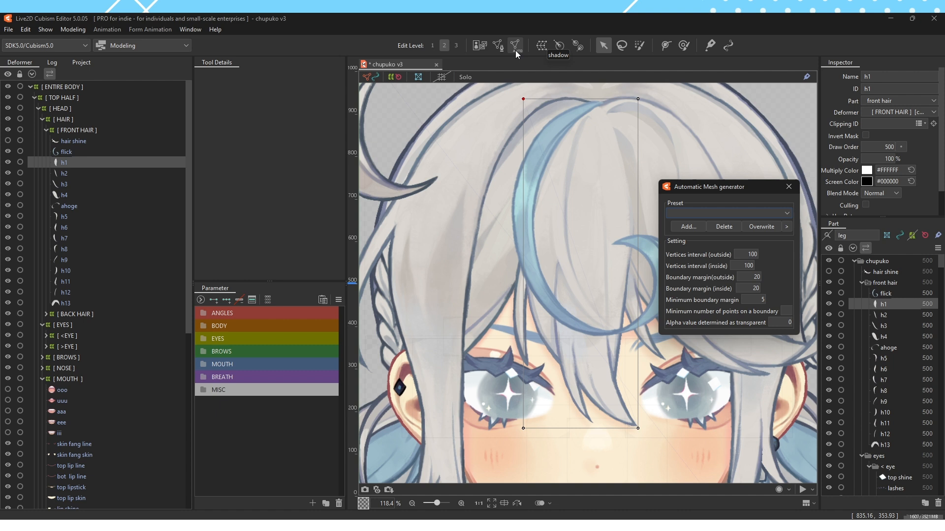
pyautogui.click(719, 210)
pyautogui.click(704, 223)
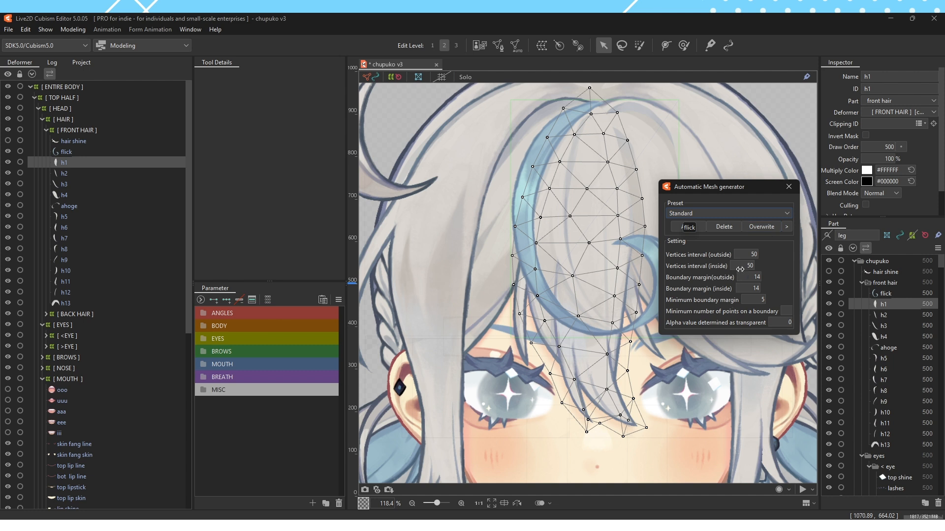
# Try the Deformation (Little) and Deformation (Heavy) presets on h1's automatic mesh
pyautogui.click(720, 215)
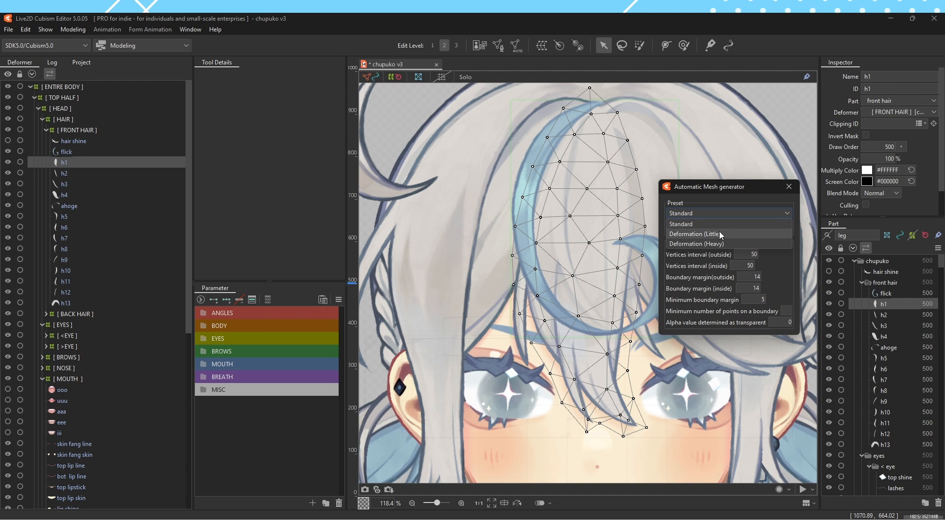
pyautogui.click(719, 231)
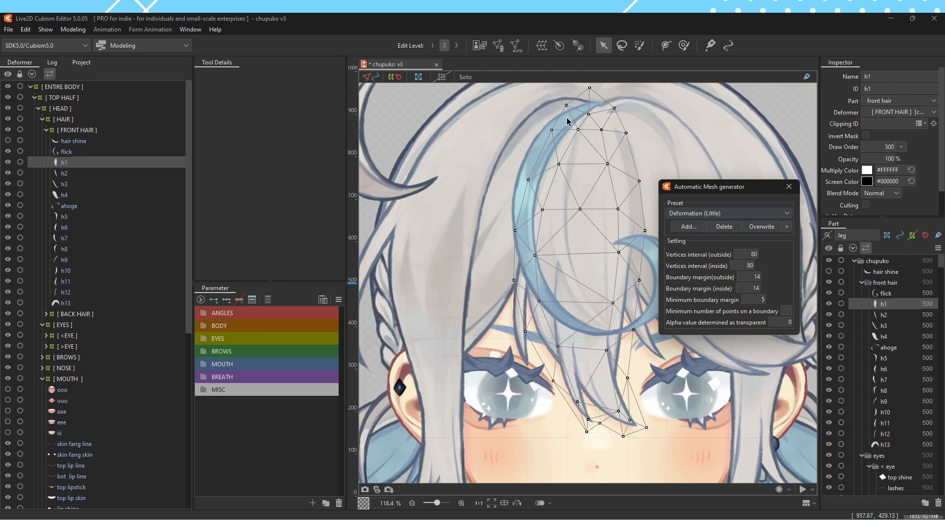
pyautogui.click(713, 214)
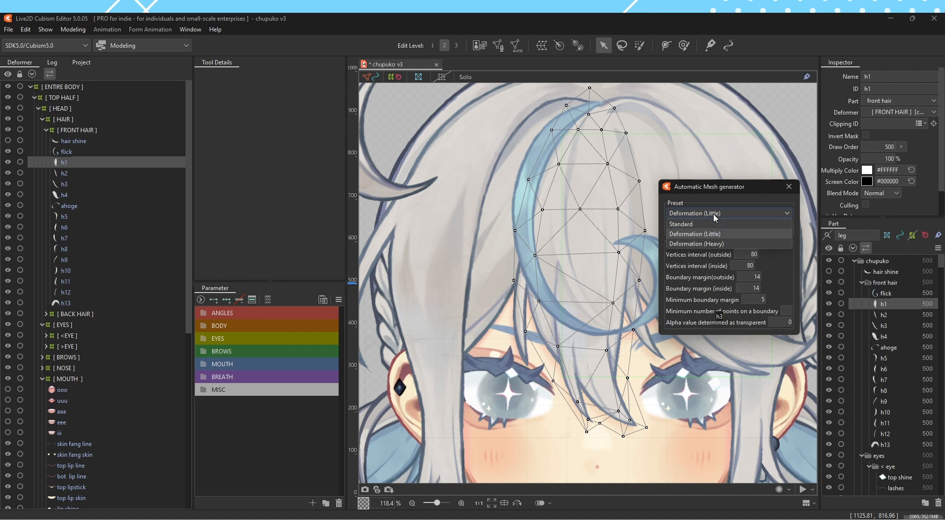
pyautogui.click(710, 243)
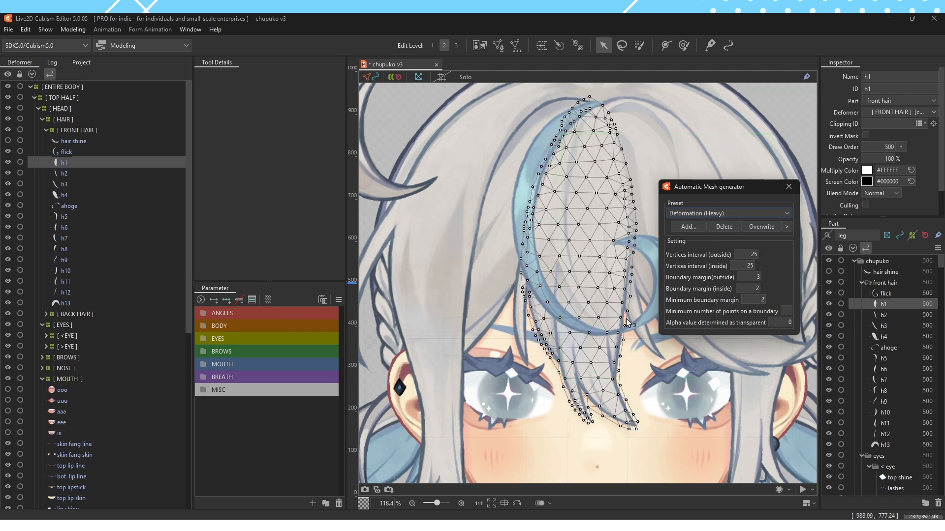
# Return h1's automatic mesh to the Standard preset and close the mesh generator
pyautogui.click(731, 214)
pyautogui.click(731, 226)
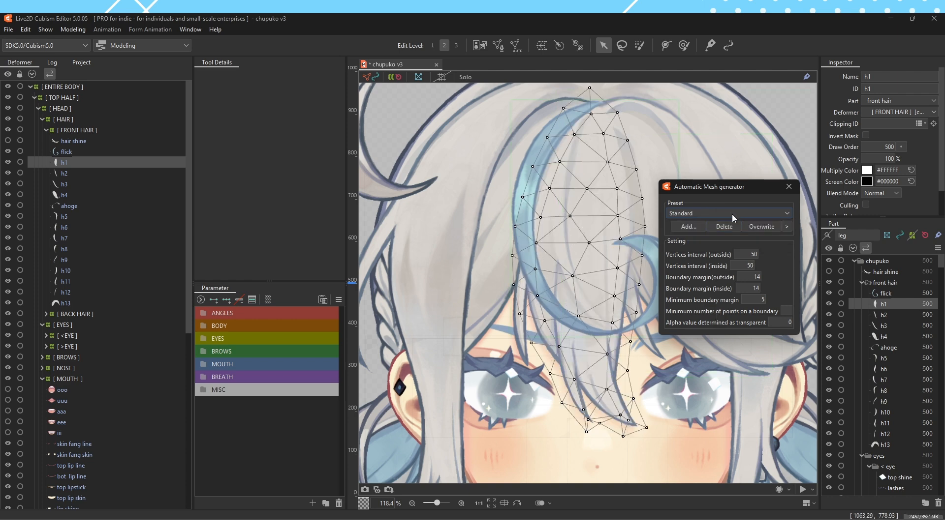
pyautogui.click(734, 211)
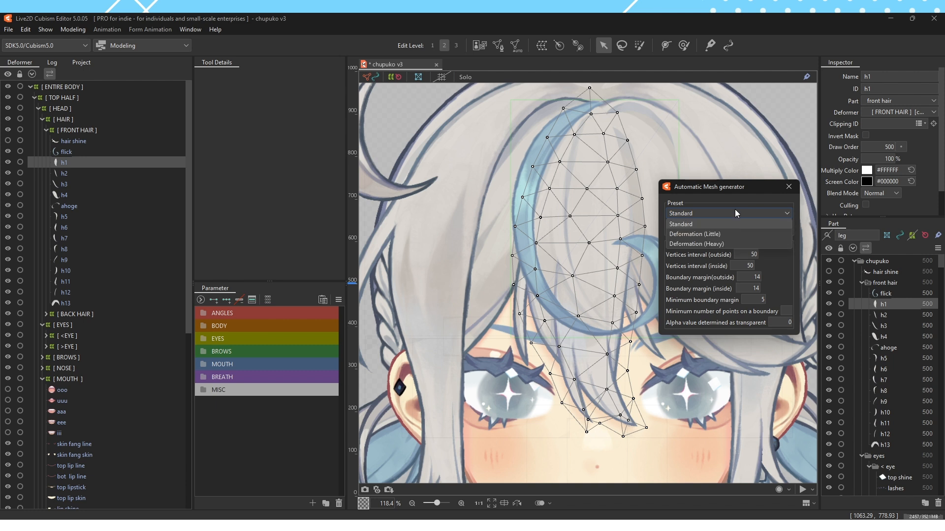
pyautogui.click(742, 213)
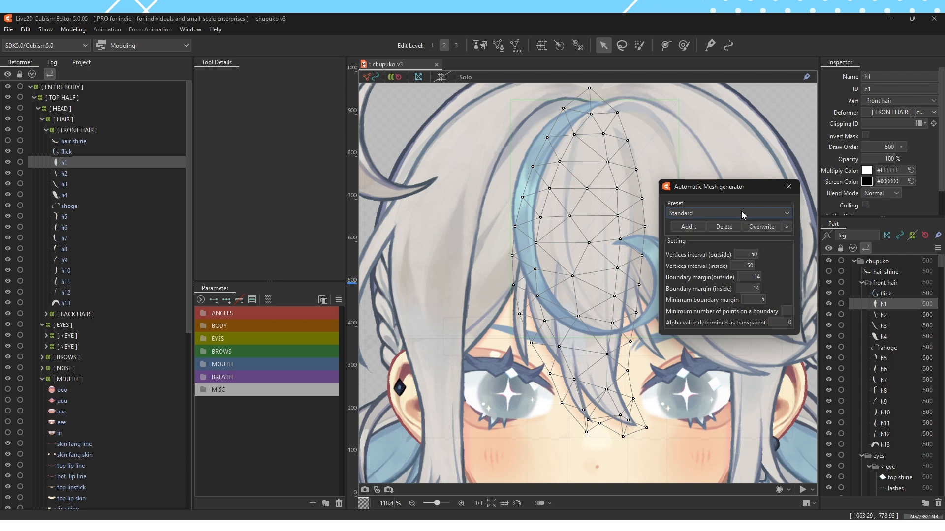
pyautogui.click(789, 186)
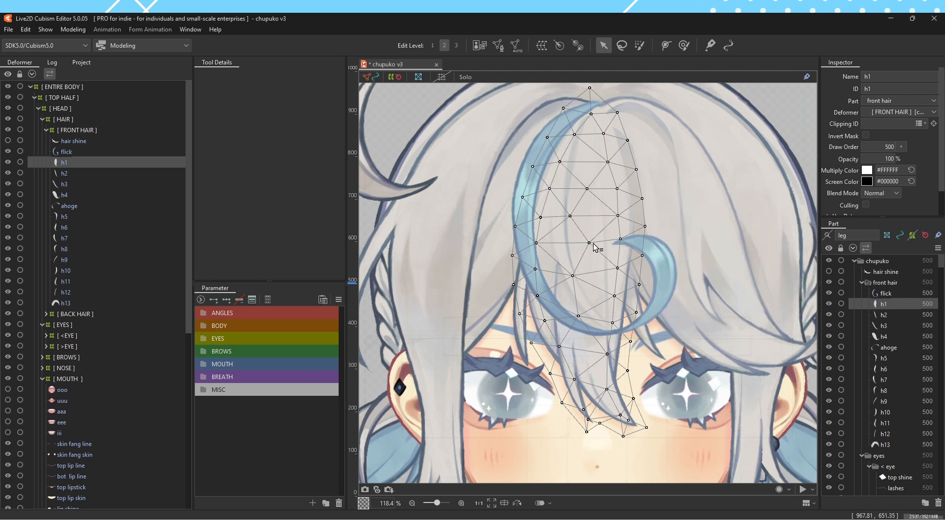
# Try moving a point in the middle of h1's new mesh, and undo the move
pyautogui.moveTo(593, 243)
pyautogui.mouseDown()
pyautogui.moveTo(580, 289)
pyautogui.moveTo(601, 278)
pyautogui.moveTo(579, 277)
pyautogui.moveTo(637, 272)
pyautogui.moveTo(585, 244)
pyautogui.mouseUp()
pyautogui.hotkey('ctrl', 'z')
pyautogui.hotkey('ctrl', 'z')
pyautogui.hotkey('ctrl', 'z')
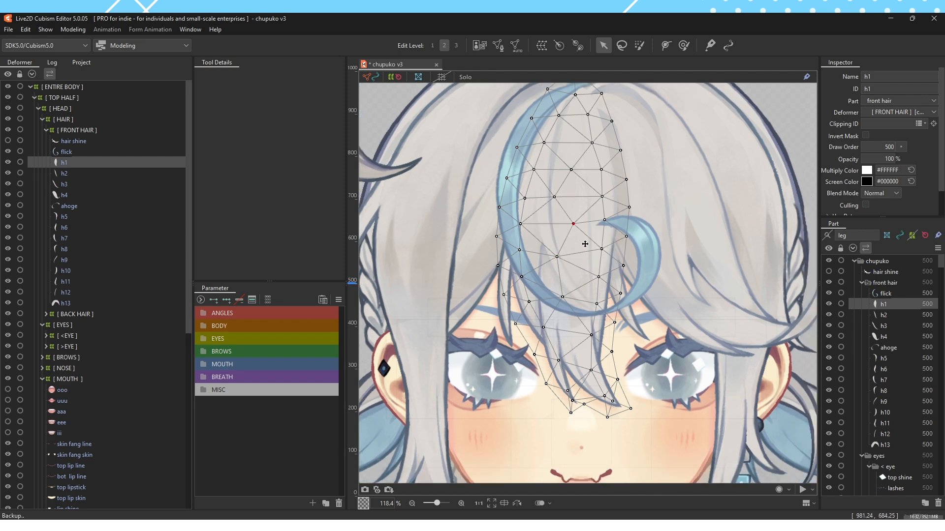
# Compare the meshes of h2, flick, h3 and ahoge with h1's mesh, ending with h1 selected
pyautogui.scroll(-2, 586, 242)
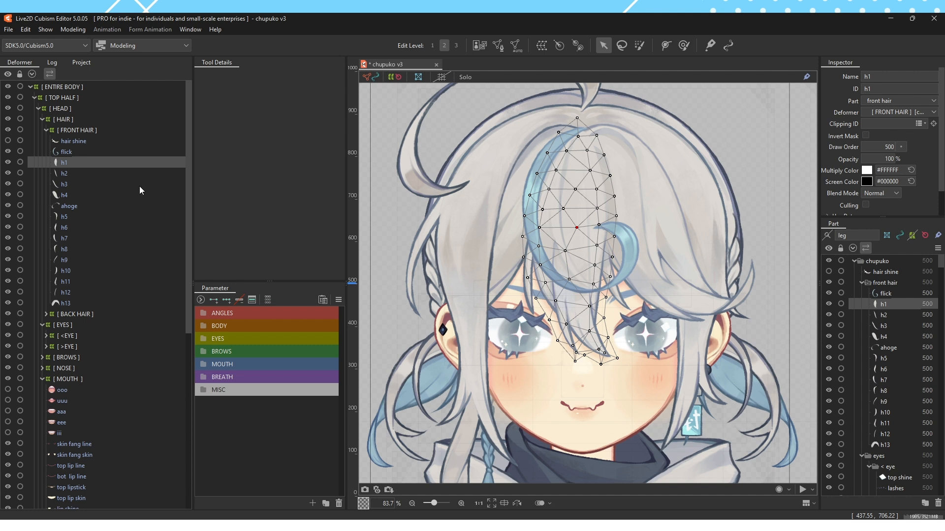
pyautogui.click(78, 173)
pyautogui.click(79, 154)
pyautogui.click(78, 184)
pyautogui.click(75, 204)
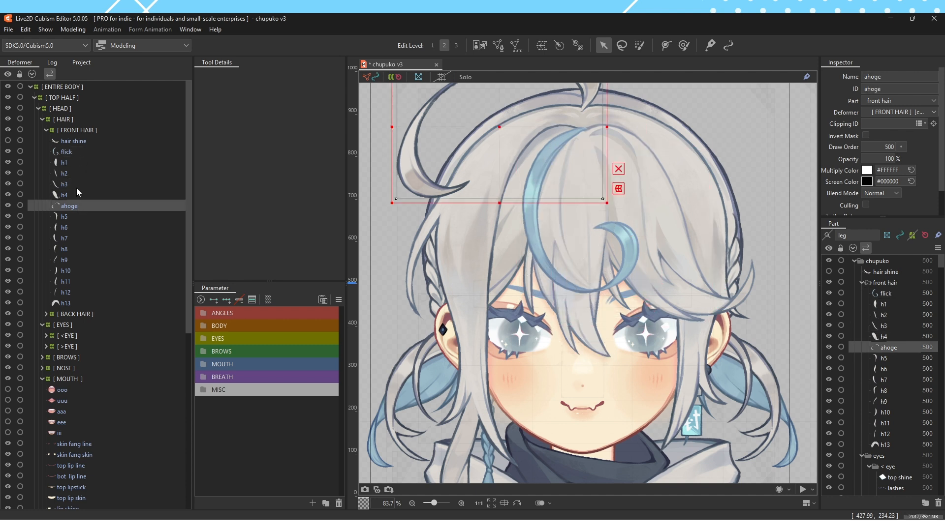
pyautogui.click(77, 185)
pyautogui.click(77, 162)
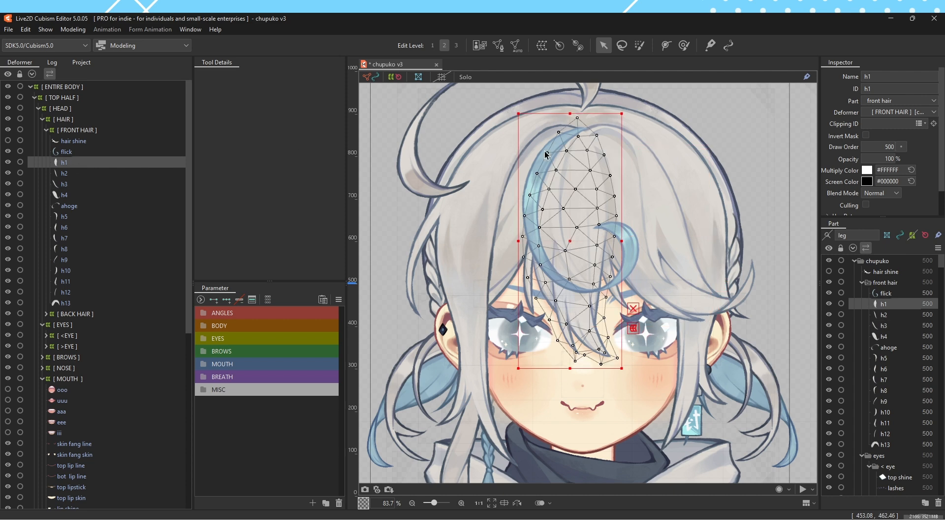
# Try pushing the [ FRONT HAIR ] deformer across the forehead with the deform brush, and undo the strokes
pyautogui.click(86, 132)
pyautogui.click(684, 46)
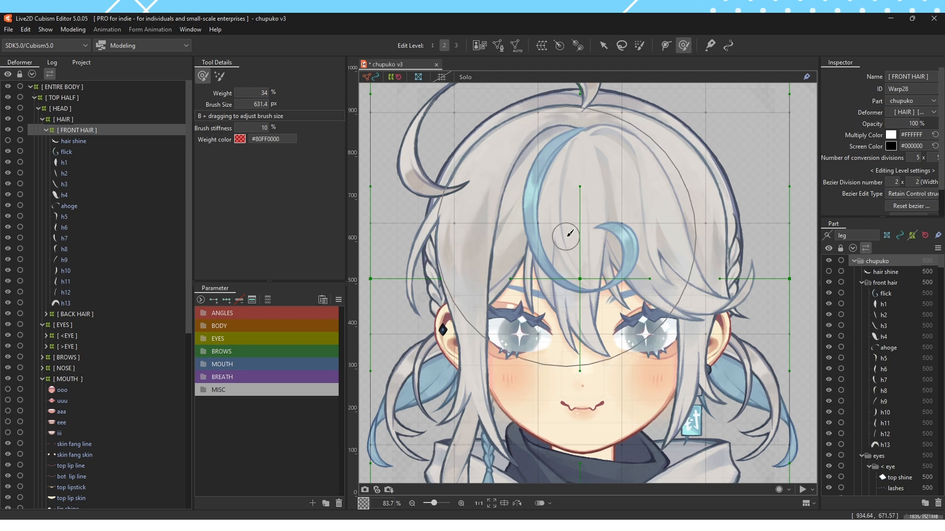
pyautogui.moveTo(567, 236)
pyautogui.mouseDown()
pyautogui.moveTo(464, 232)
pyautogui.moveTo(393, 293)
pyautogui.moveTo(907, 317)
pyautogui.moveTo(694, 186)
pyautogui.moveTo(502, 340)
pyautogui.moveTo(615, 207)
pyautogui.moveTo(541, 221)
pyautogui.moveTo(593, 312)
pyautogui.moveTo(305, 305)
pyautogui.mouseUp()
pyautogui.moveTo(463, 231)
pyautogui.mouseDown()
pyautogui.moveTo(704, 258)
pyautogui.moveTo(910, 266)
pyautogui.moveTo(807, 199)
pyautogui.mouseUp()
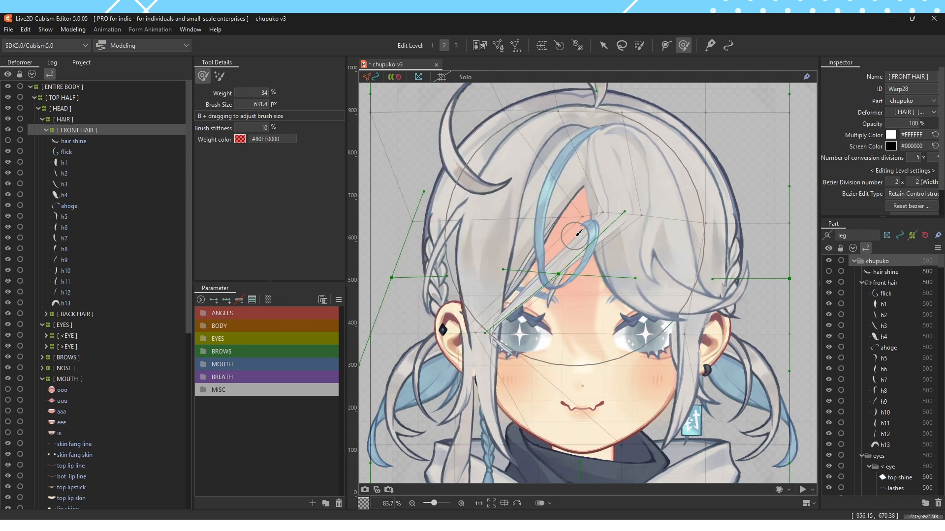
pyautogui.hotkey('ctrl', 'z')
pyautogui.hotkey('ctrl', 'z')
pyautogui.hotkey('ctrl', 'z')
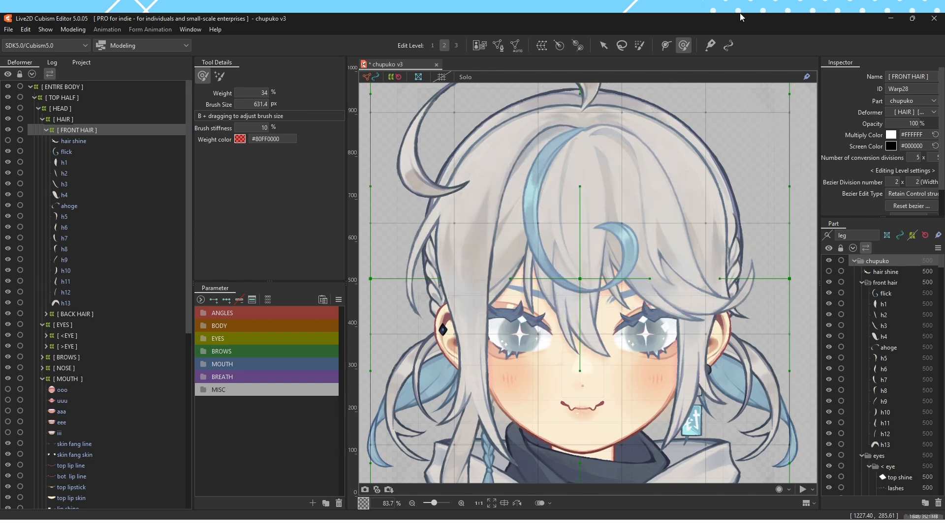
# Select the flick piece, open it for manual mesh editing, and erase its existing corner points
pyautogui.click(98, 152)
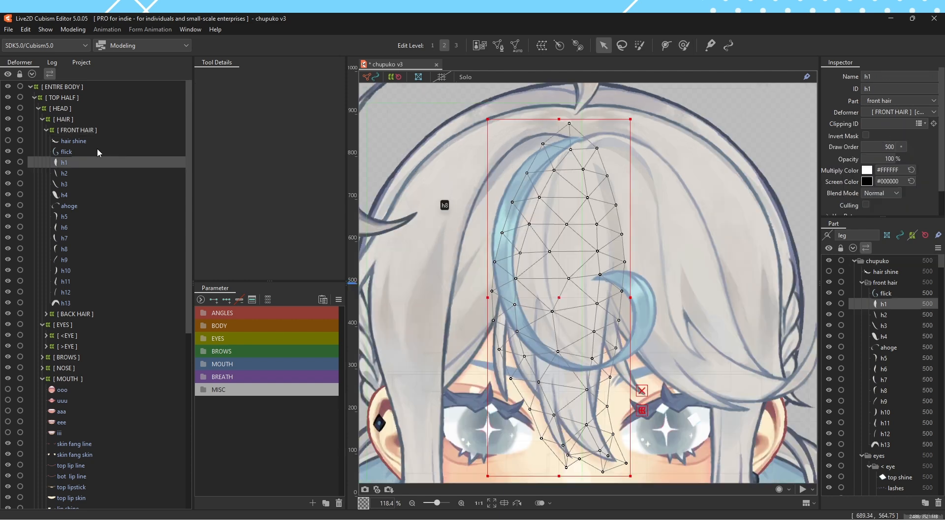
pyautogui.press('v')
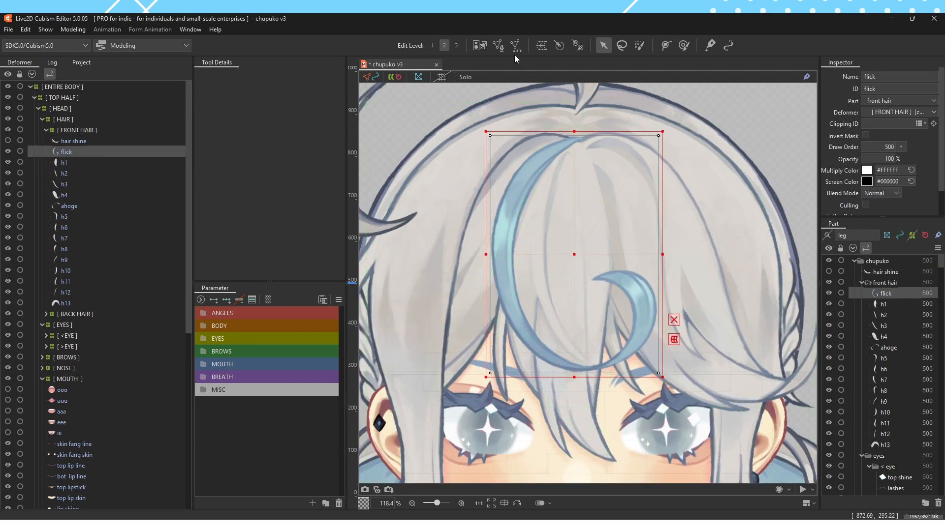
pyautogui.click(498, 48)
pyautogui.click(275, 76)
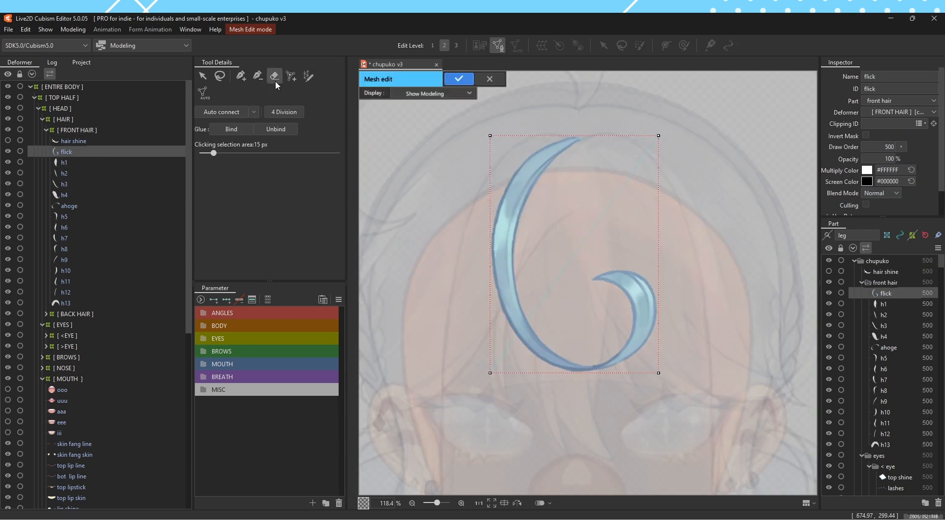
pyautogui.moveTo(501, 182)
pyautogui.mouseDown()
pyautogui.moveTo(628, 209)
pyautogui.moveTo(544, 289)
pyautogui.mouseUp()
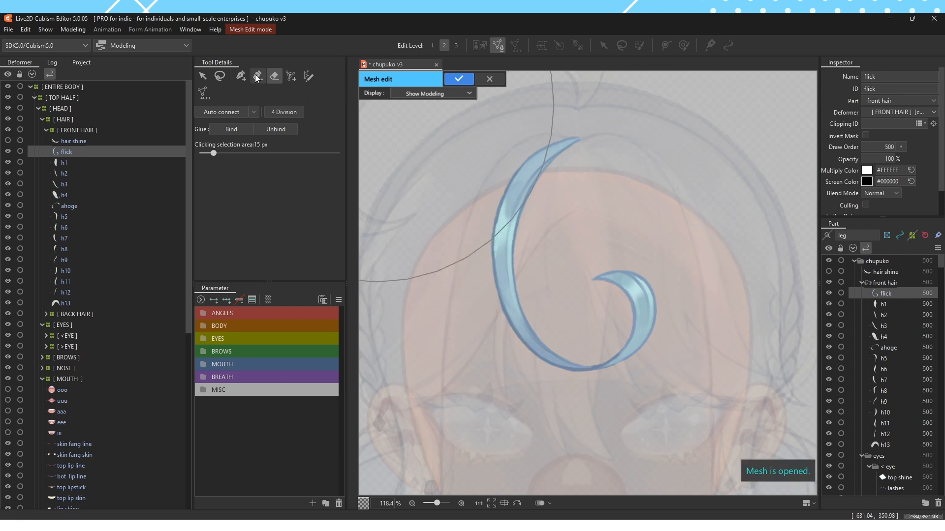
# Try a hand-placed mesh around only the upper part of flick, auto-connect and apply it, and undo it
pyautogui.click(240, 76)
pyautogui.click(581, 133)
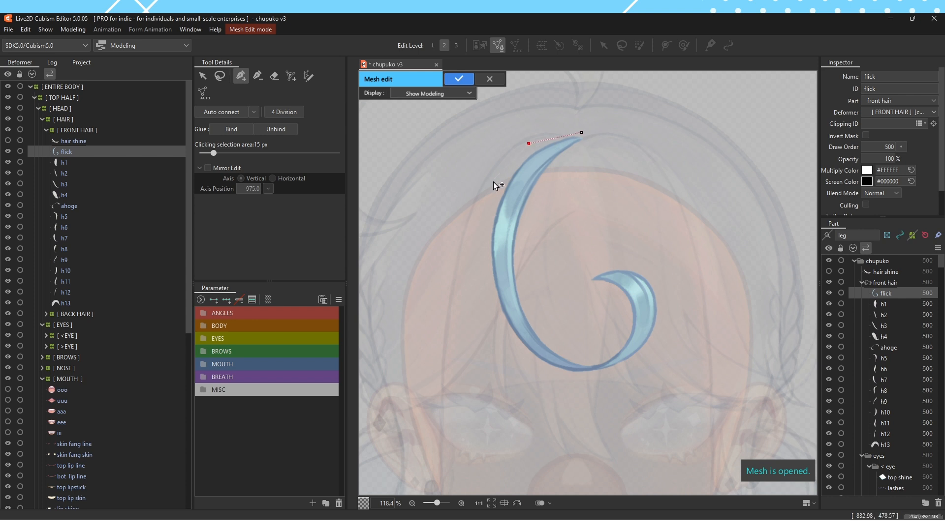
pyautogui.click(546, 179)
pyautogui.click(583, 149)
pyautogui.click(594, 132)
pyautogui.click(240, 114)
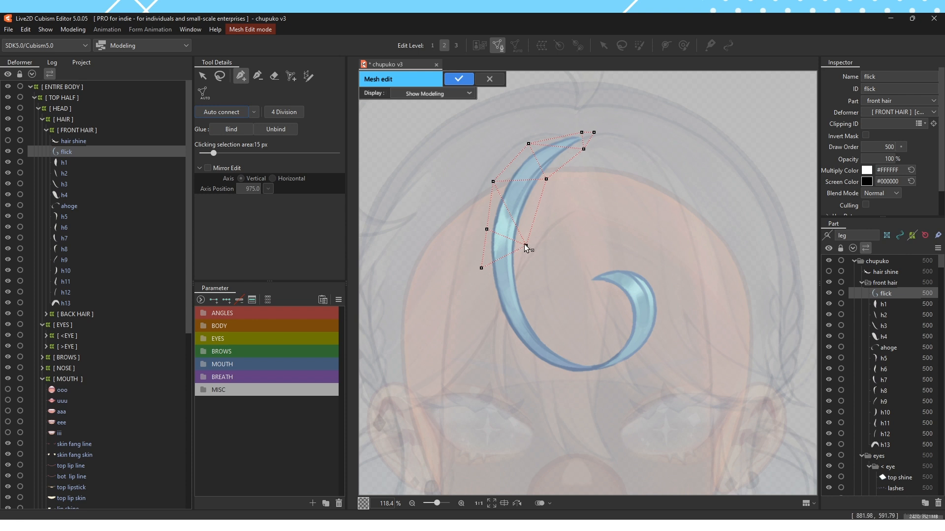
pyautogui.click(458, 78)
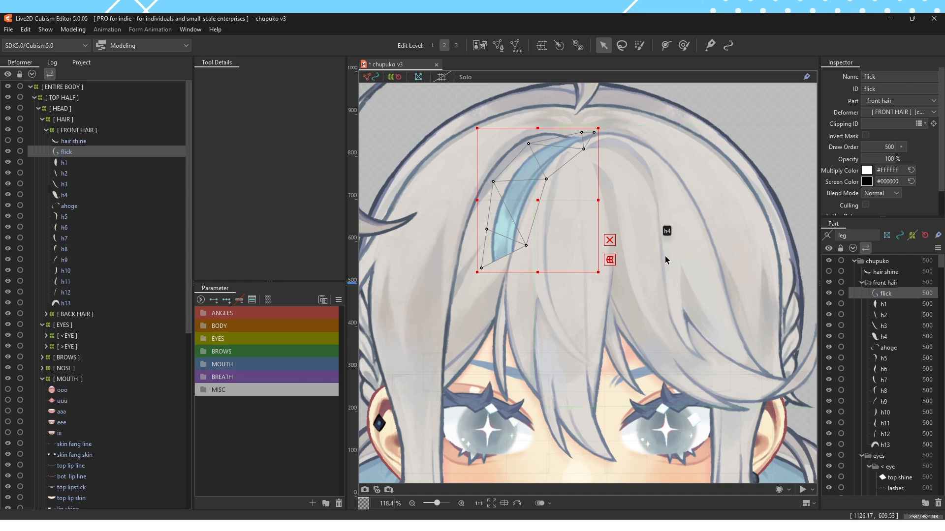
pyautogui.hotkey('ctrl', 'z')
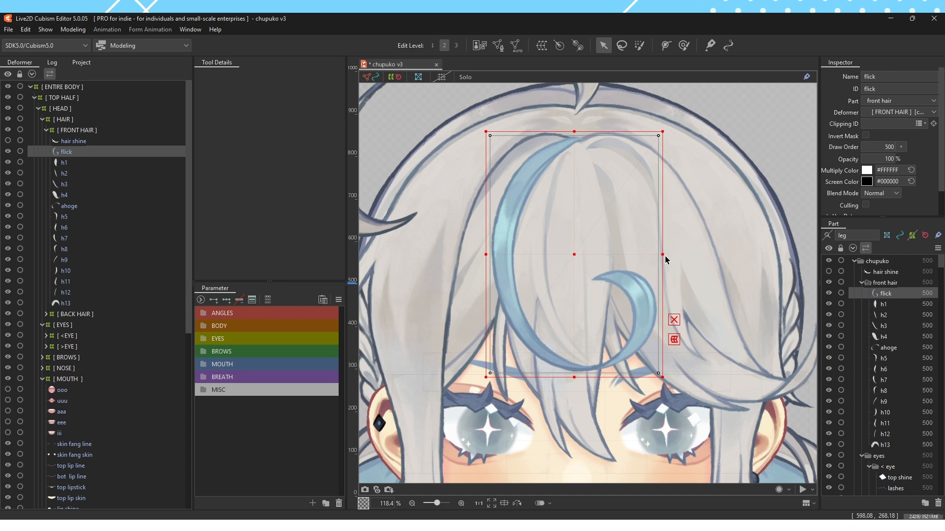
# Select the h1 bangs piece, switch to the brush selection tool, and turn on Hide selection
pyautogui.scroll(-4, 591, 256)
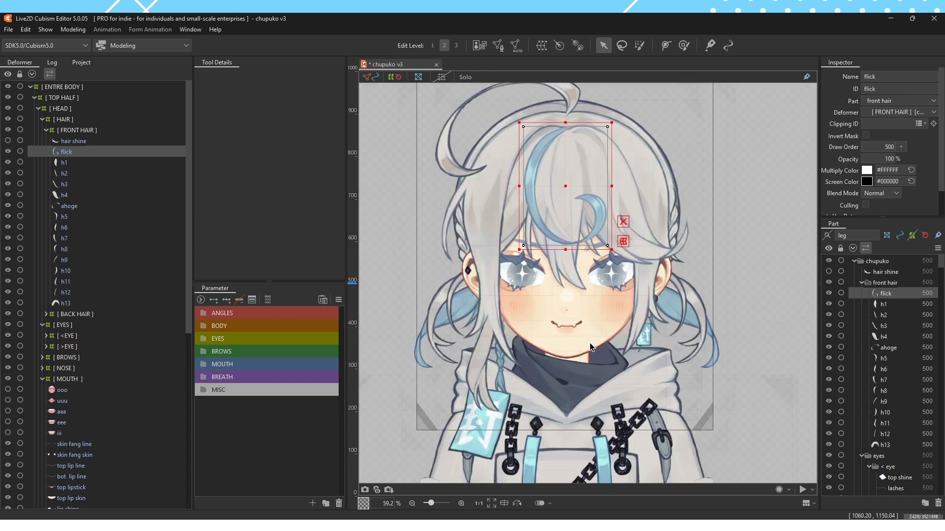
pyautogui.scroll(2, 558, 269)
pyautogui.click(576, 269)
pyautogui.press('b')
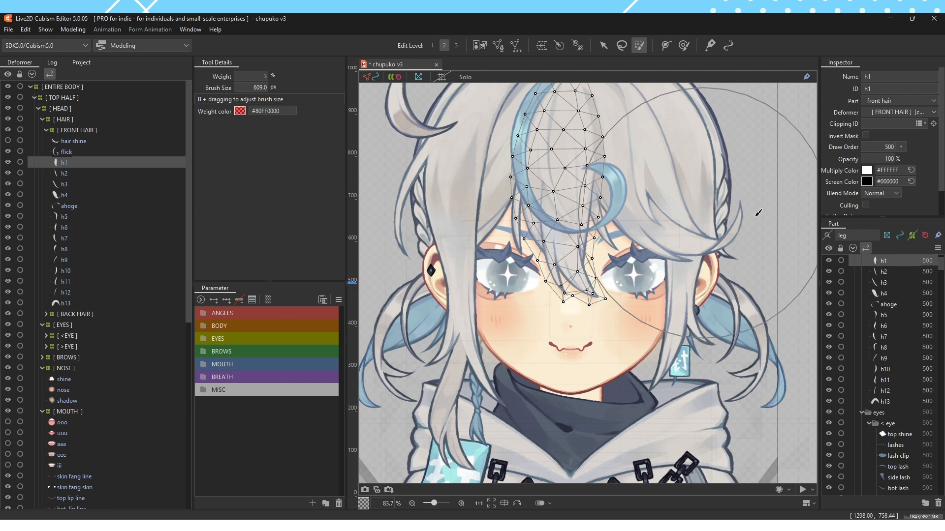
pyautogui.hotkey('ctrl', 'h')
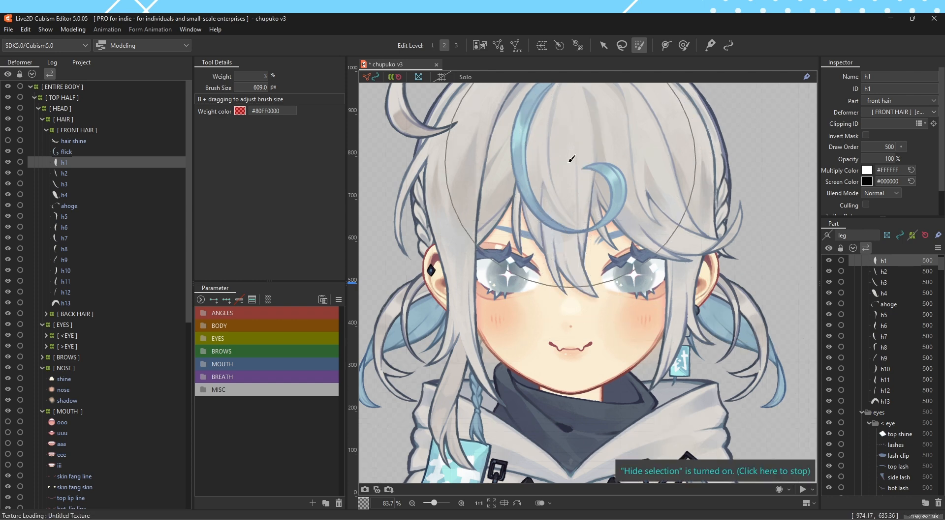
# Try sweeping the h1 bangs piece sideways with the deform brush, toggling Hide selection to compare the shape with and without its mesh
pyautogui.press('d')
pyautogui.moveTo(540, 182)
pyautogui.mouseDown()
pyautogui.moveTo(486, 178)
pyautogui.moveTo(763, 183)
pyautogui.moveTo(468, 121)
pyautogui.moveTo(753, 194)
pyautogui.moveTo(638, 180)
pyautogui.moveTo(490, 181)
pyautogui.mouseUp()
pyautogui.hotkey('ctrl', 'h')
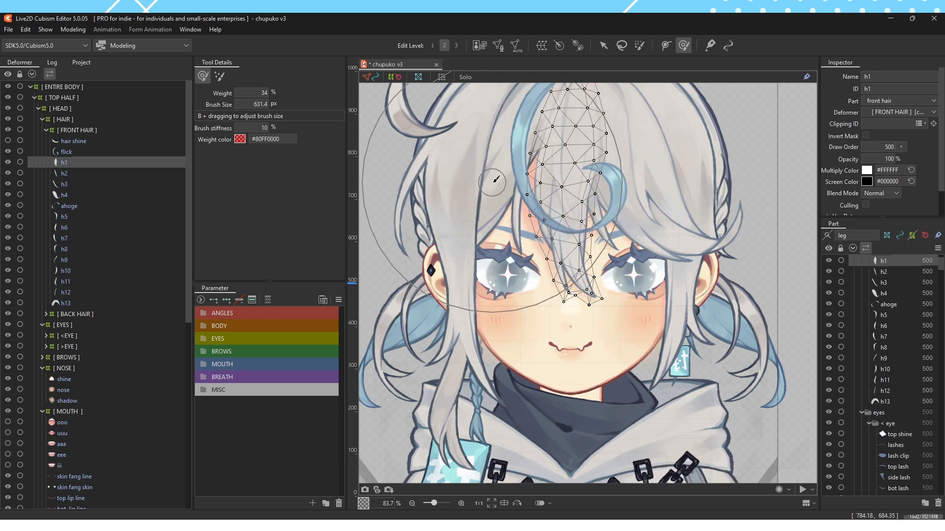
pyautogui.hotkey('ctrl', 'h')
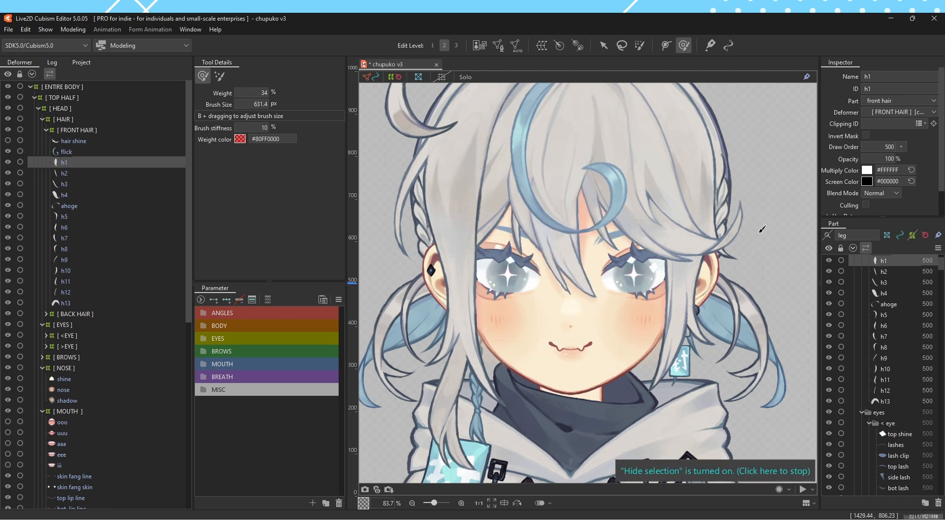
pyautogui.hotkey('ctrl', 'h')
# Try pushing the lower tips of h1 upward with the deform brush, check it with the selection hidden, and undo the stroke
pyautogui.scroll(3, 547, 210)
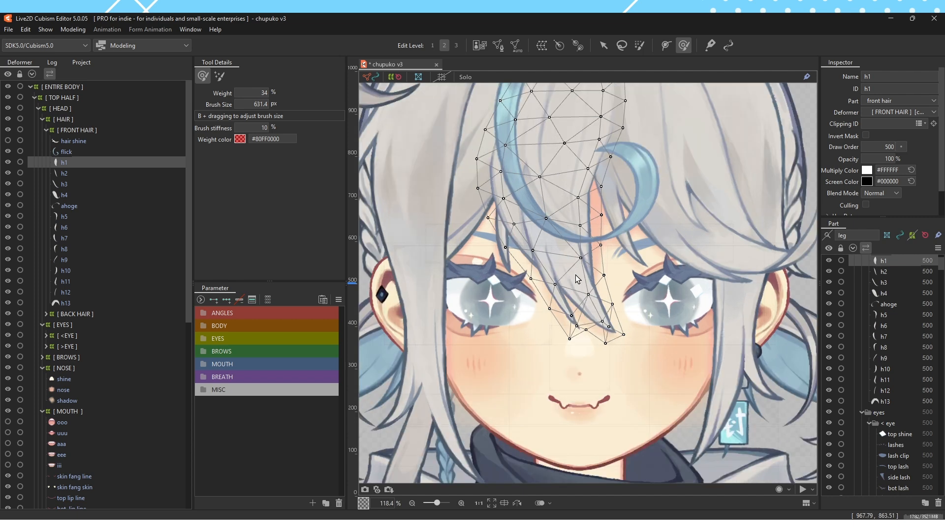
pyautogui.moveTo(718, 402)
pyautogui.mouseDown()
pyautogui.moveTo(743, 266)
pyautogui.moveTo(734, 243)
pyautogui.mouseUp()
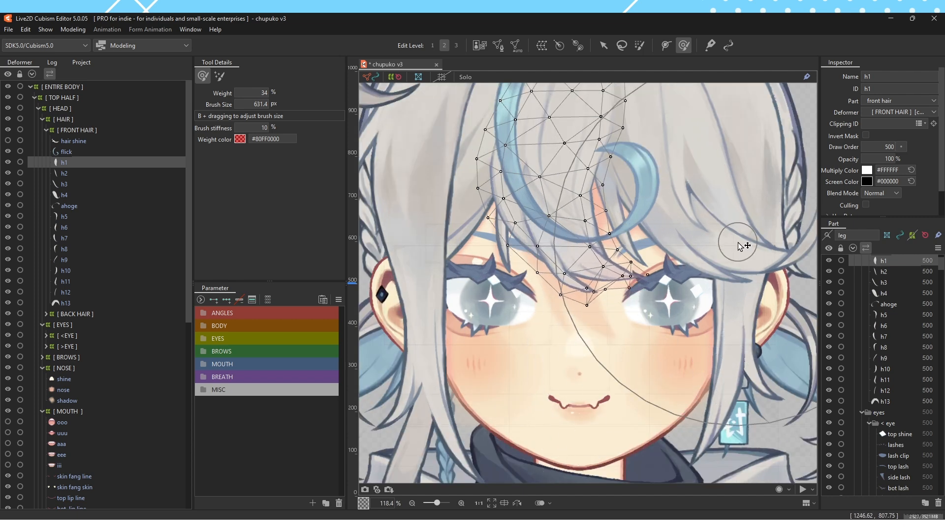
pyautogui.hotkey('ctrl', 'h')
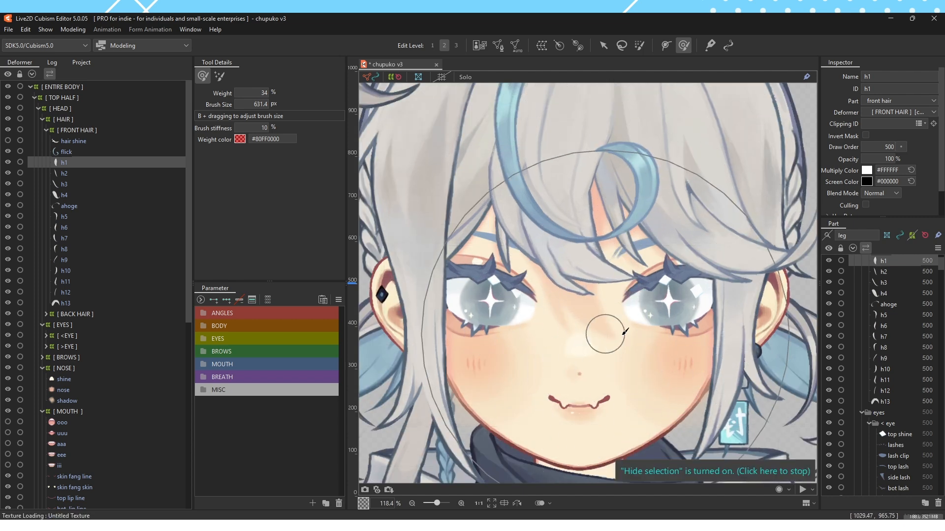
pyautogui.hotkey('ctrl', 'z')
pyautogui.scroll(-3, 584, 286)
pyautogui.hotkey('ctrl', 'h')
# Search the keyboard shortcut settings for "hide selected state" and close the dialog
pyautogui.press('v')
pyautogui.click(635, 311)
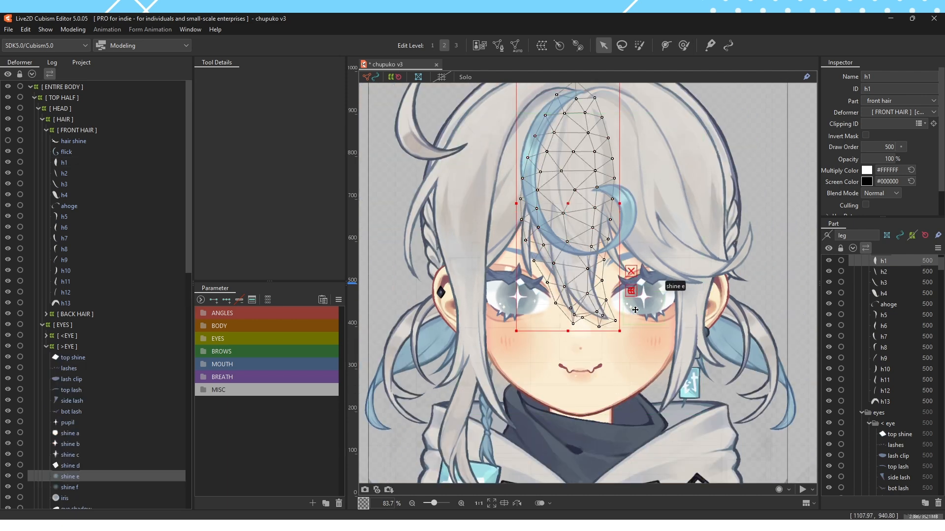
pyautogui.click(8, 30)
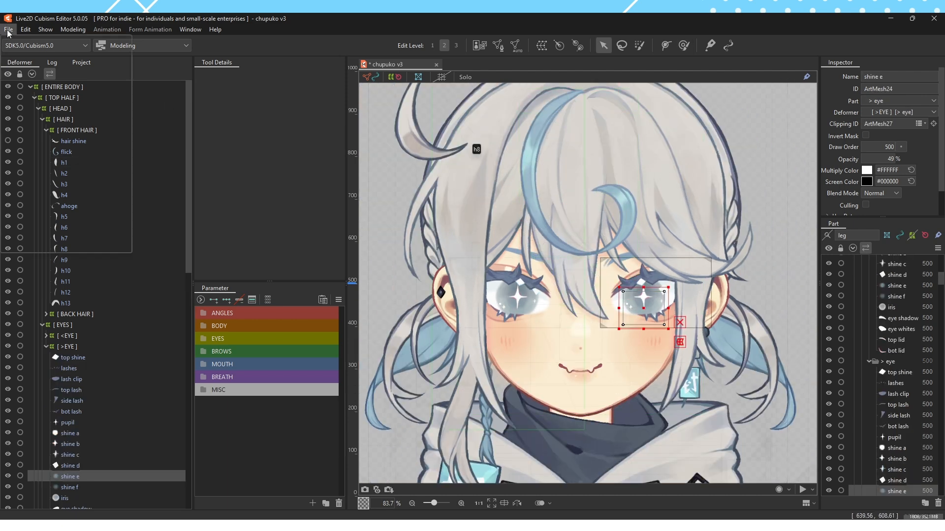
pyautogui.click(69, 194)
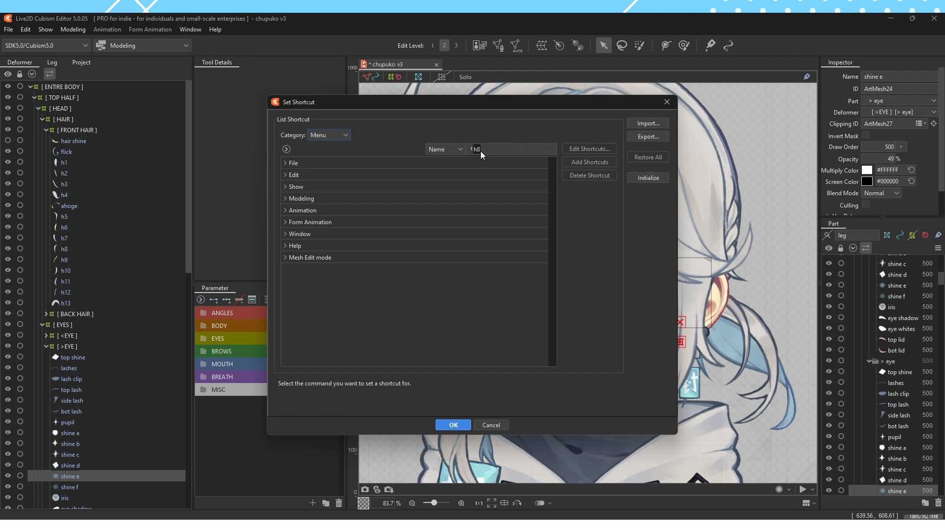
pyautogui.write('hide sele')
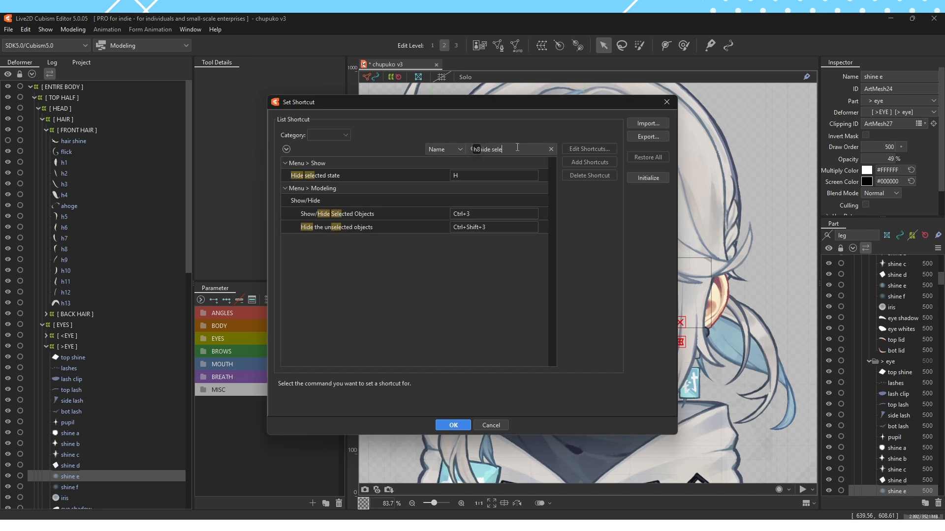
pyautogui.write('cted state')
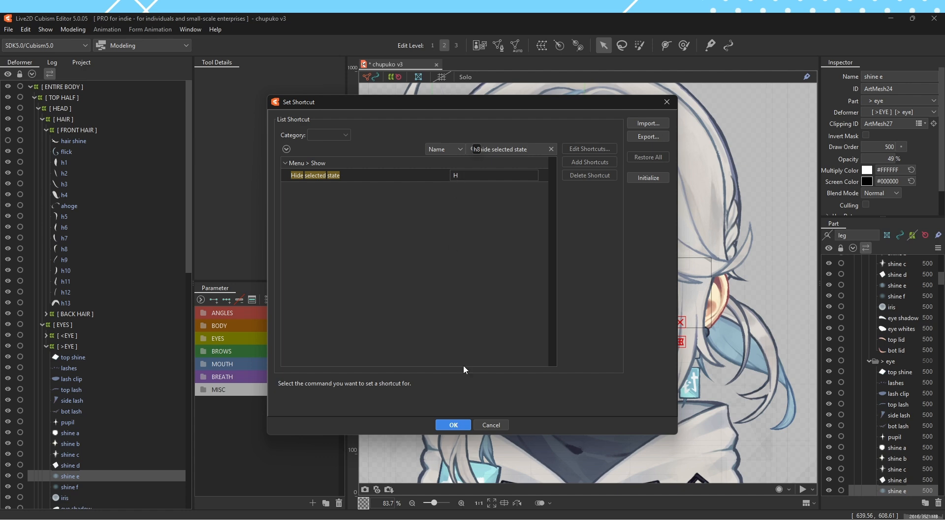
pyautogui.click(452, 427)
# Select all the pieces around the head and turn Hide selection on and off to compare the views
pyautogui.moveTo(710, 330); pyautogui.dragTo(470, 123)
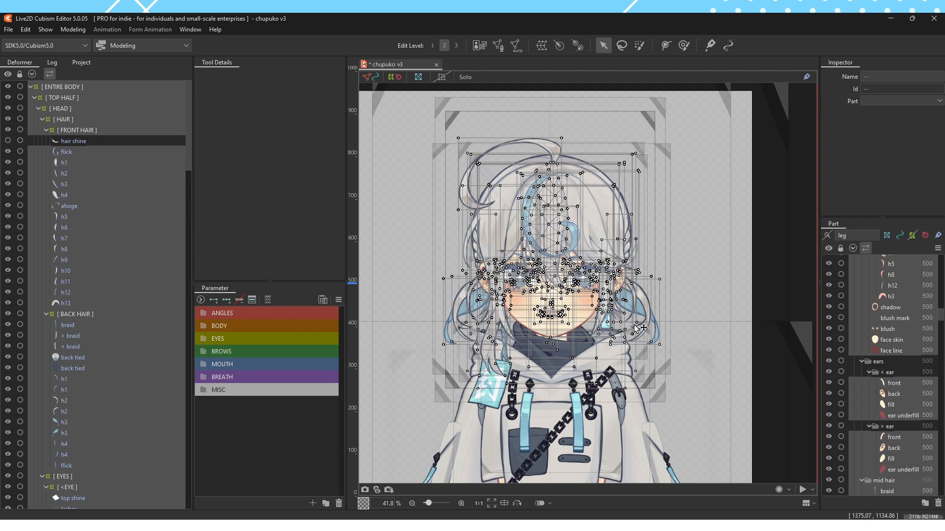
pyautogui.hotkey('ctrl', 't')
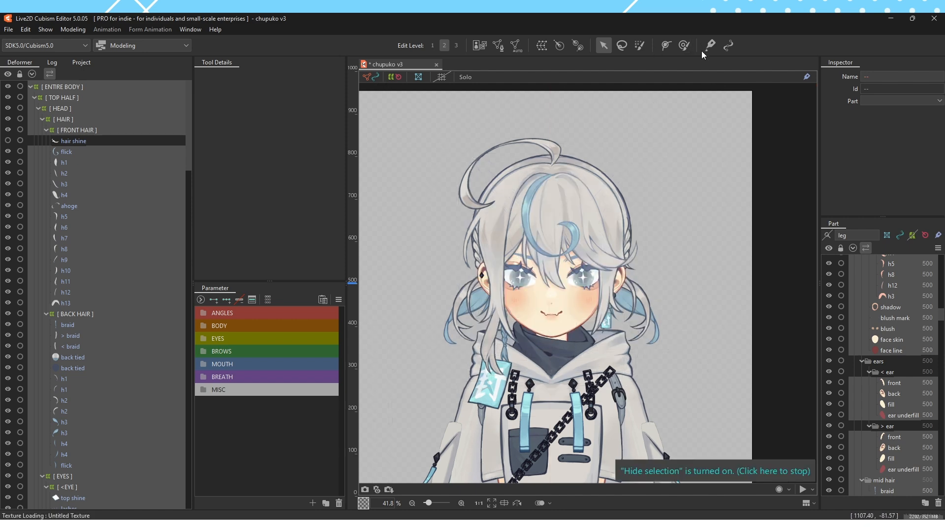
pyautogui.hotkey('ctrl', 't')
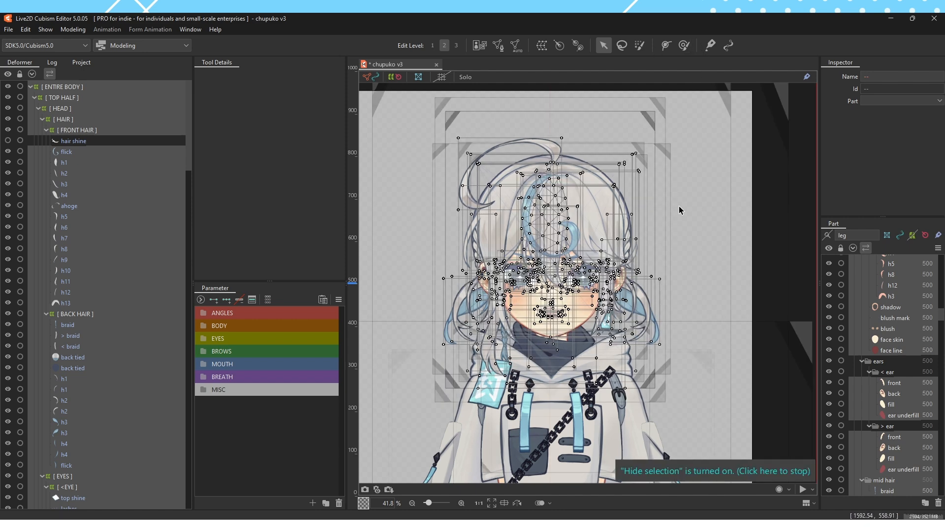
# Select the hair shine piece and set the deform brush size to 591.6 px
pyautogui.click(391, 244)
pyautogui.scroll(1, 512, 275)
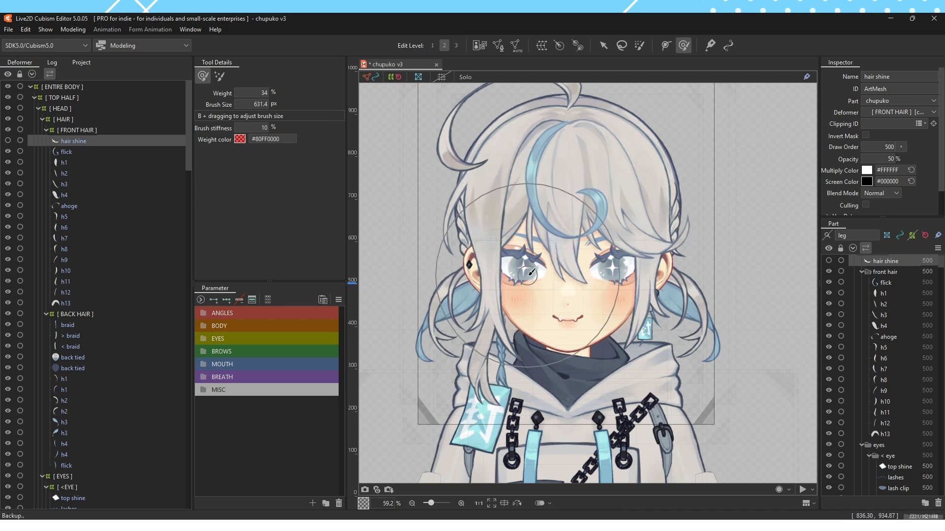
pyautogui.moveTo(480, 239)
pyautogui.mouseDown()
pyautogui.moveTo(707, 238)
pyautogui.moveTo(691, 261)
pyautogui.moveTo(765, 249)
pyautogui.moveTo(753, 257)
pyautogui.moveTo(461, 241)
pyautogui.moveTo(684, 248)
pyautogui.mouseUp()
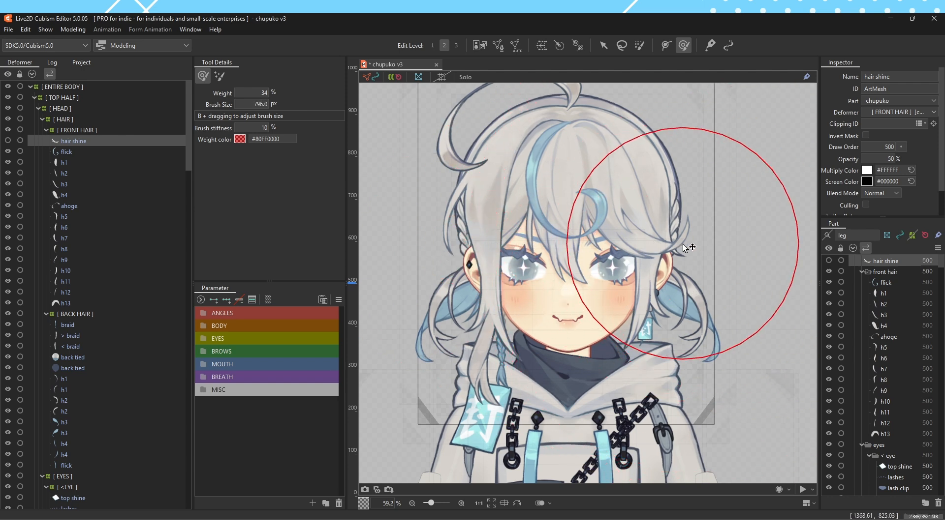
# Return to the arrow tool and open the auto backup folder
pyautogui.click(604, 46)
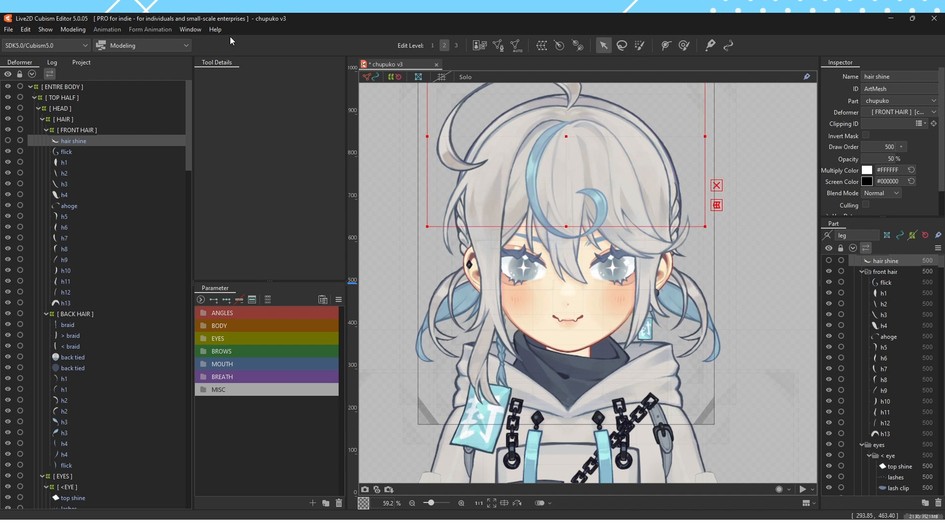
pyautogui.click(215, 29)
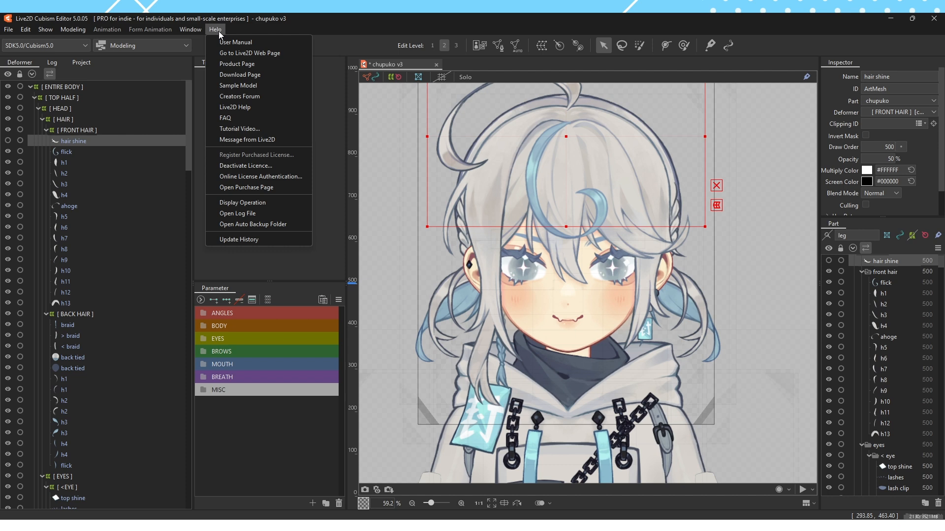
pyautogui.click(285, 226)
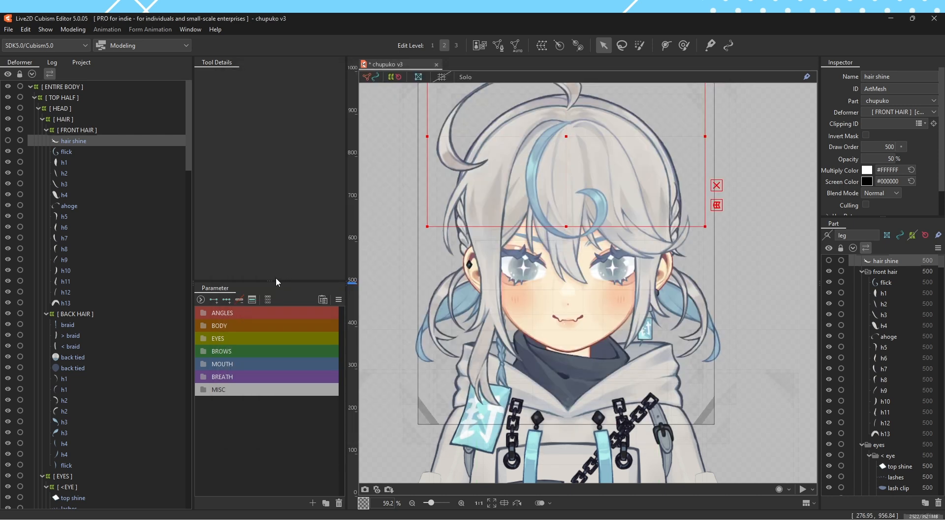
# Resize the workspace to make the parameter list taller and the deformer list slightly narrower, and clear the selection
pyautogui.moveTo(270, 280); pyautogui.dragTo(270, 238)
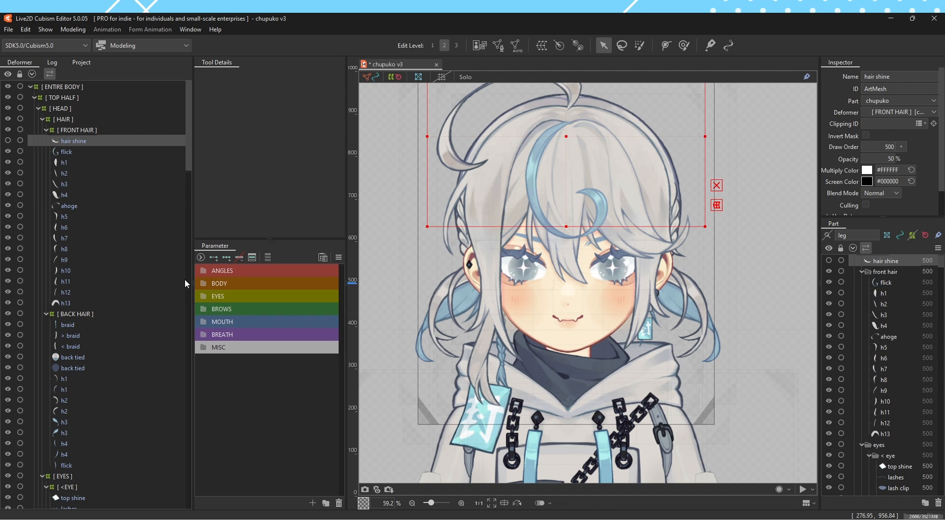
pyautogui.moveTo(189, 285); pyautogui.dragTo(183, 285)
pyautogui.moveTo(349, 284); pyautogui.dragTo(344, 283)
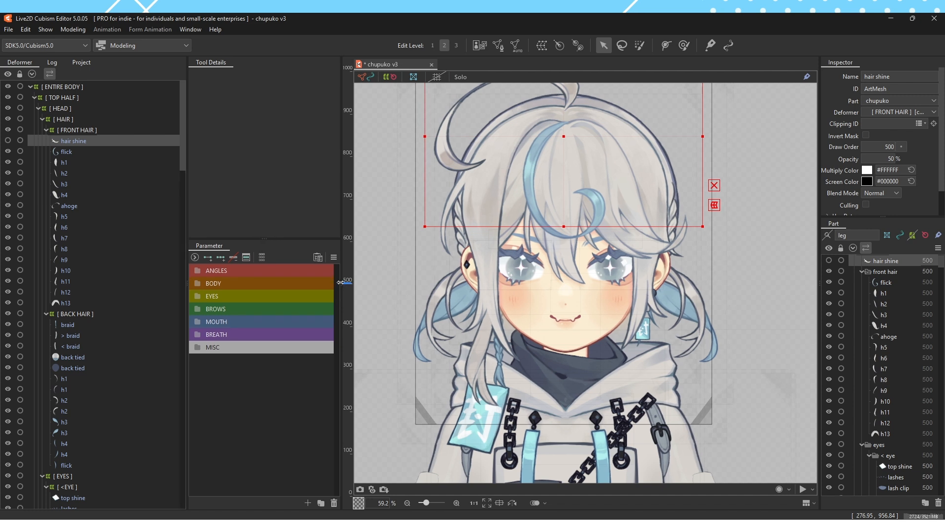
pyautogui.click(788, 160)
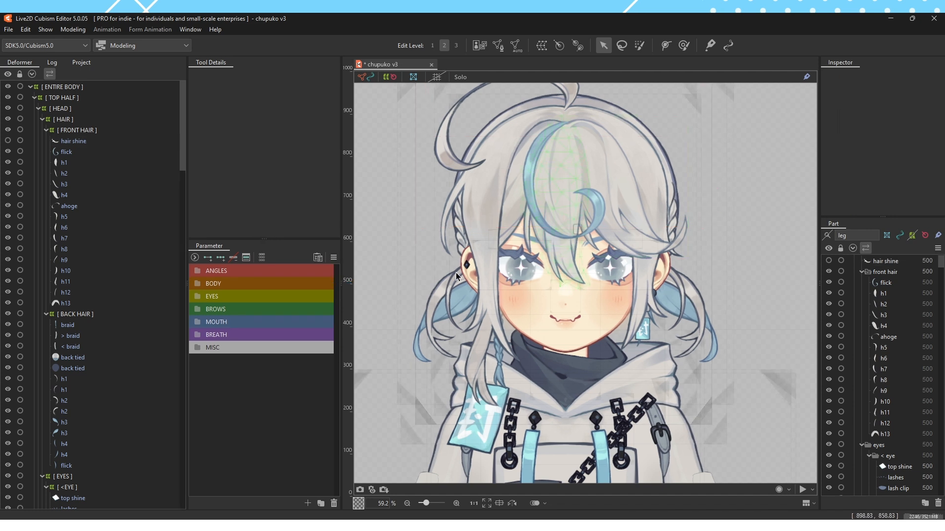
# Turn on Lock Default Form for the parameters, select the h1 bangs piece, and turn the lock off again
pyautogui.click(333, 258)
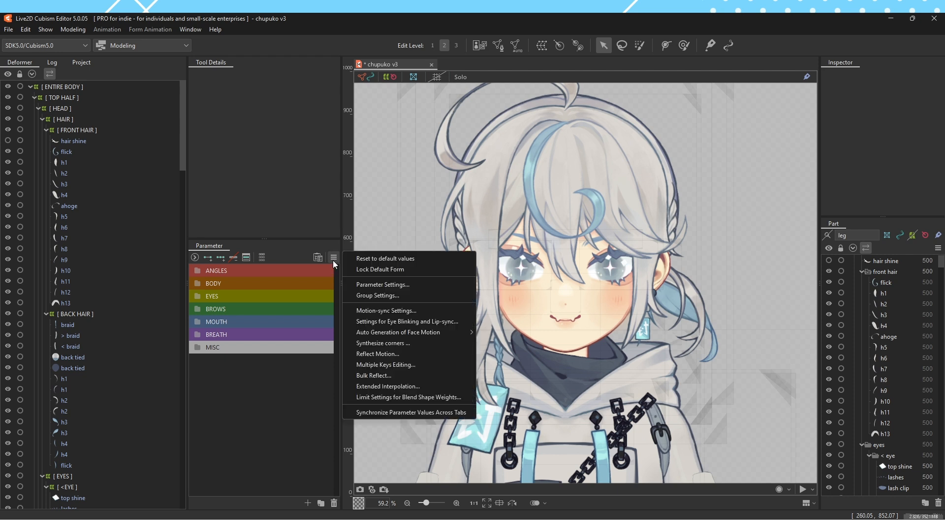
pyautogui.click(416, 268)
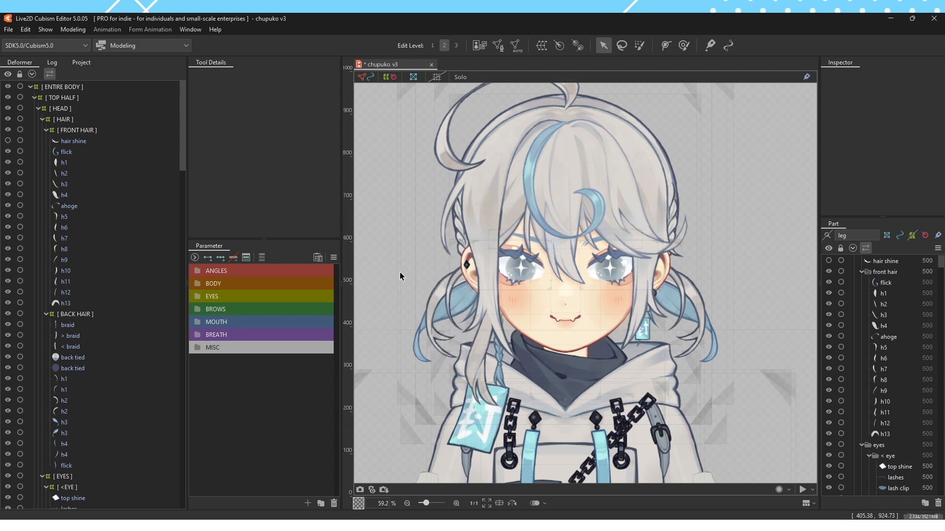
pyautogui.click(560, 221)
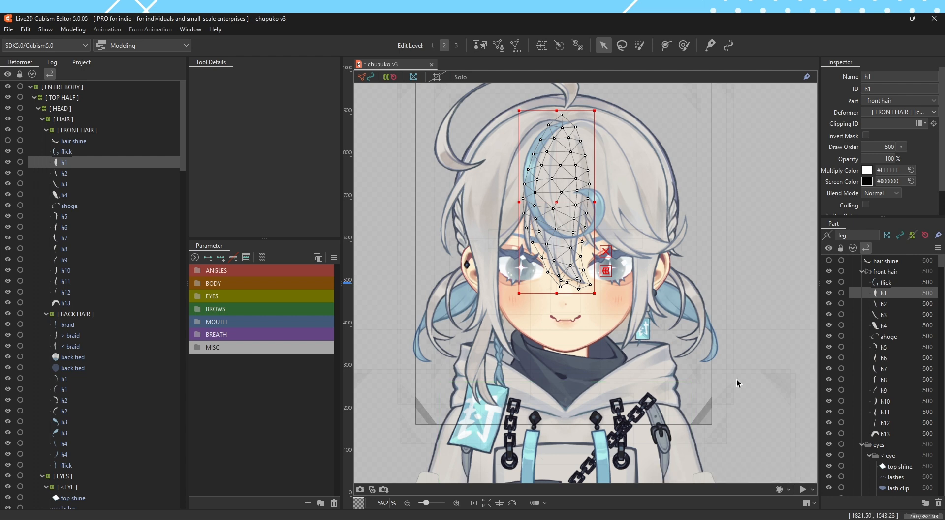
pyautogui.click(333, 257)
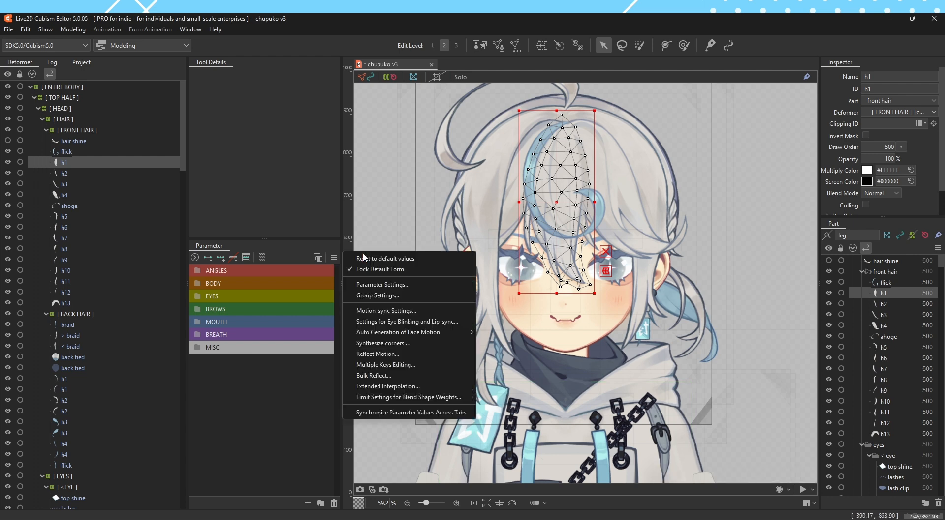
pyautogui.click(410, 272)
pyautogui.click(409, 273)
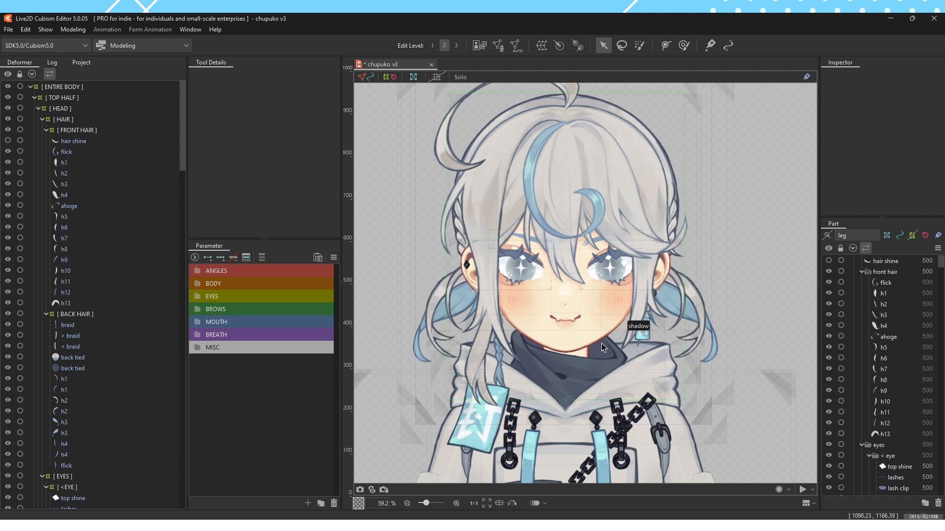
pyautogui.click(8, 29)
pyautogui.moveTo(53, 172)
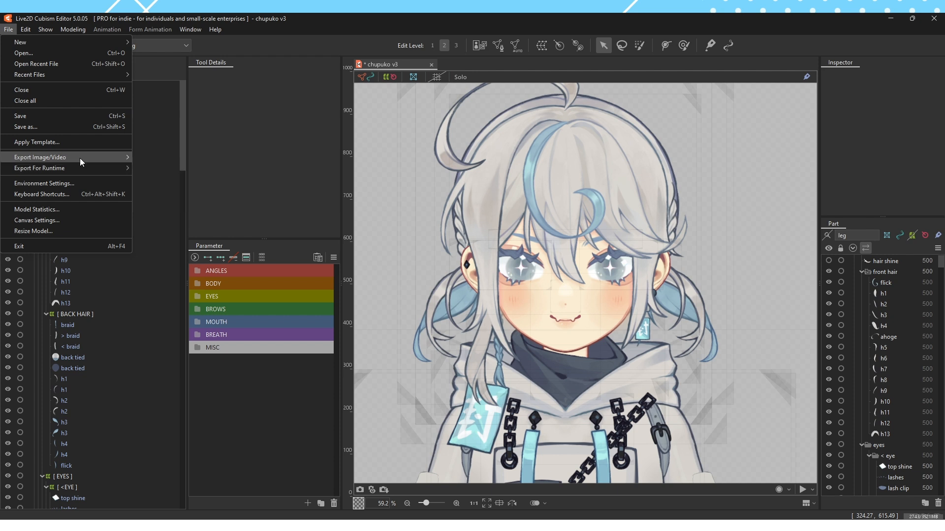
pyautogui.moveTo(80, 157)
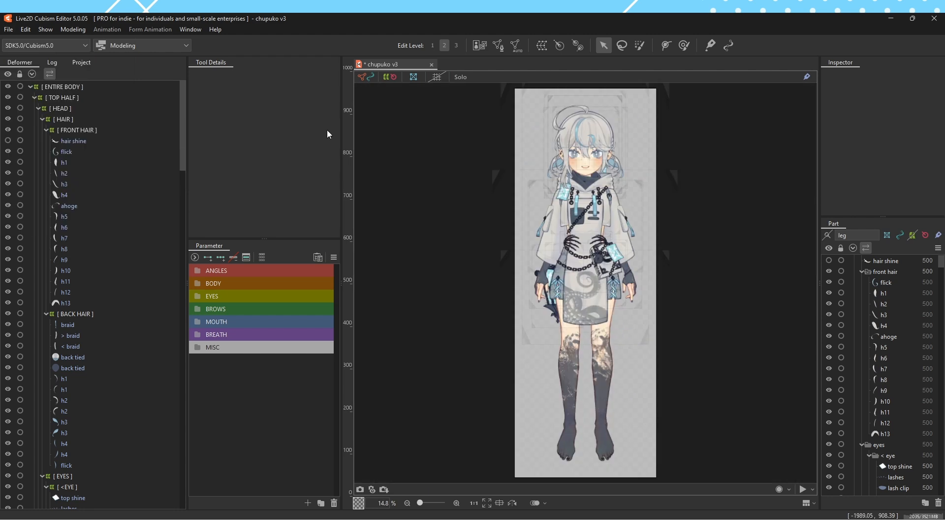
# Collapse the [ FRONT HAIR ], [ BACK HAIR ] and [ EYES ] groups in the deformer hierarchy and clear the selection
pyautogui.click(44, 132)
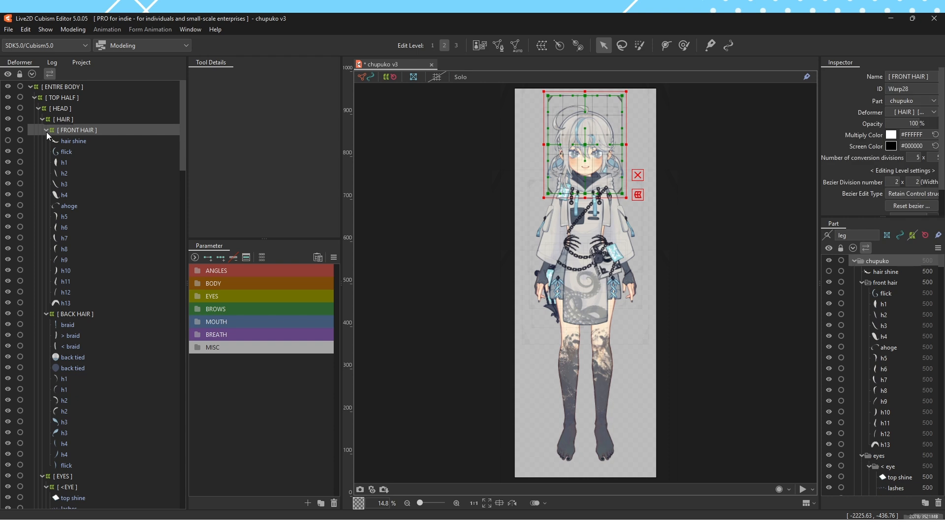
pyautogui.click(46, 130)
pyautogui.click(45, 141)
pyautogui.click(43, 151)
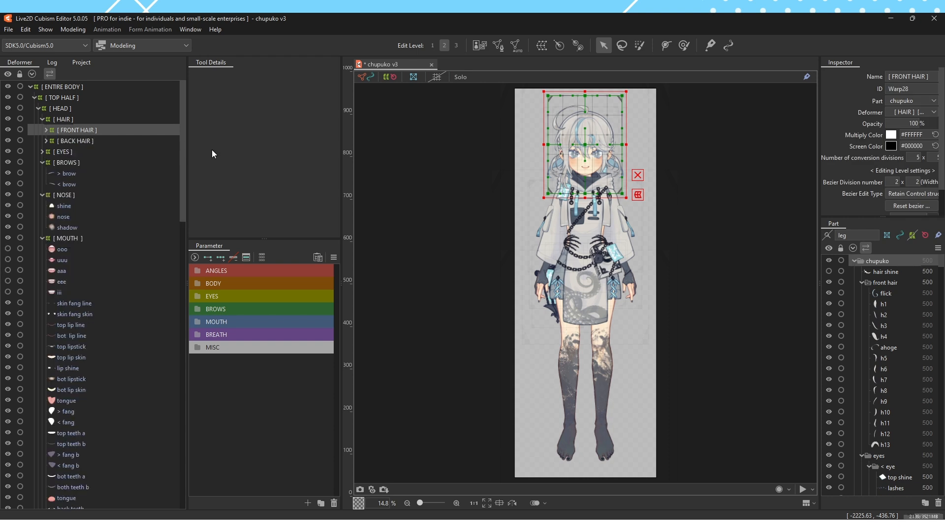
pyautogui.click(457, 188)
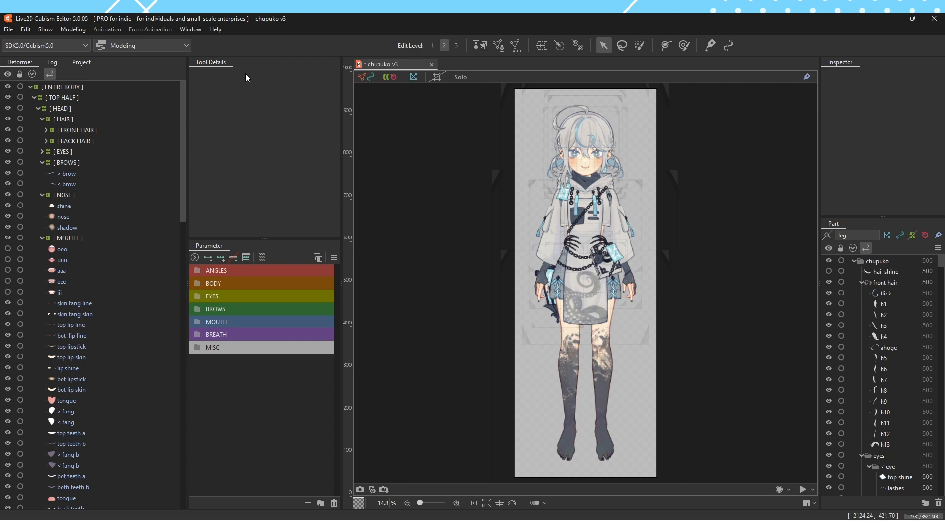
pyautogui.click(9, 30)
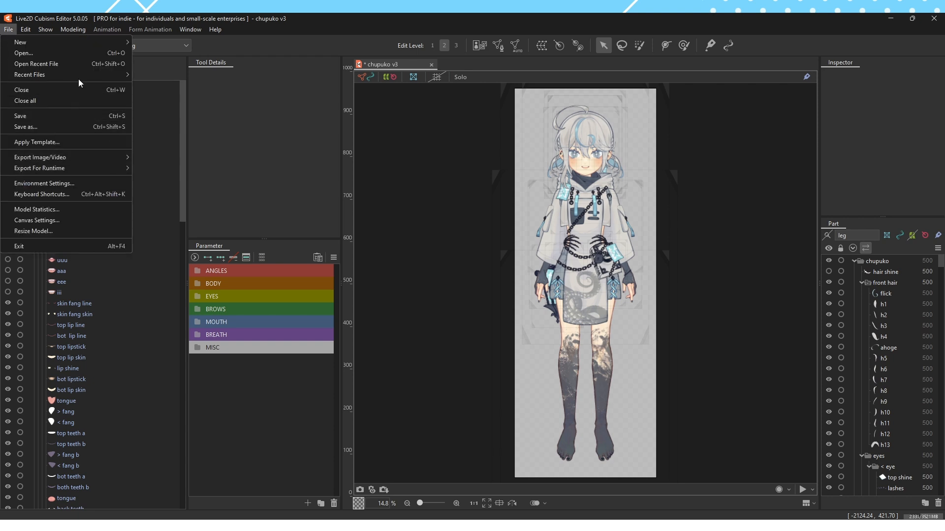
pyautogui.click(464, 217)
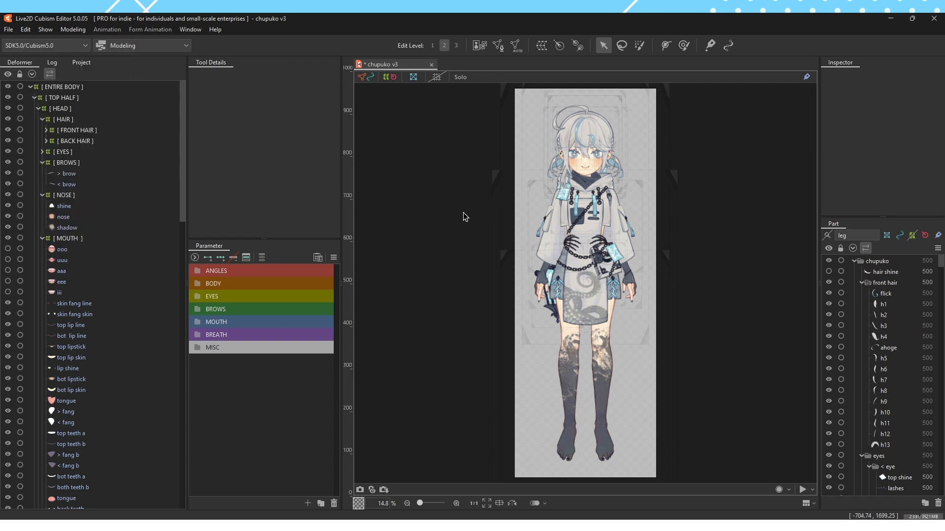